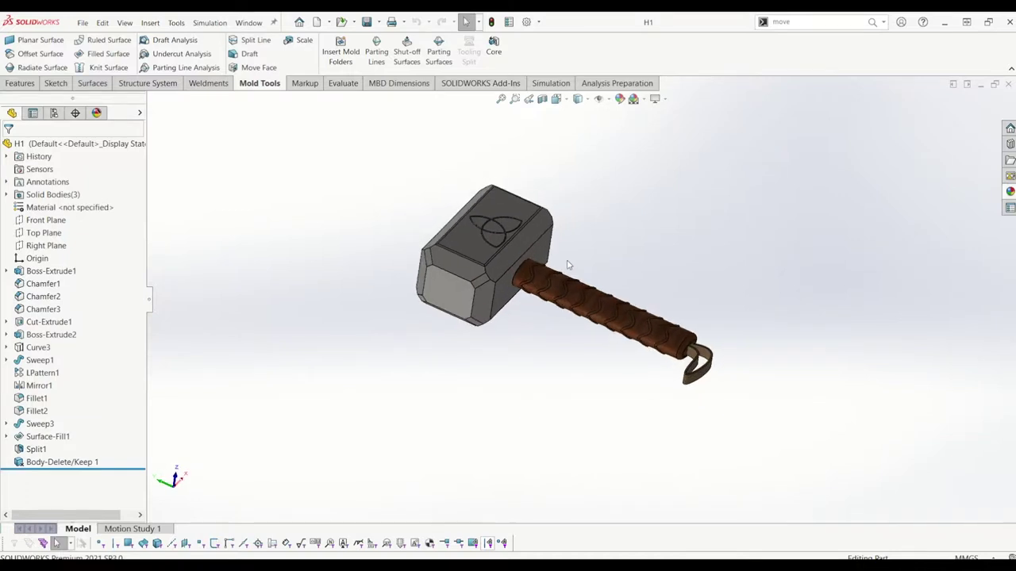
middle_click_drag(557, 213, 608, 240)
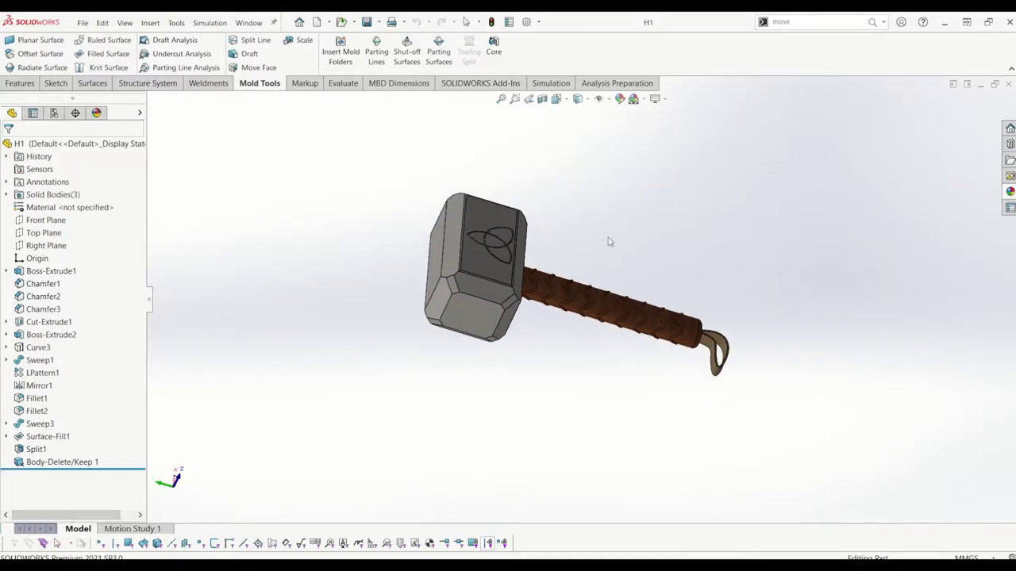
middle_click_drag(542, 332, 500, 255)
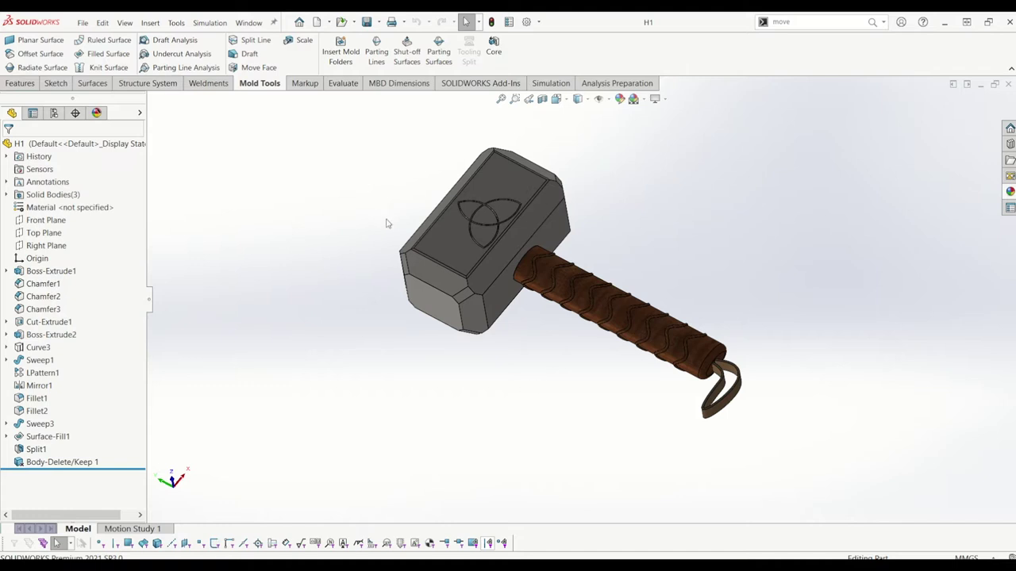
middle_click_drag(462, 284, 653, 306)
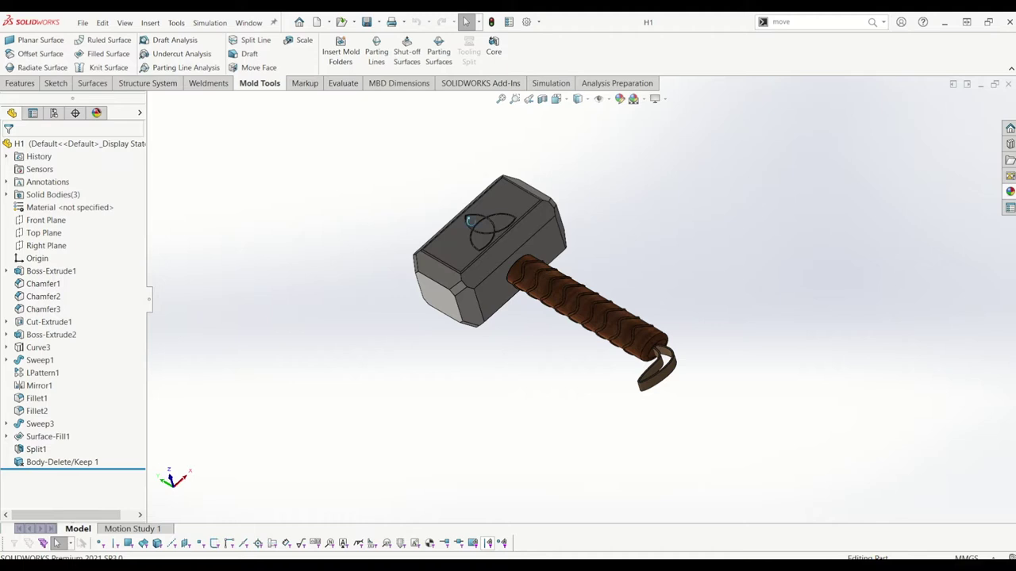
middle_click_drag(470, 221, 616, 305)
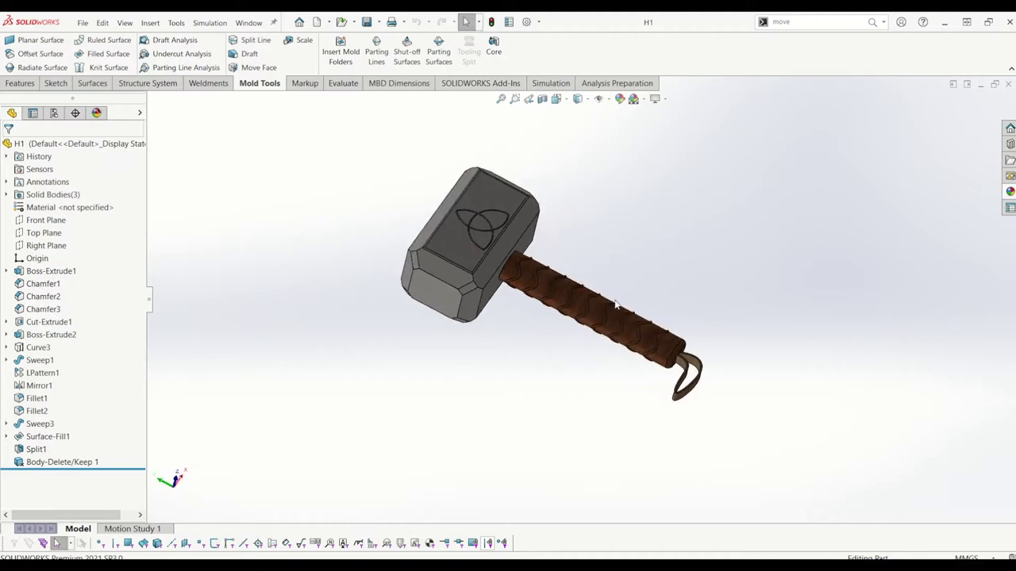
middle_click_drag(464, 271, 659, 376)
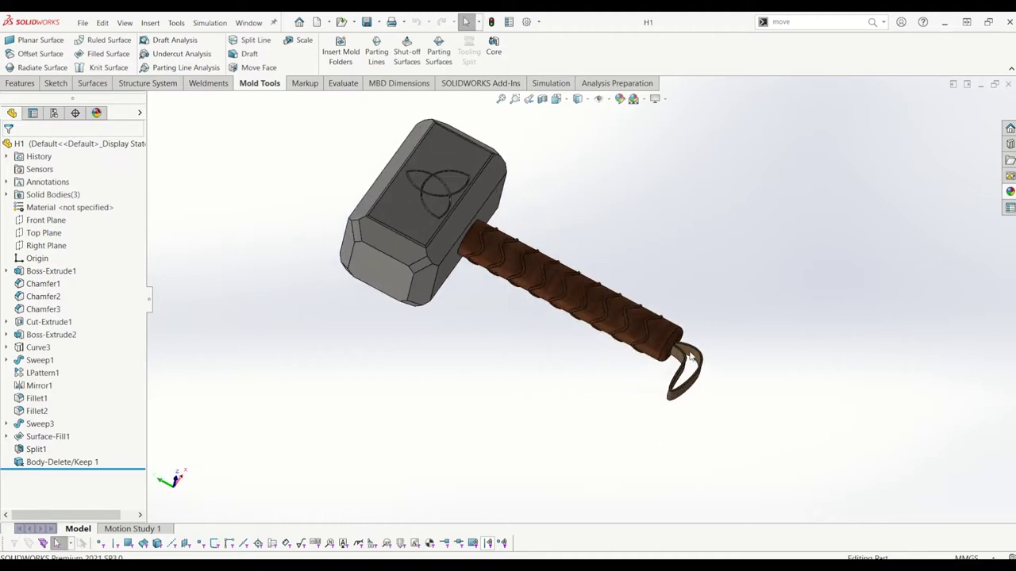
- Edit the existing Body-Delete/Keep feature to also delete the strap body at the end of the handle
right_click(47, 467)
left_click(44, 464)
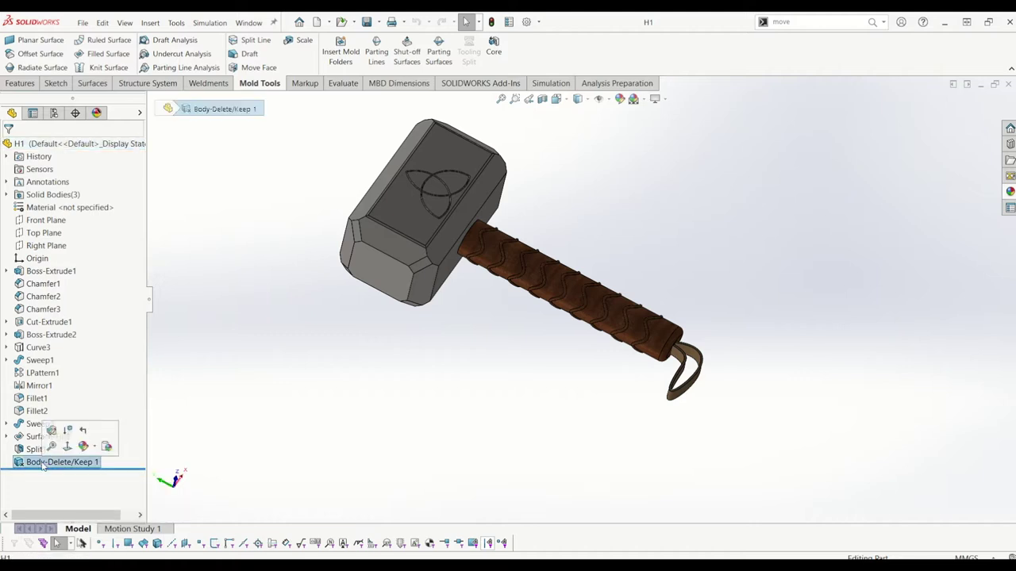
left_click(2, 478)
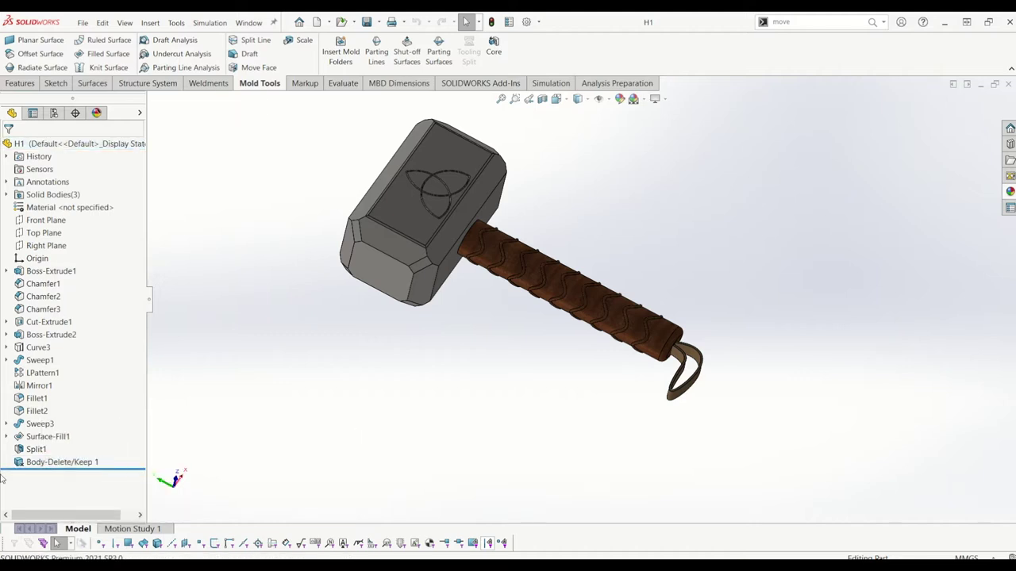
right_click(65, 464)
left_click(73, 321)
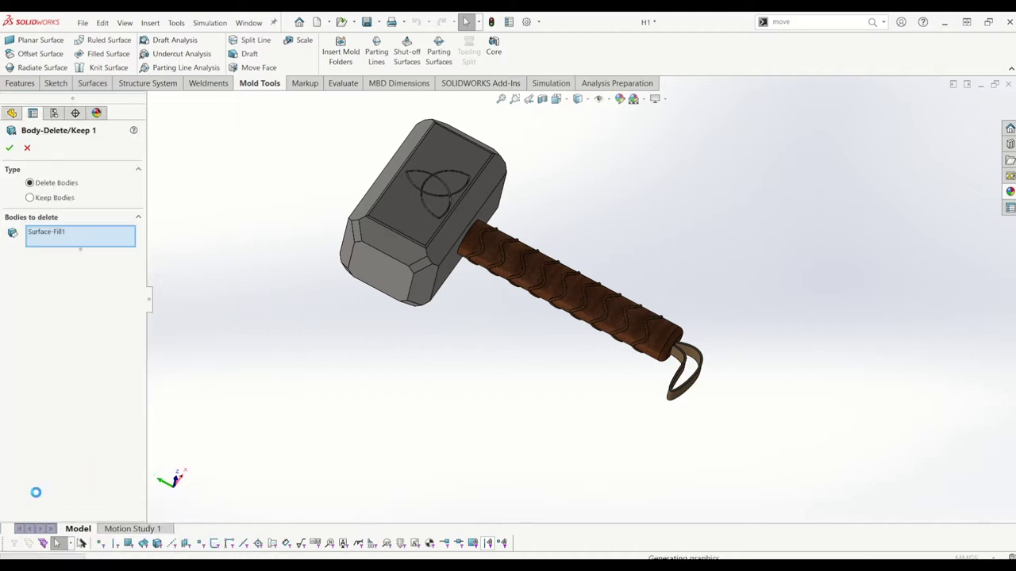
scroll(693, 339, "down", 3)
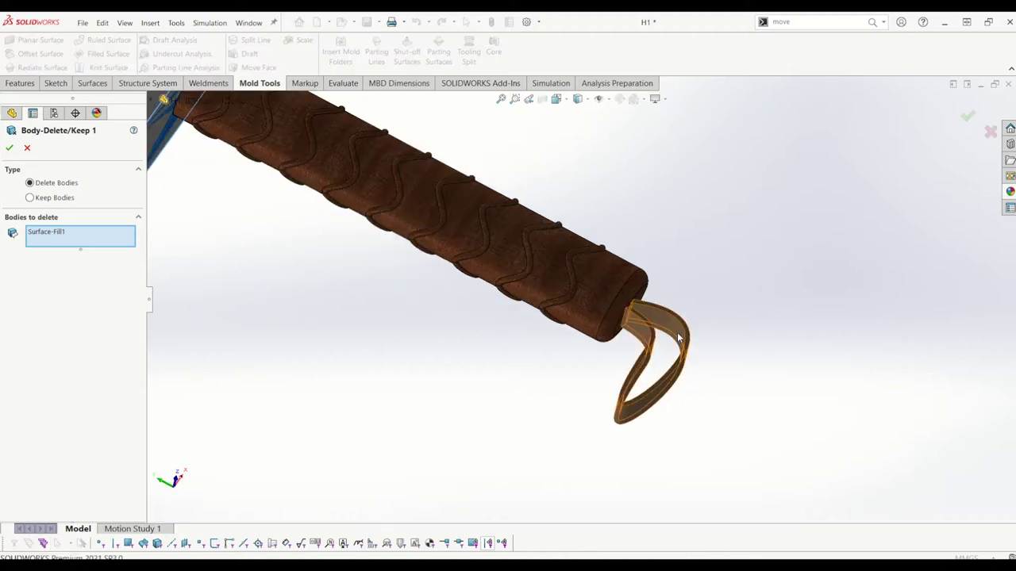
left_click(683, 339)
left_click(6, 148)
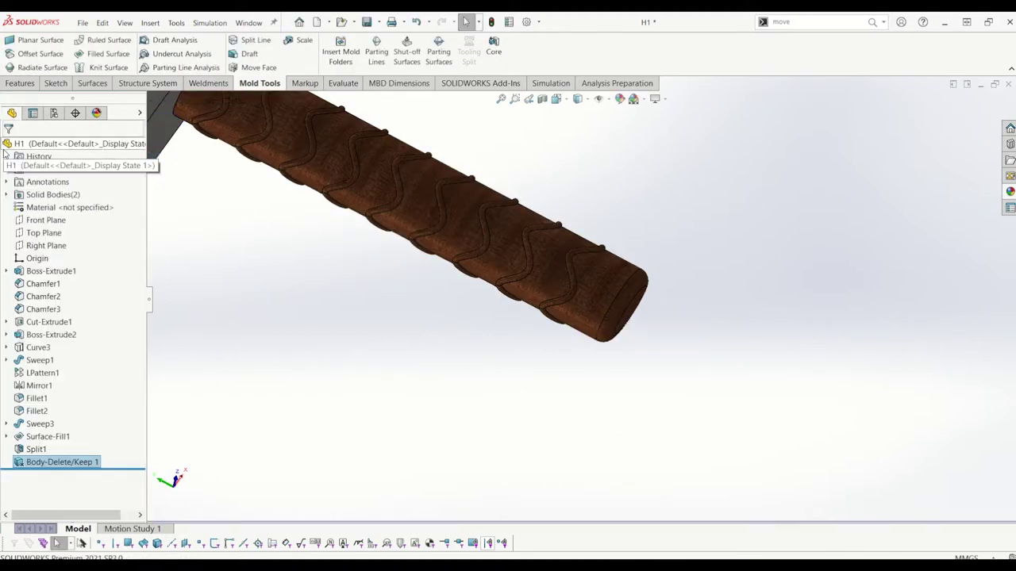
- Examine the hammer from several angles and check how the Front Plane lies relative to it
scroll(527, 313, "up", 5)
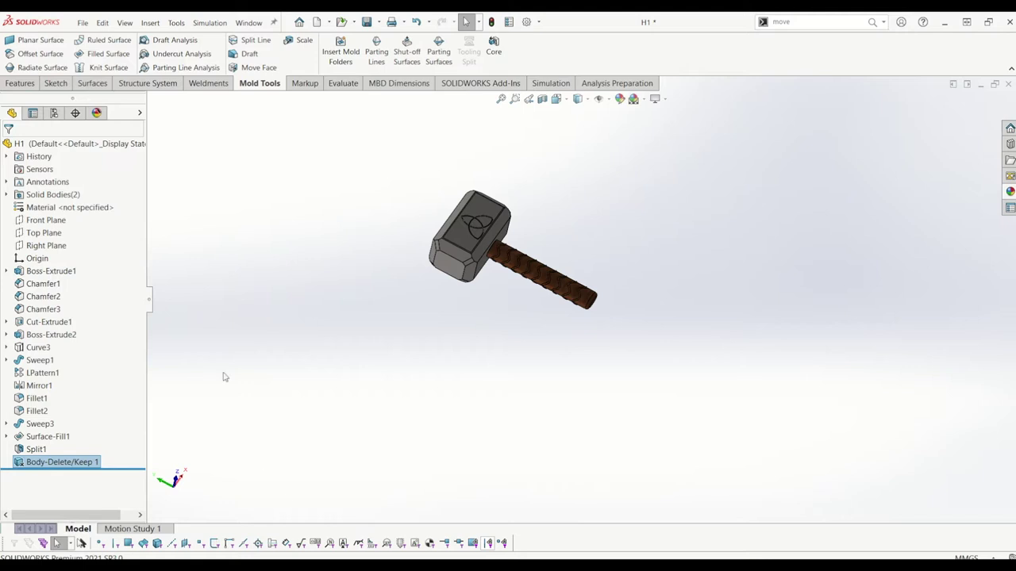
middle_click_drag(593, 321, 569, 363)
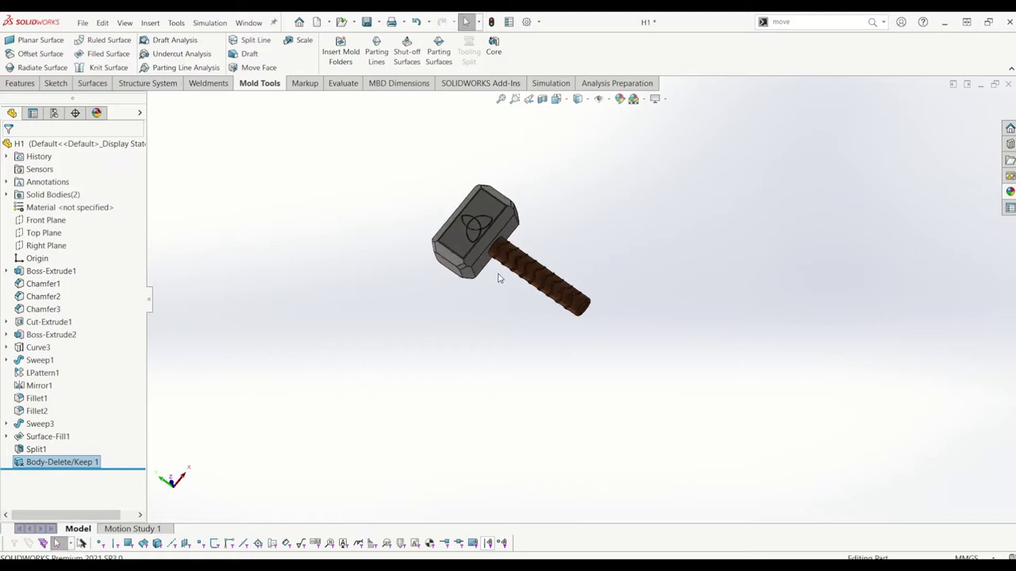
middle_click_drag(499, 277, 523, 196)
scroll(530, 254, "down", 4)
scroll(580, 203, "down", 1)
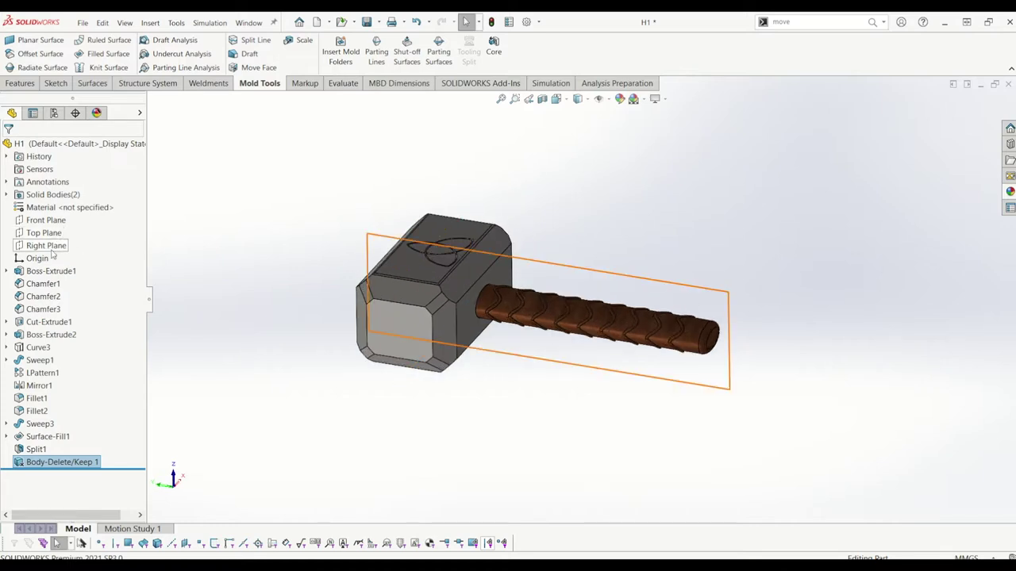
left_click(45, 220)
middle_click_drag(472, 373, 388, 263)
middle_click_drag(512, 381, 442, 452)
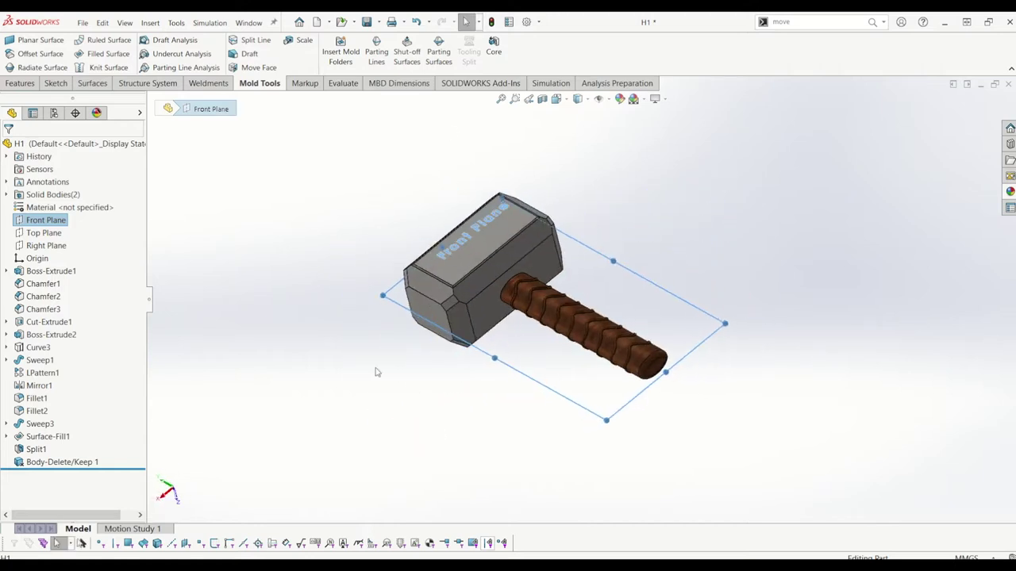
- Sketch a vertical line on the Right Plane through the origin, from above the head to below the handle's end
left_click(37, 248)
middle_click_drag(381, 258, 420, 186)
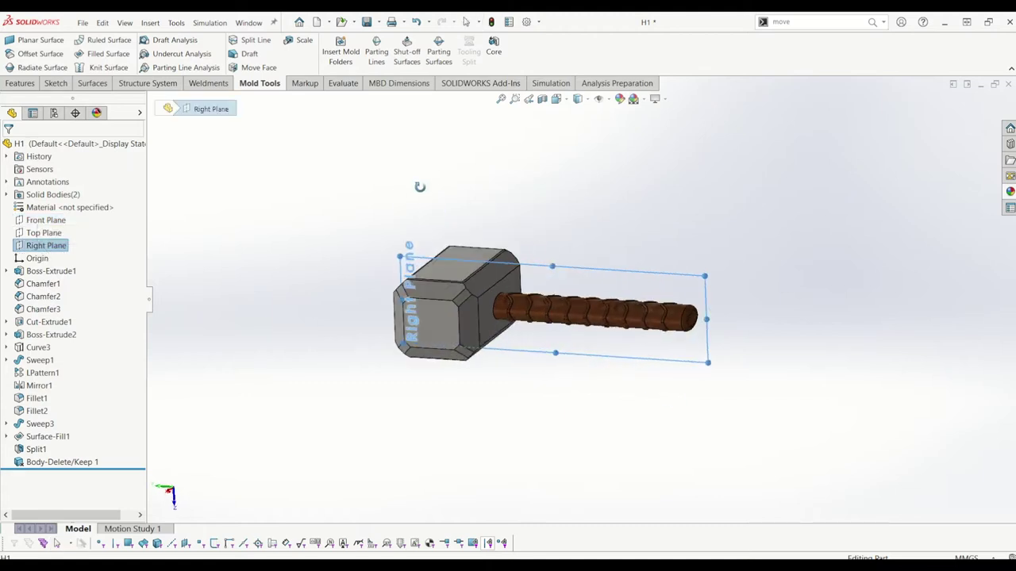
left_click(63, 82)
left_click(14, 46)
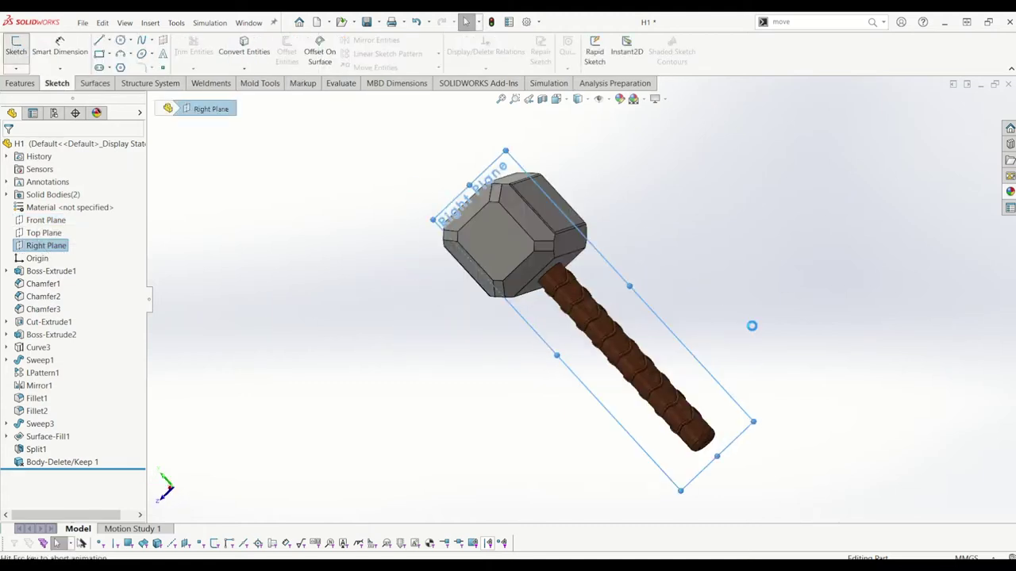
left_click(100, 39)
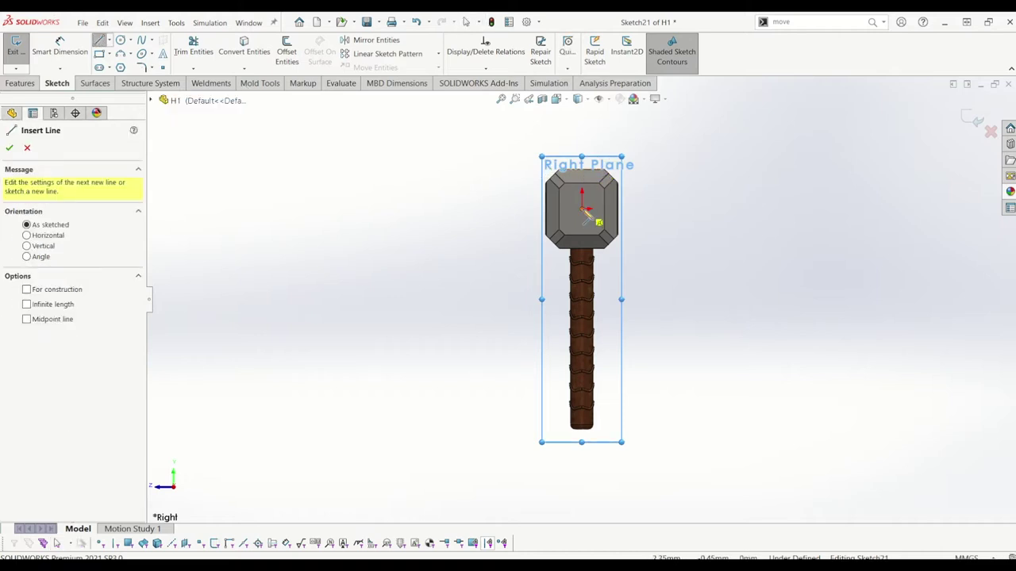
left_click(581, 130)
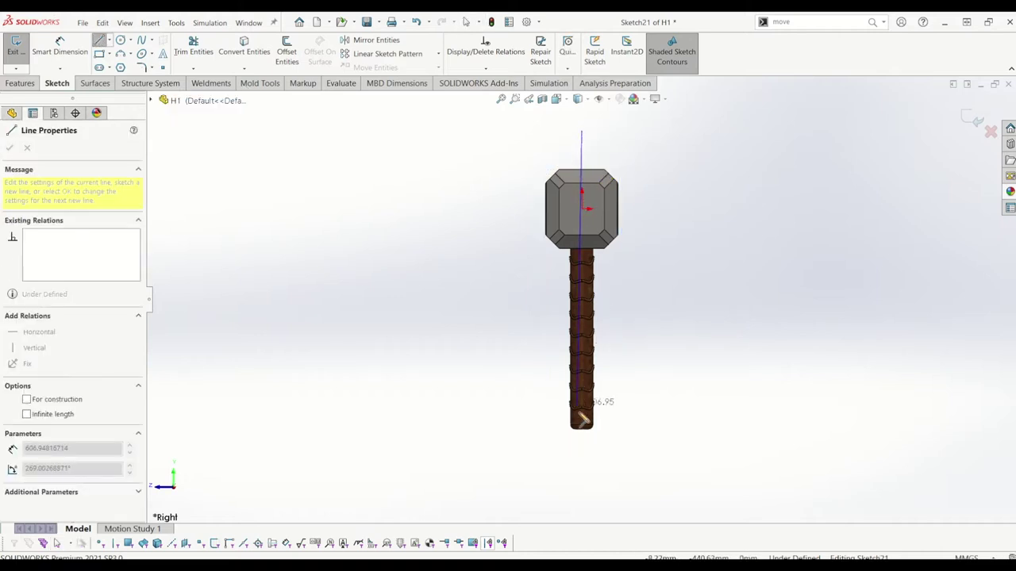
left_click(582, 450)
key("Escape")
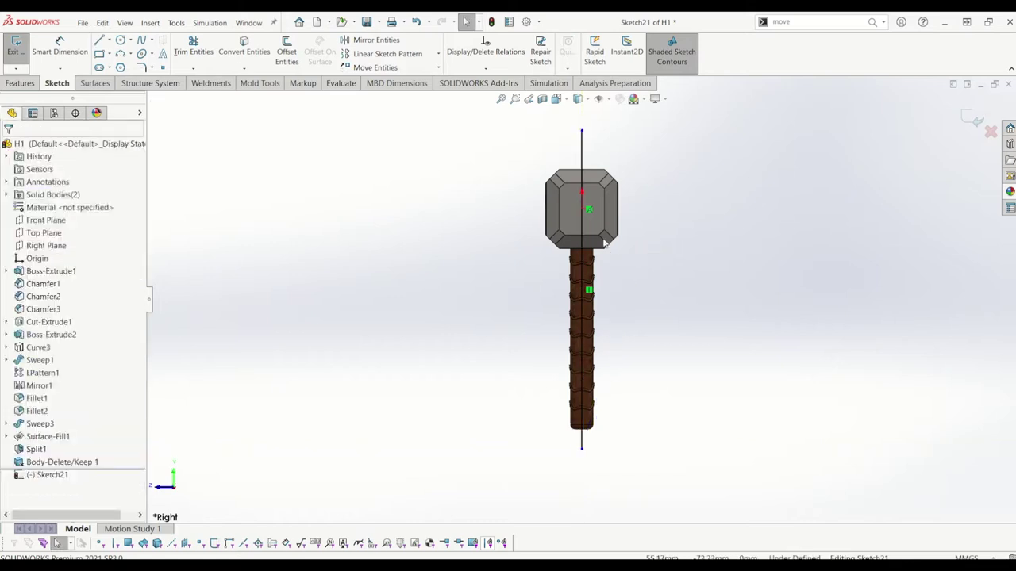
left_click(968, 117)
mouse_move(591, 302)
middle_mouse_down()
mouse_move(629, 298)
mouse_move(537, 202)
mouse_move(606, 199)
middle_mouse_up()
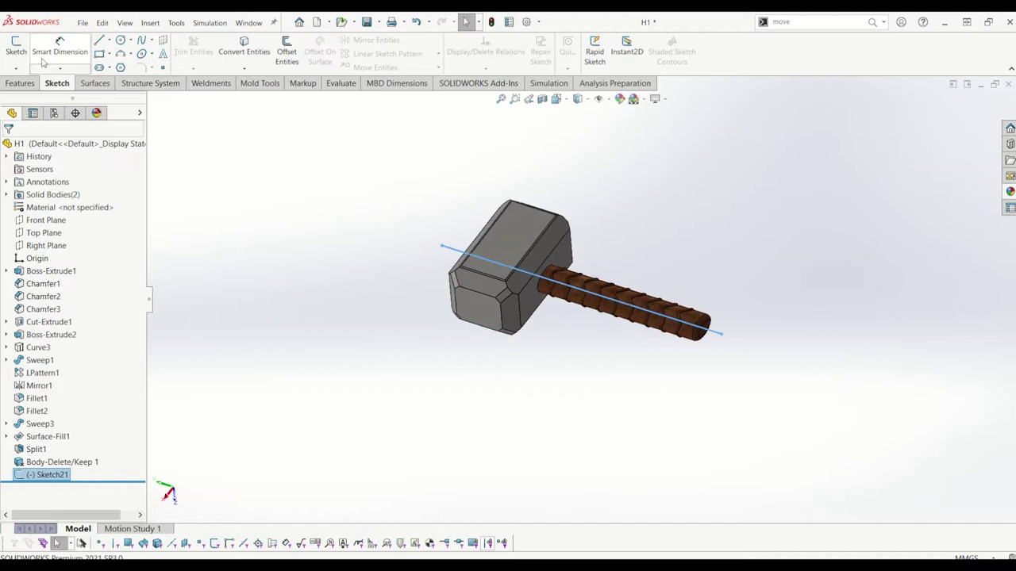
left_click(651, 239)
scroll(521, 301, "down", 2)
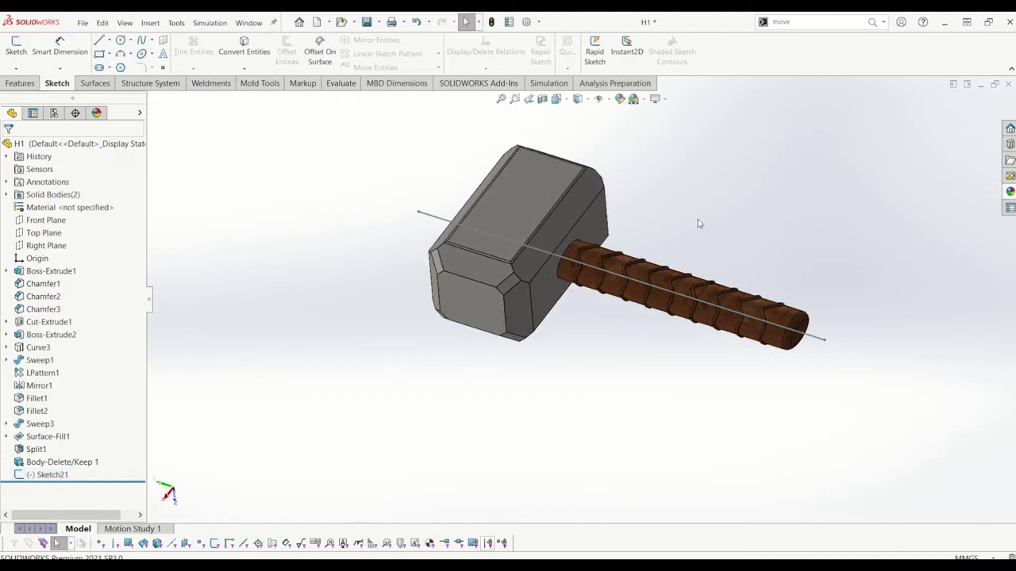
scroll(698, 223, "up", 2)
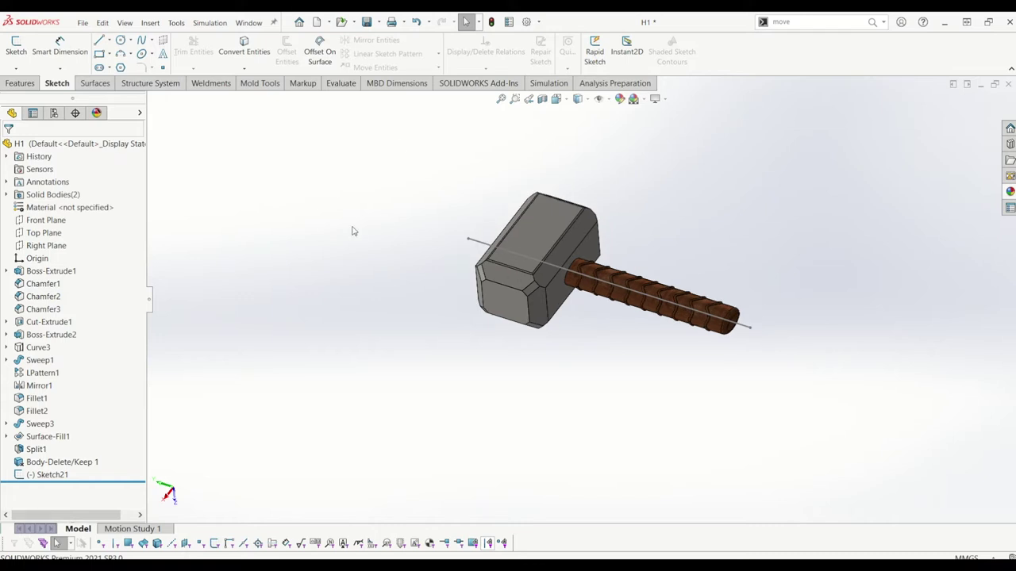
scroll(612, 277, "down", 2)
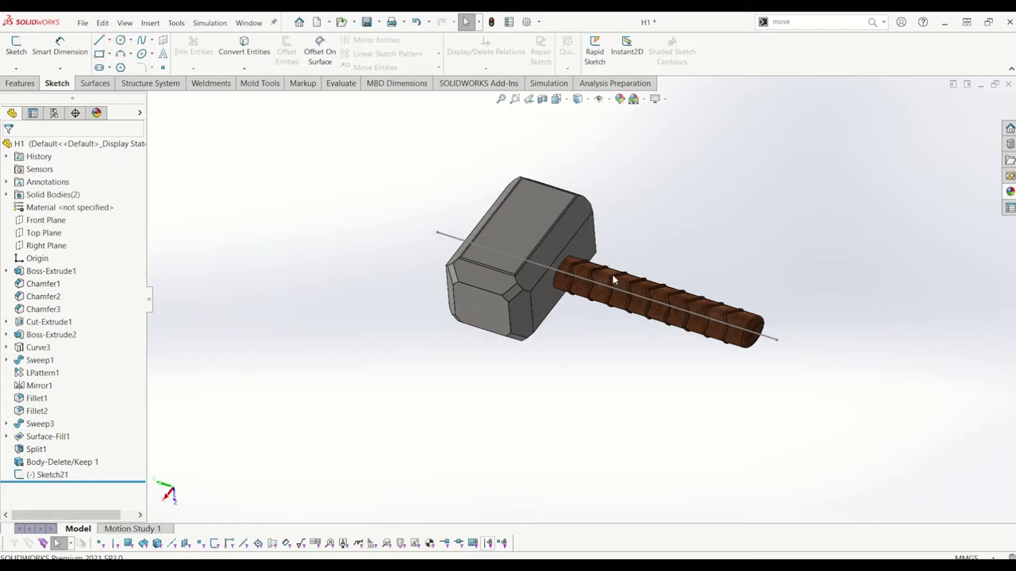
- Start a Projection split line with the sketched centre line as the sketch to project
left_click(261, 83)
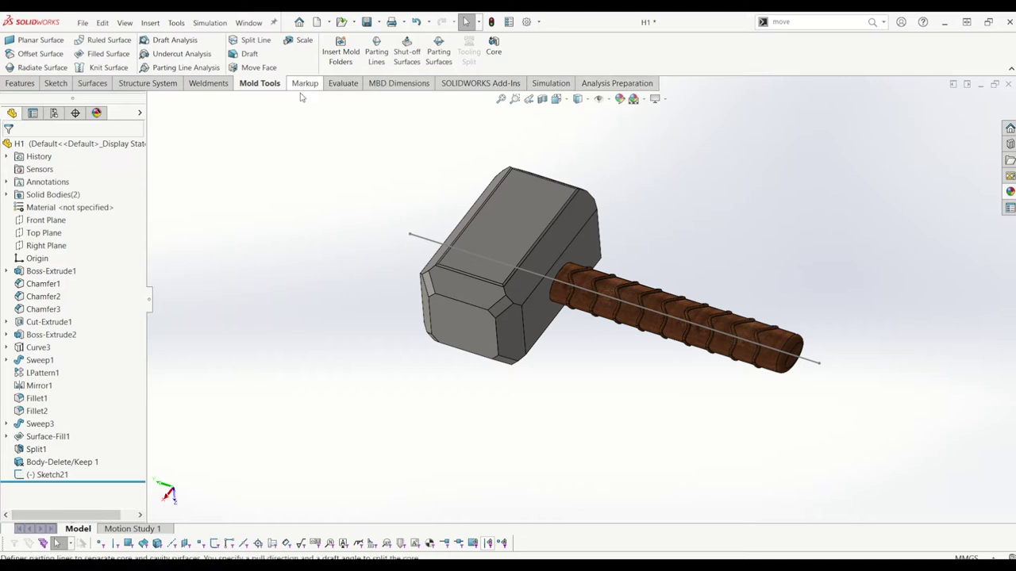
right_click(555, 62)
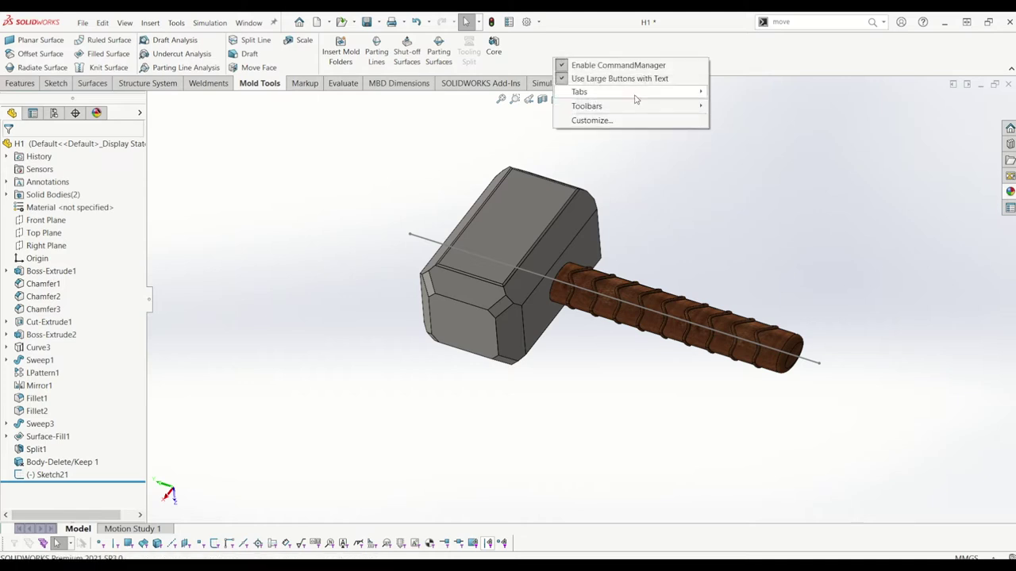
mouse_move(591, 91)
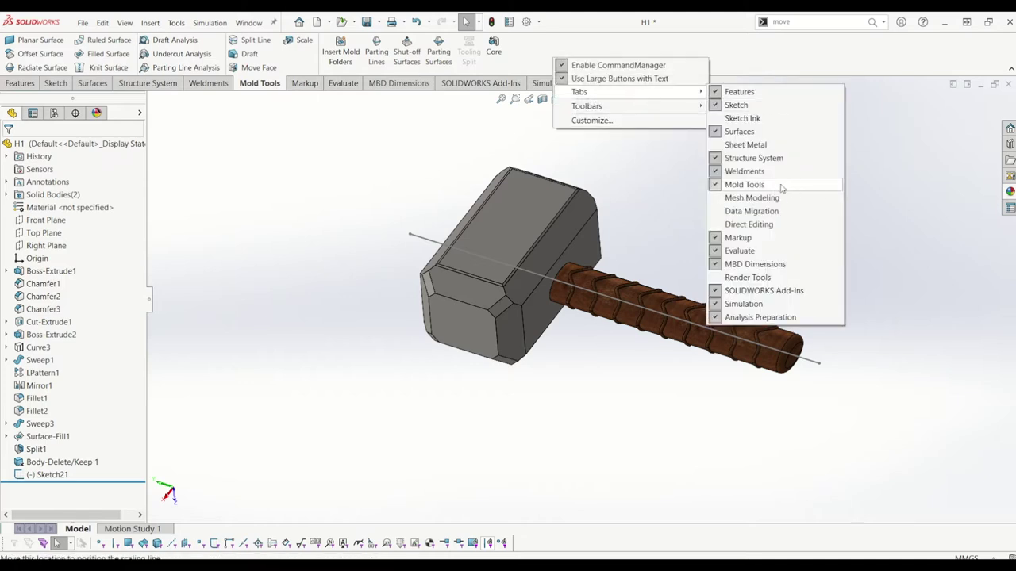
left_click(260, 71)
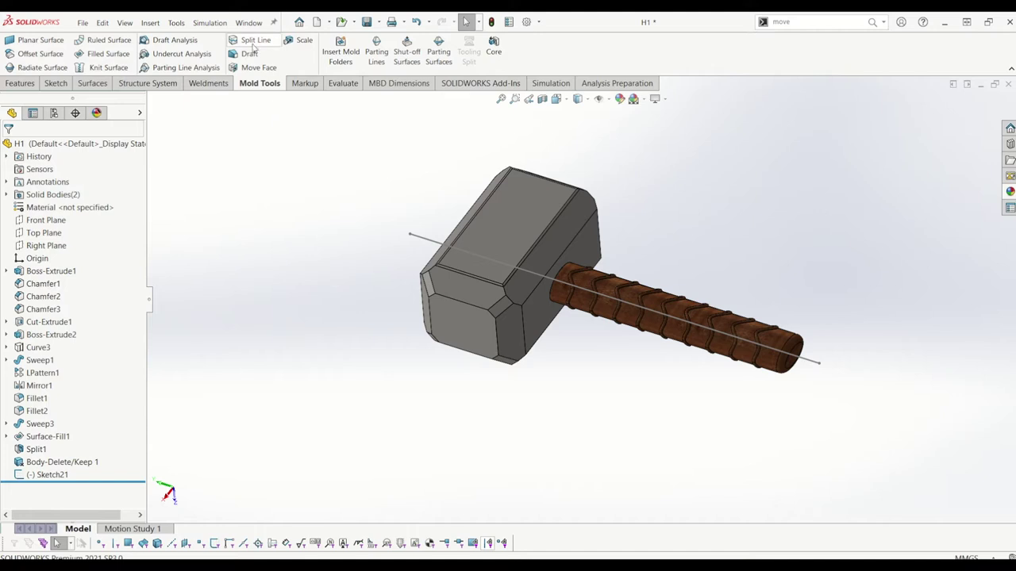
left_click(255, 40)
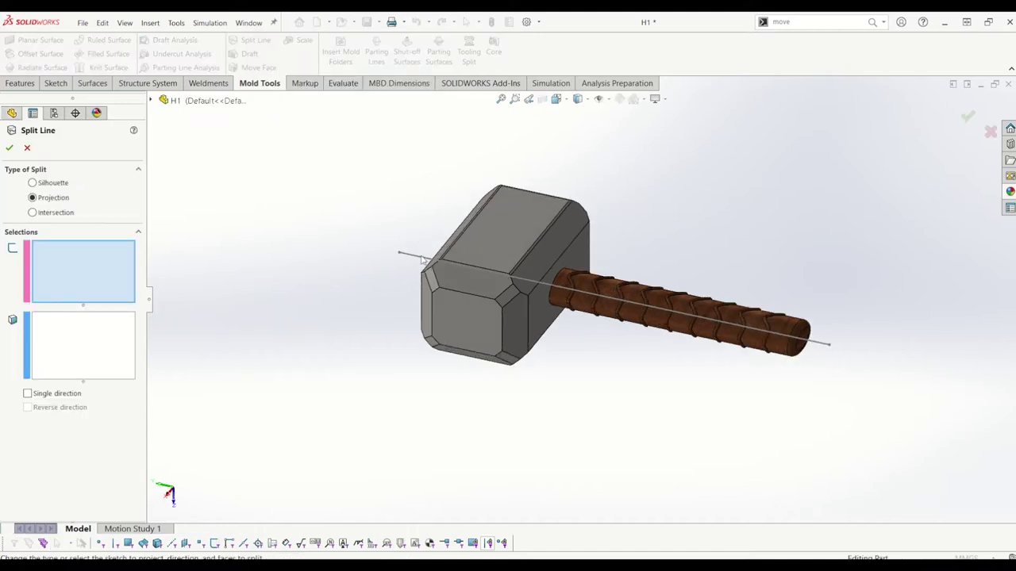
left_click(423, 259)
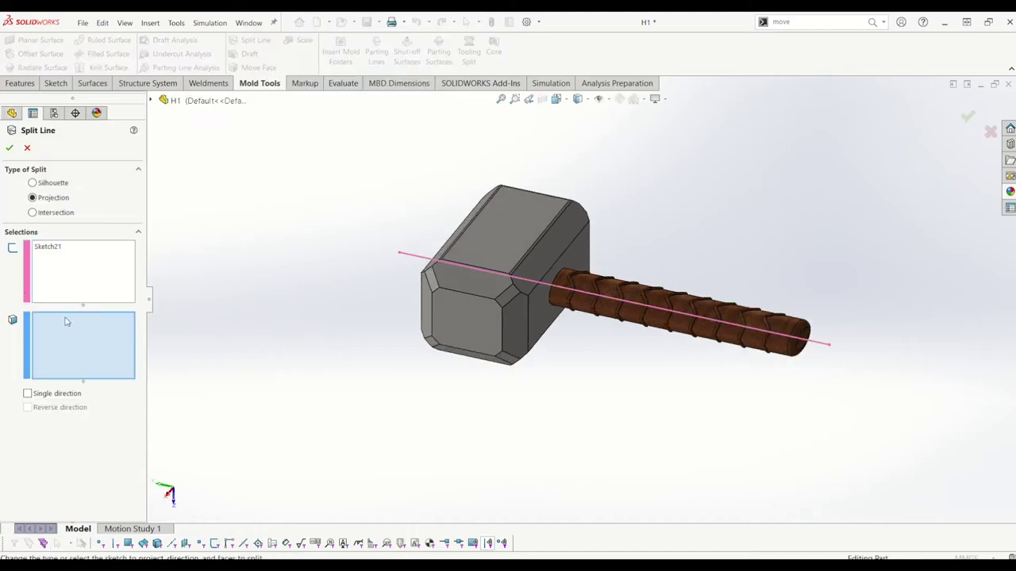
- Add the head's end face, its two adjoining chamfer faces and the two side faces crossed by the line to the faces to split
middle_click_drag(404, 318, 461, 279)
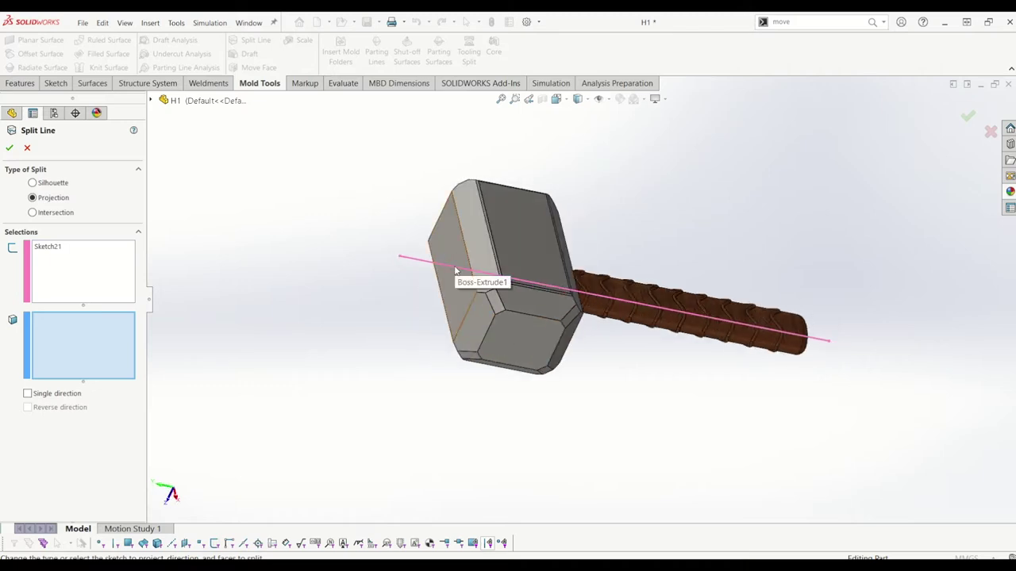
left_click(471, 312)
left_click(501, 341)
left_click(550, 343)
left_click(524, 324)
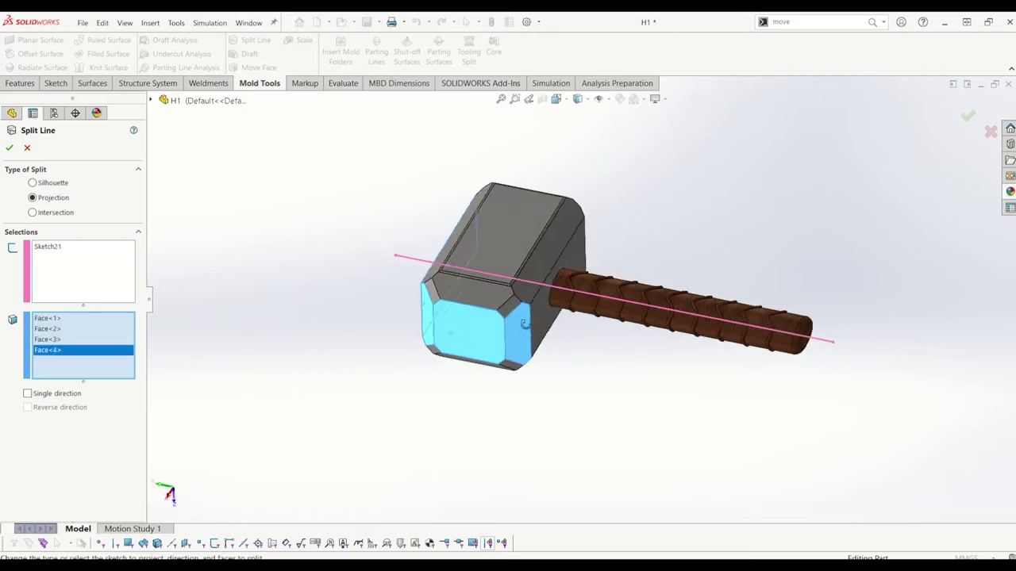
left_click(565, 252)
scroll(558, 290, "down", 3)
- Add the plain segments and wrap ridges along the handle's half nearest the head to the faces to split
left_click(562, 287)
left_click(582, 317)
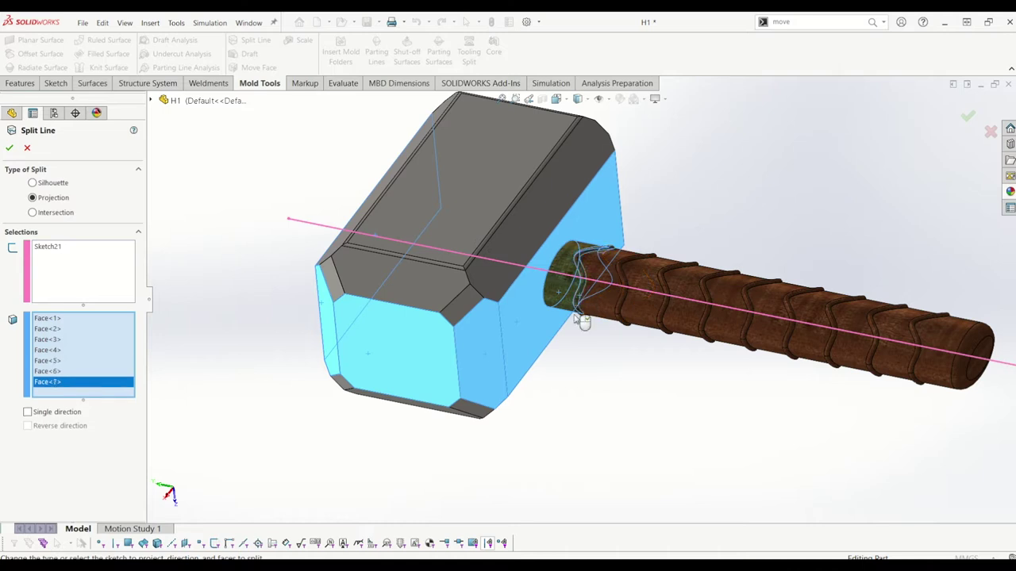
left_click(589, 316)
left_click(607, 313)
left_click(622, 321)
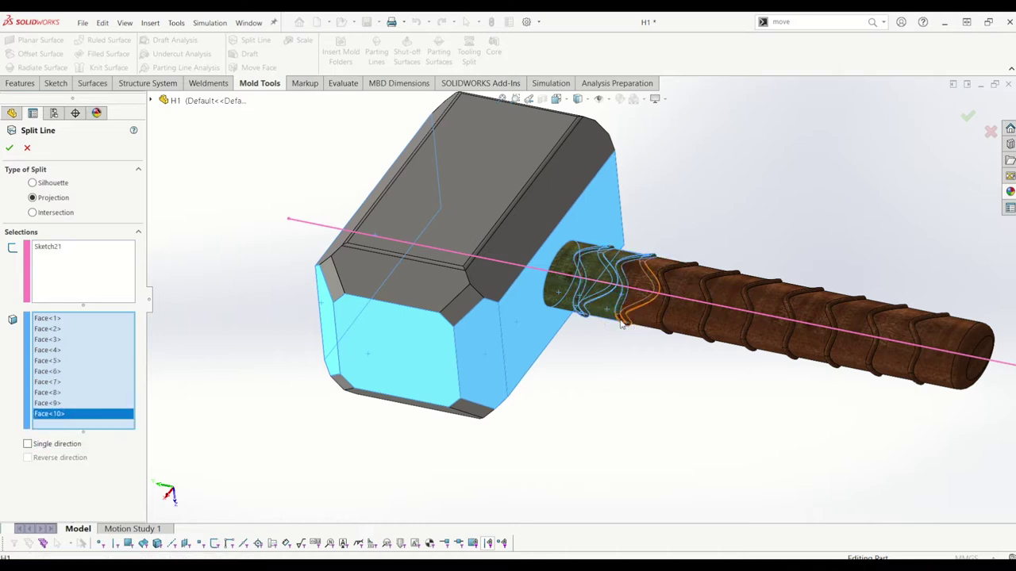
left_click(640, 319)
left_click(660, 327)
left_click(671, 337)
left_click(674, 338)
left_click(699, 325)
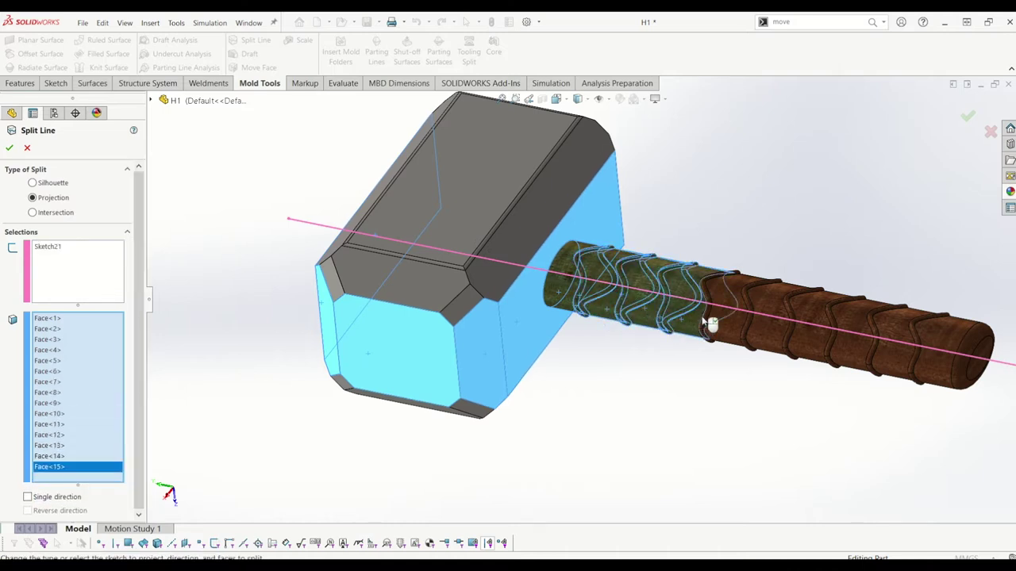
- Extend the faces to split with the next handle segments and wrap ridges, continuing toward the handle's free end
left_click(703, 333)
left_click(724, 341)
left_click(744, 343)
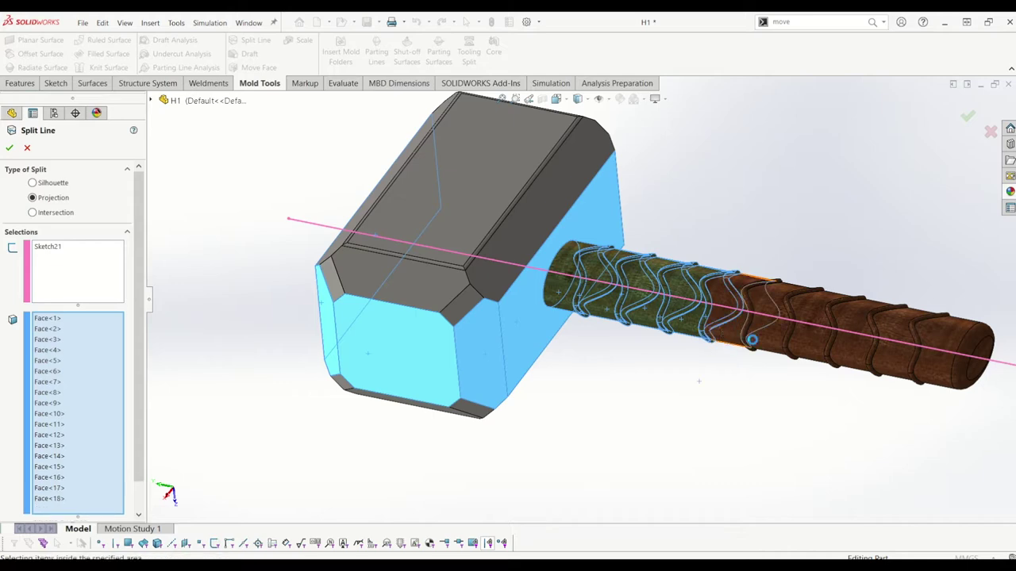
left_click(755, 346)
left_click(765, 344)
left_click(796, 341)
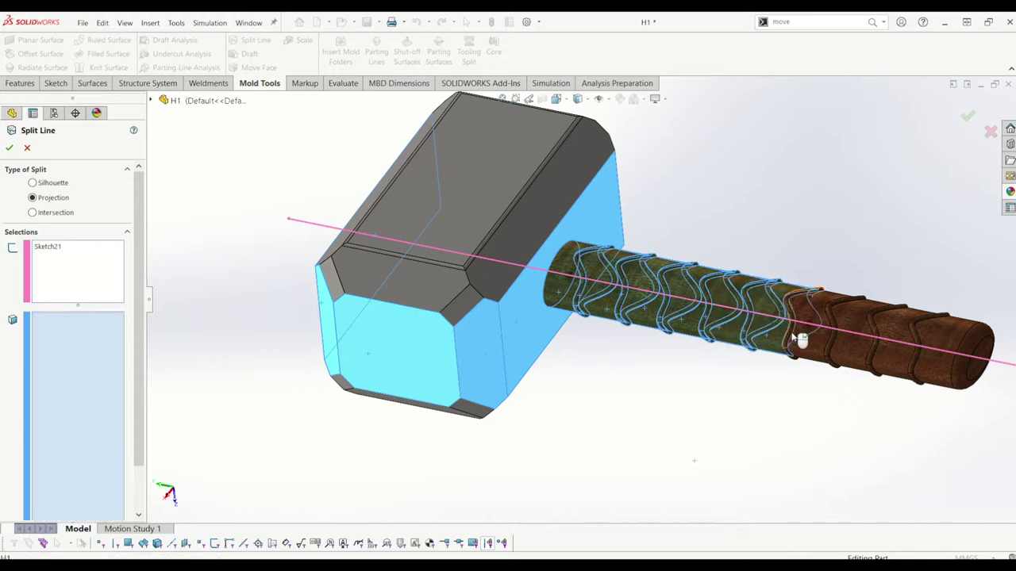
left_click(803, 355)
scroll(808, 351, "down", 3)
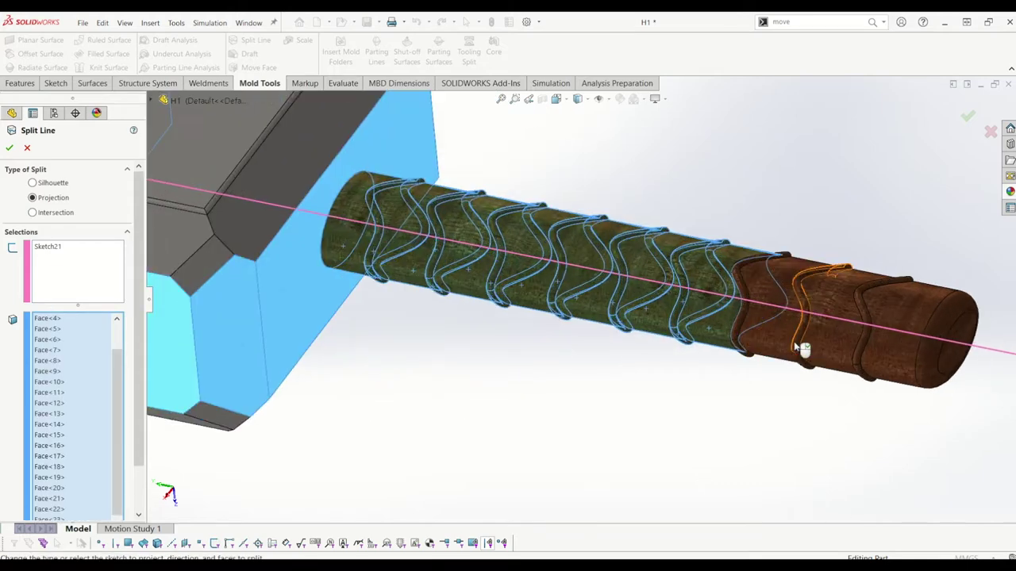
left_click(746, 339)
left_click(778, 340)
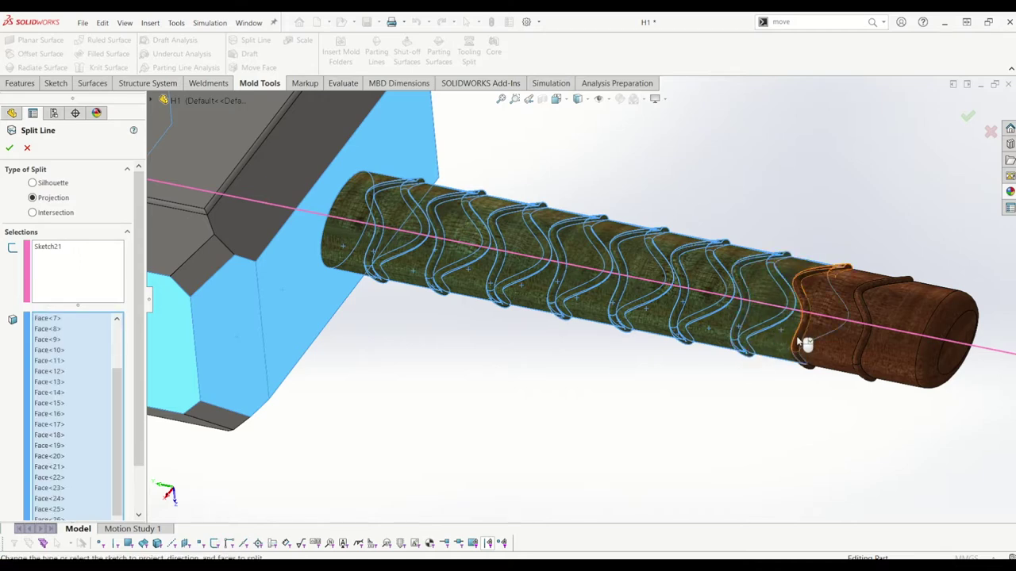
- Add the last wrap ridges, the final handle segment and the handle's end faces to the faces to split
scroll(802, 339, "up", 4)
middle_click_drag(802, 340, 803, 304)
scroll(764, 322, "down", 4)
left_click(569, 335)
left_click(520, 317)
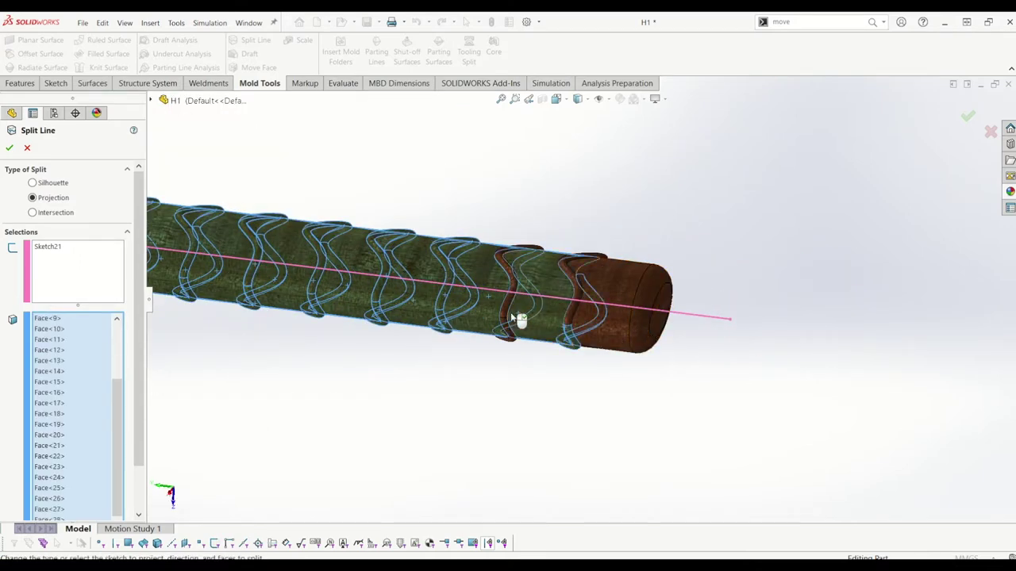
left_click(512, 317)
left_click(506, 327)
left_click(573, 321)
left_click(631, 319)
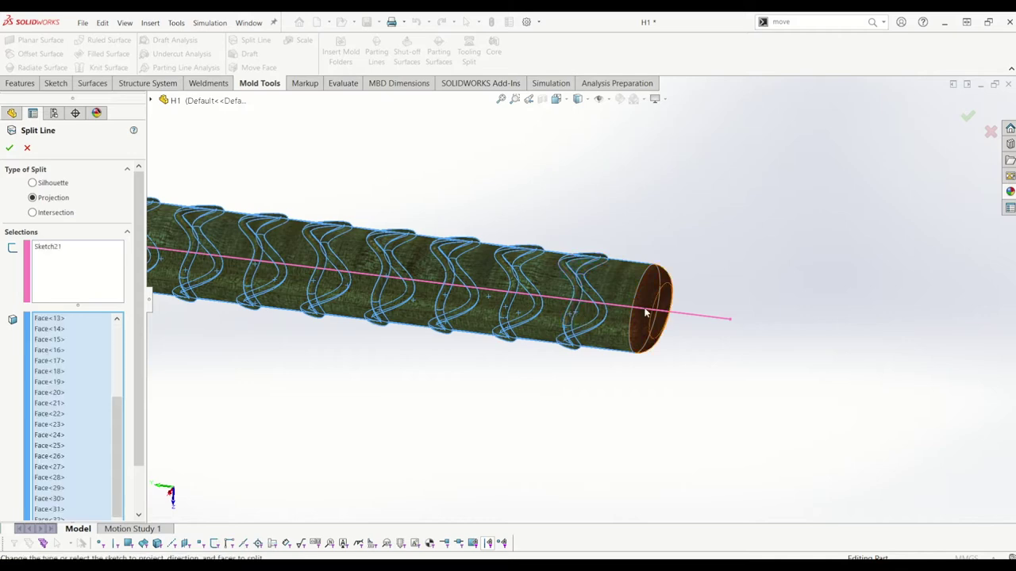
left_click(669, 299)
- Add the head's opposite end face and adjoining chamfer faces to the faces to split, and apply the split line
scroll(667, 333, "up", 7)
scroll(413, 266, "down", 2)
middle_click_drag(413, 267, 329, 179)
middle_click_drag(637, 262, 621, 313)
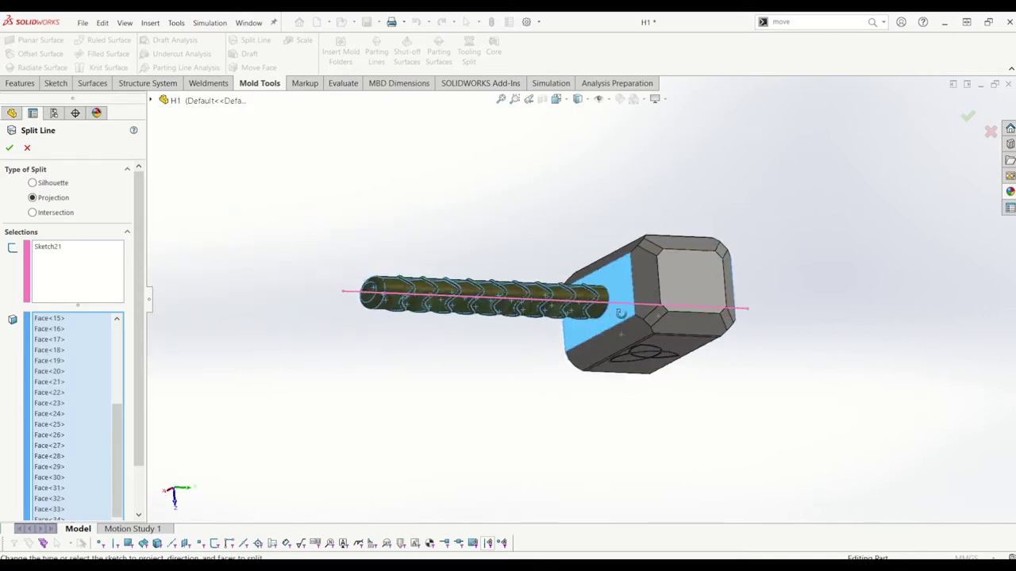
scroll(622, 312, "down", 1)
left_click(661, 282)
left_click(665, 284)
middle_click_drag(665, 284, 638, 298)
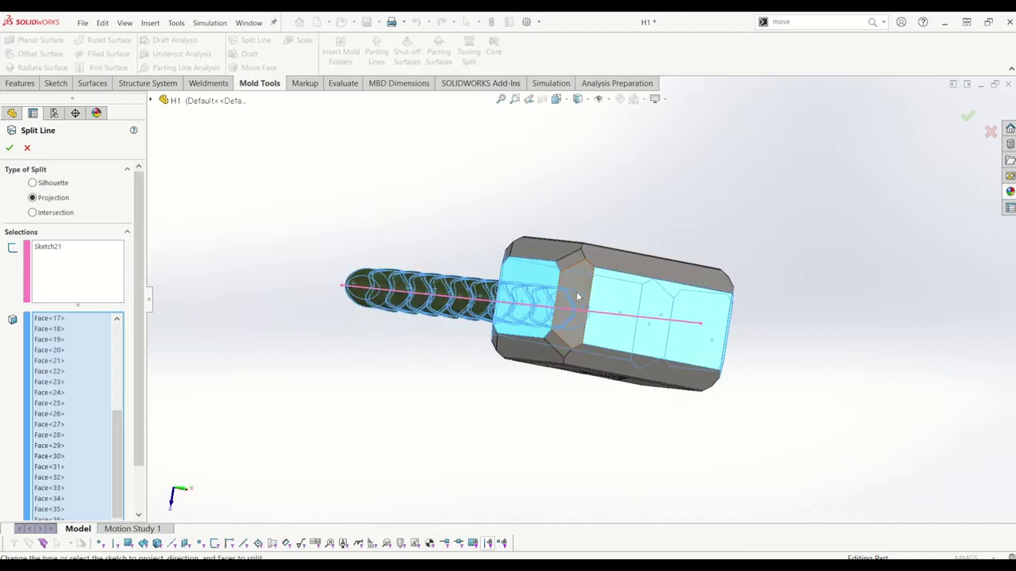
middle_click_drag(503, 275, 713, 404)
middle_click_drag(633, 316, 635, 341)
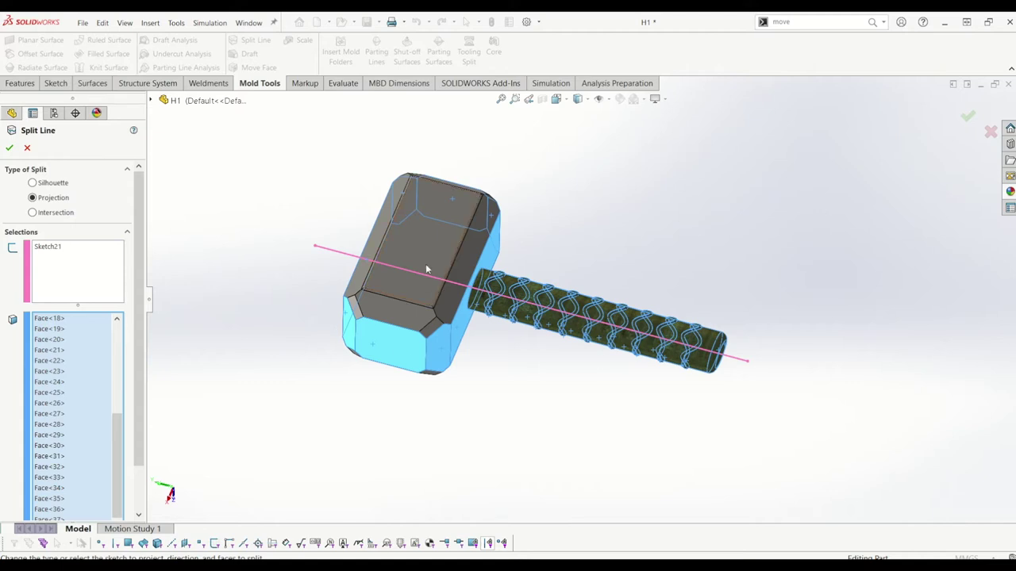
key("Return")
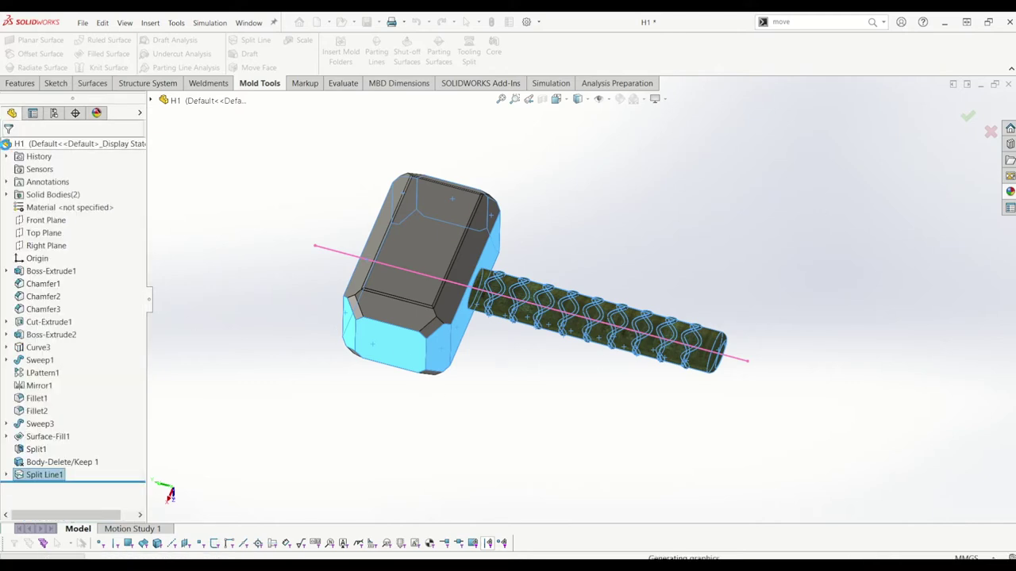
- Inspect the new split edges on the head and handle and check which solid bodies the part contains
scroll(423, 318, "up", 5)
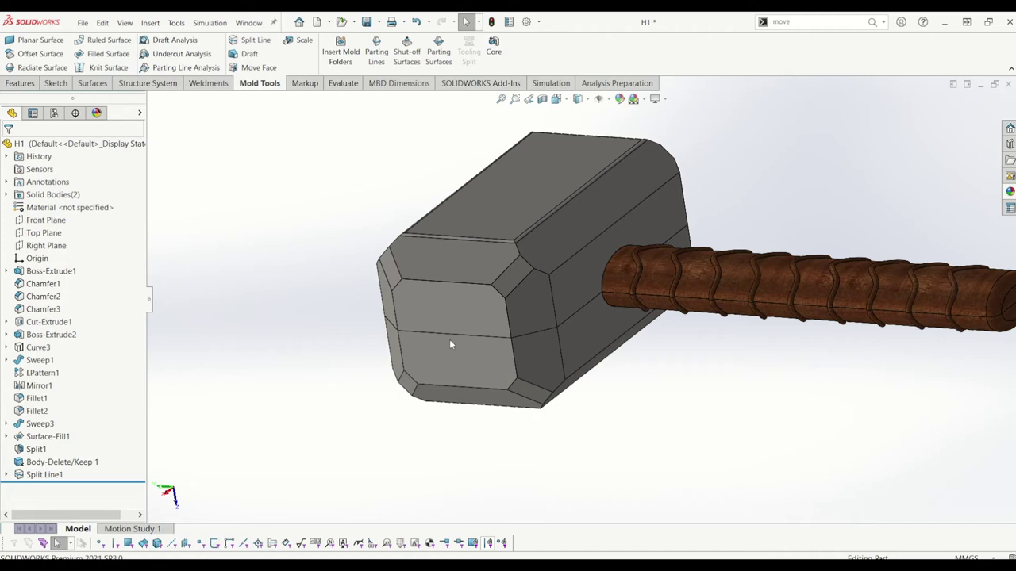
left_click(449, 333)
double_click(29, 195)
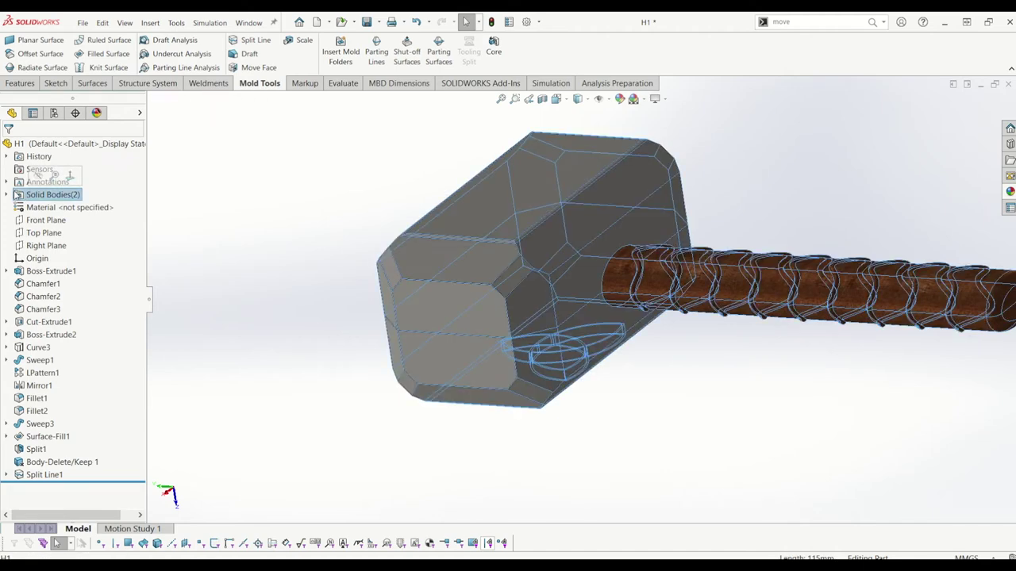
left_click(61, 207)
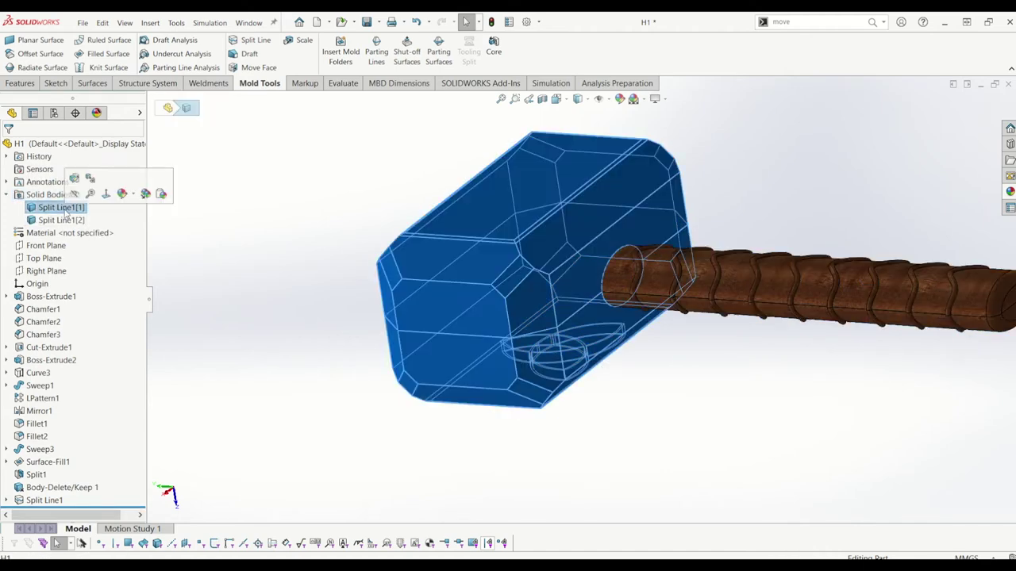
left_click(61, 221)
key("Escape")
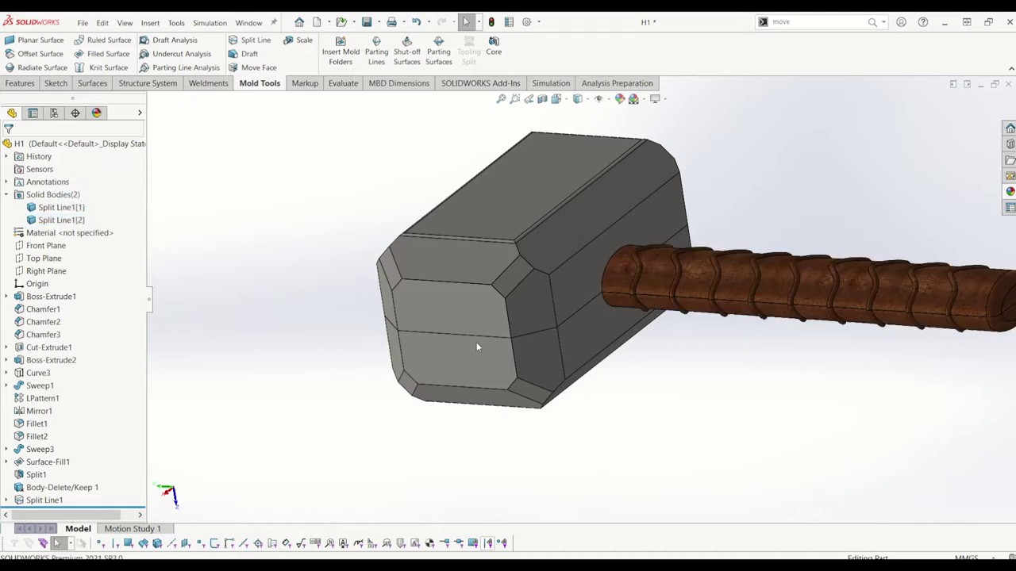
left_click(483, 337)
left_click(575, 313)
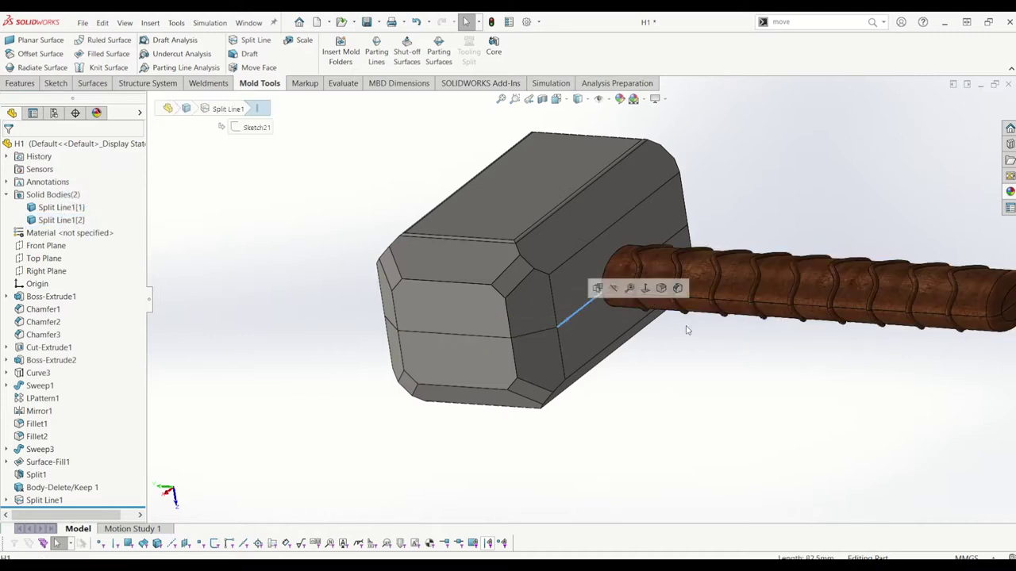
left_click(713, 291)
left_click(732, 353)
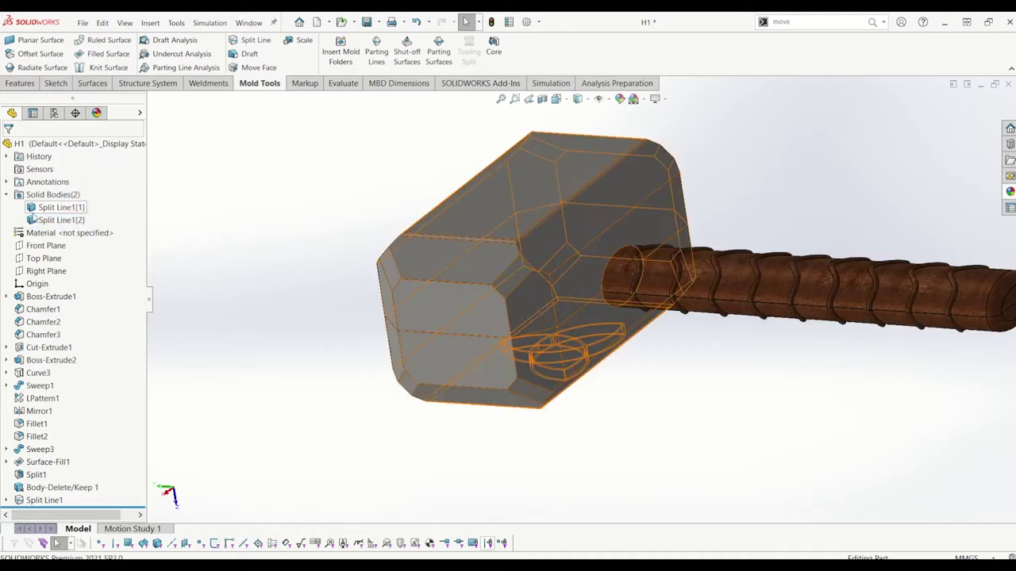
- Compare the separate head and handle bodies by highlighting each one and viewing the hammer from different angles
scroll(494, 269, "up", 2)
middle_click_drag(494, 268, 415, 290)
middle_click_drag(520, 283, 536, 272)
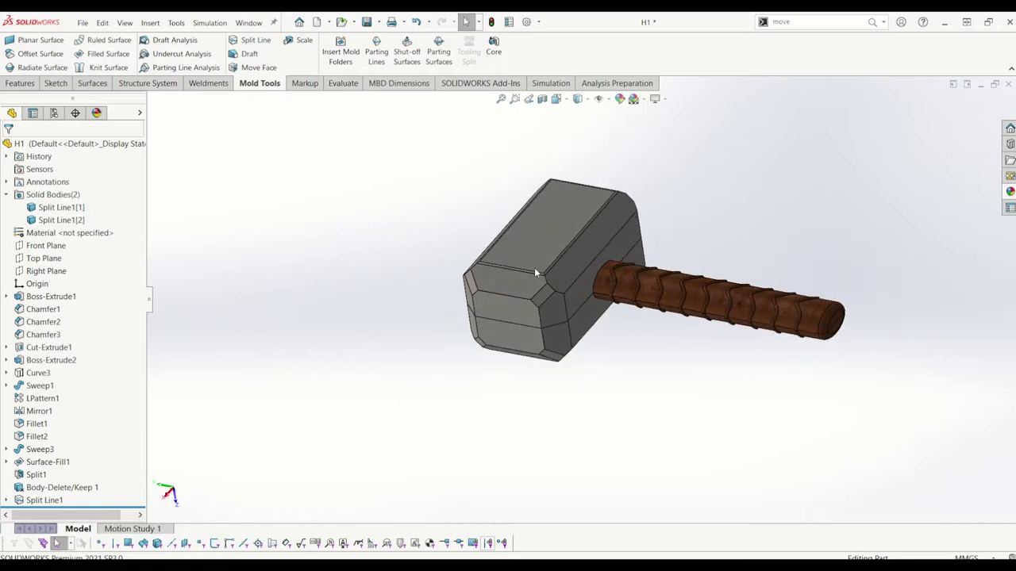
left_click(61, 207)
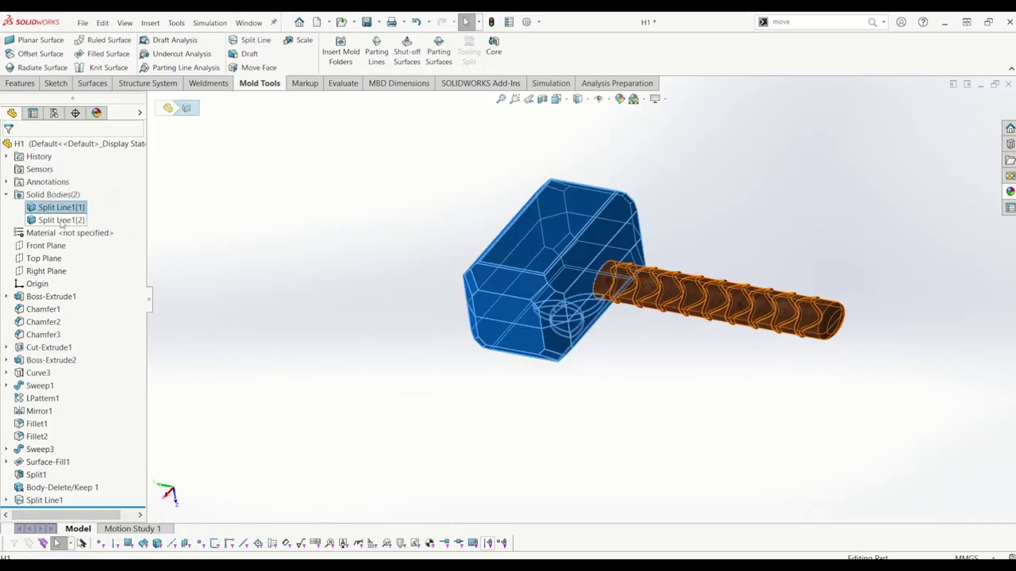
left_click(61, 220, "ctrl")
left_click(307, 286)
middle_click_drag(541, 246, 561, 215)
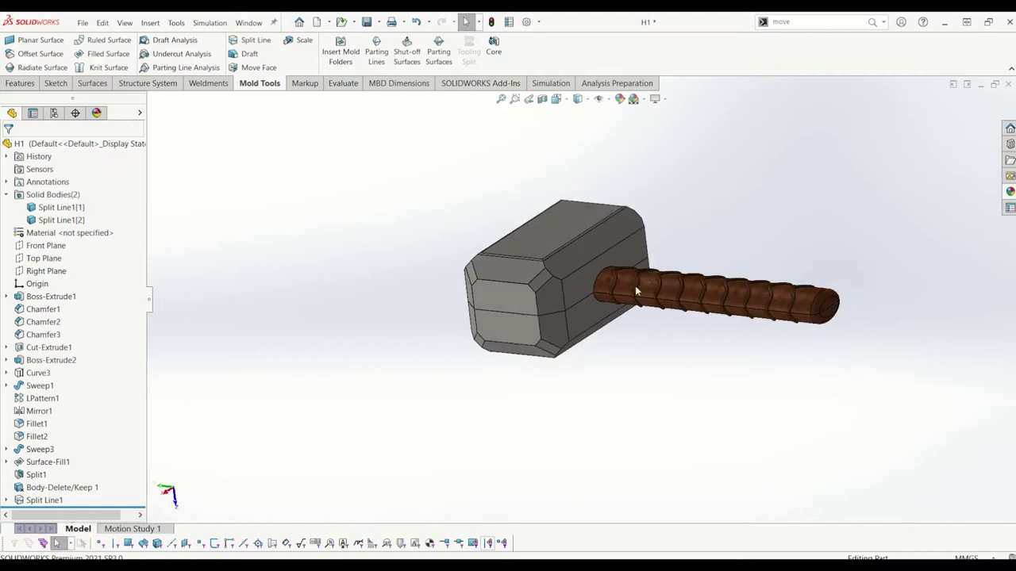
left_click(57, 208)
left_click(57, 220)
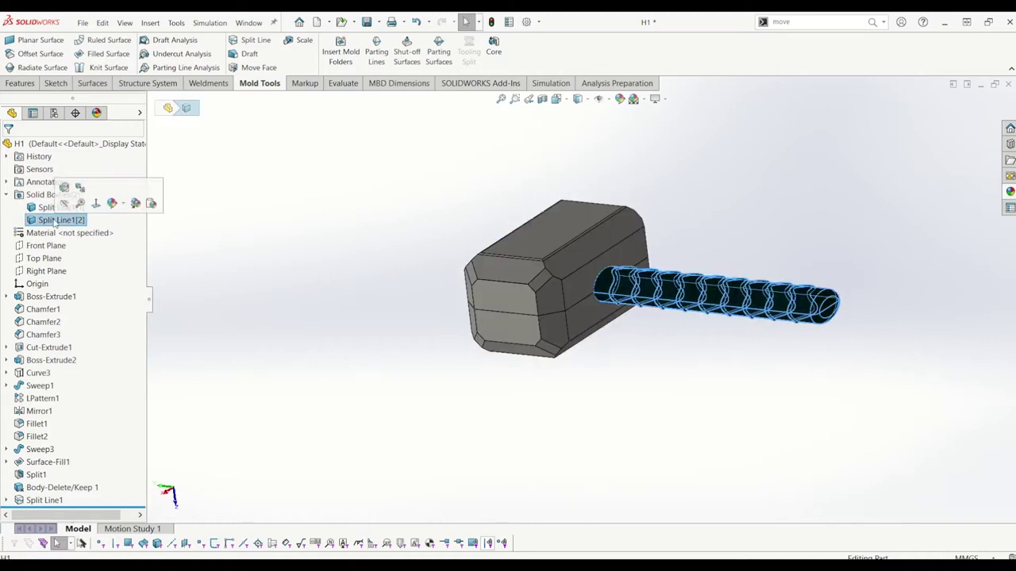
left_click(242, 484)
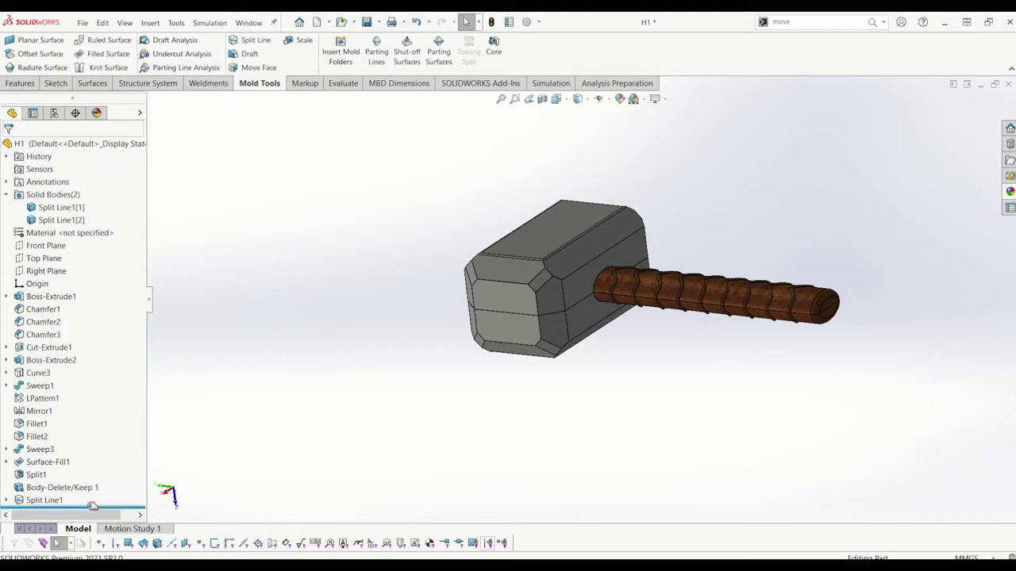
- Roll the part back to before Split Line1 and combine the head and handle bodies with the Add operation
left_click_drag(93, 506, 87, 492)
middle_click_drag(657, 346, 622, 381)
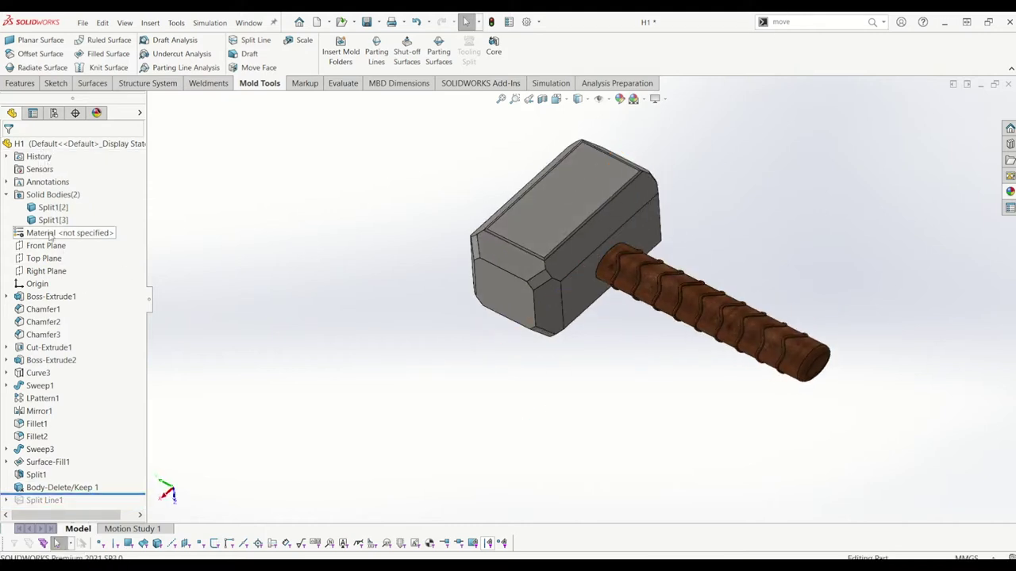
left_click(52, 207)
left_click(52, 220, "ctrl")
right_click(52, 220)
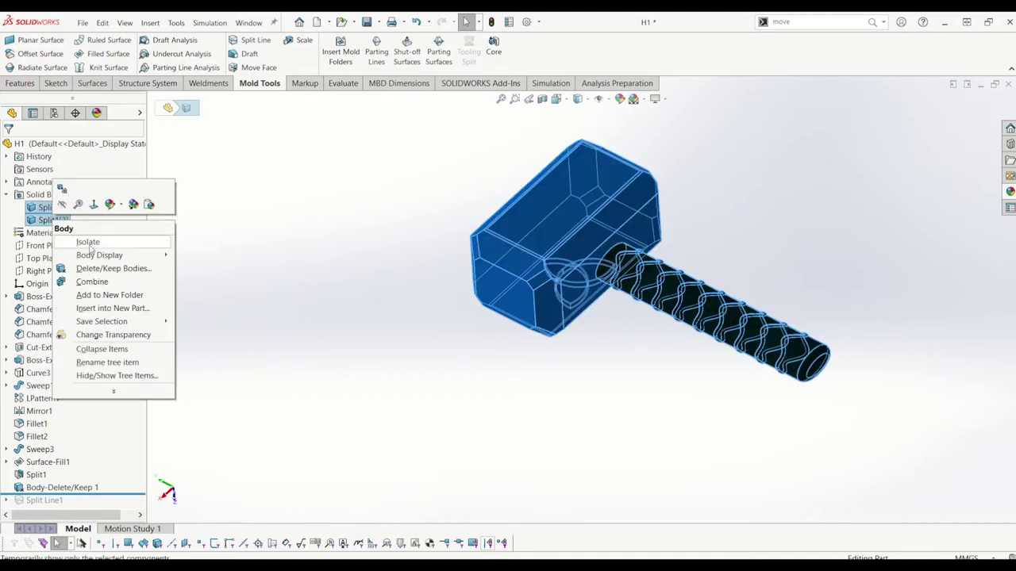
left_click(113, 282)
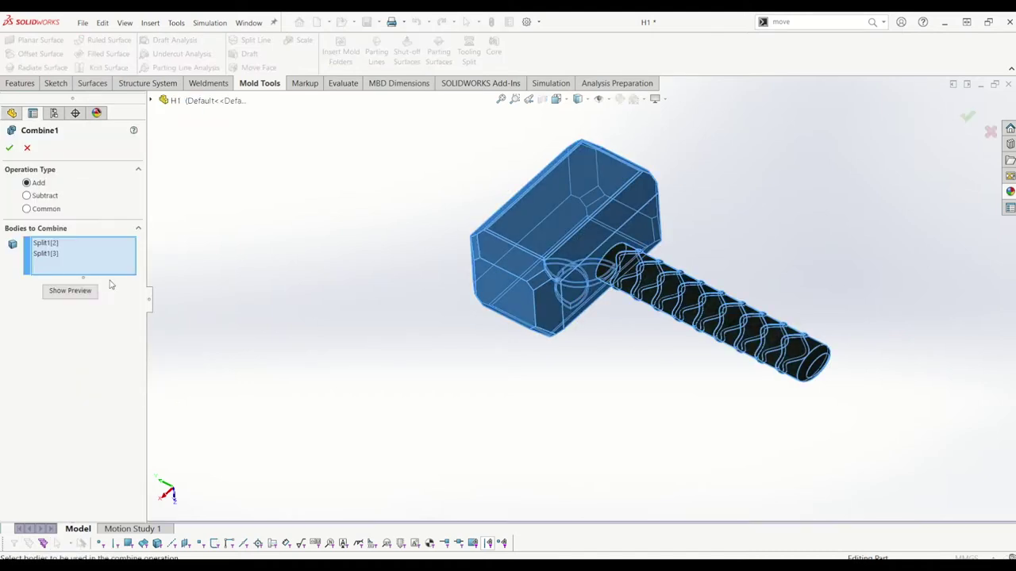
left_click(9, 149)
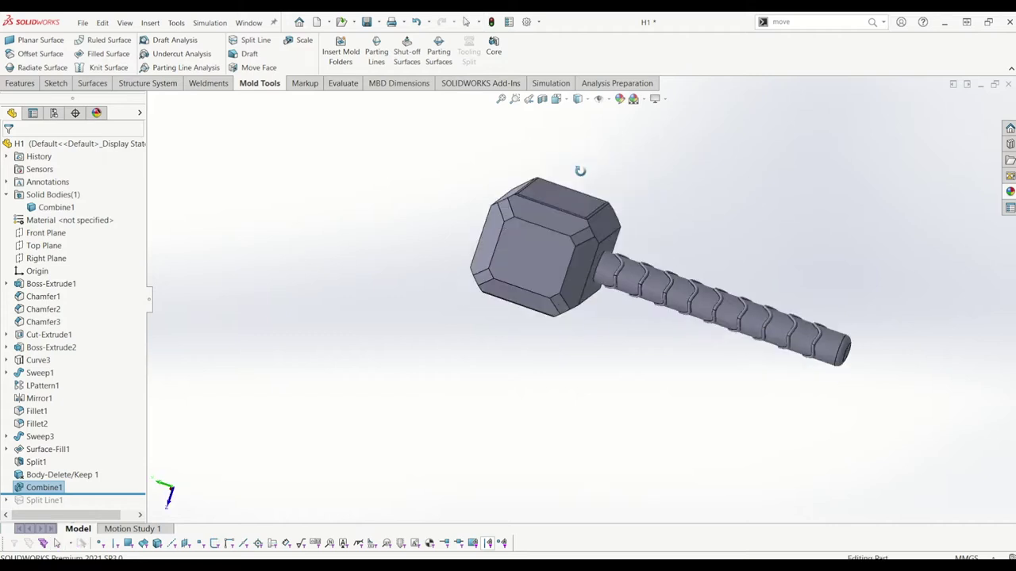
middle_click_drag(580, 170, 584, 198)
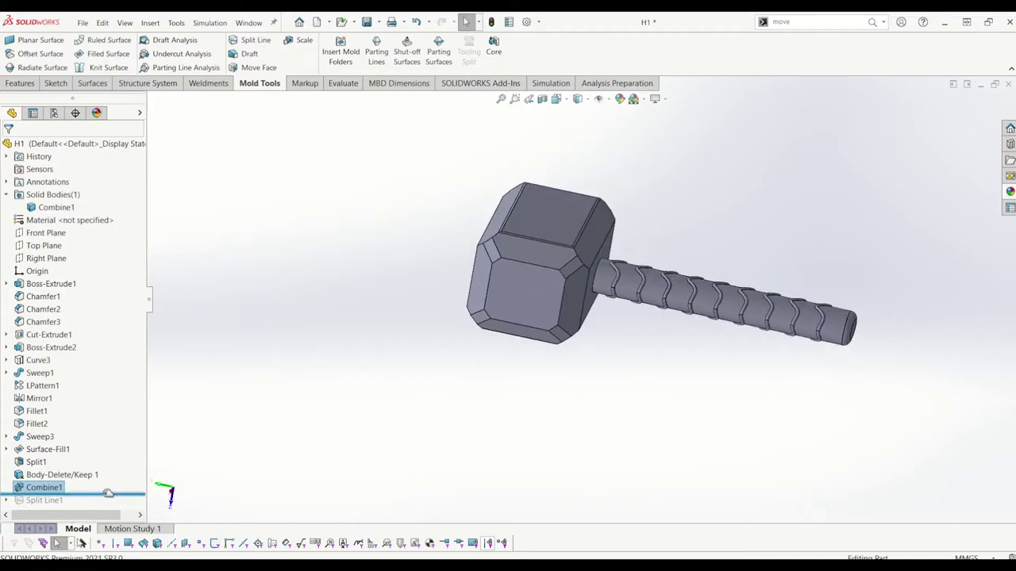
- Roll the part forward past Split Line1 and check the split edges on the combined hammer body
left_click_drag(108, 492, 117, 505)
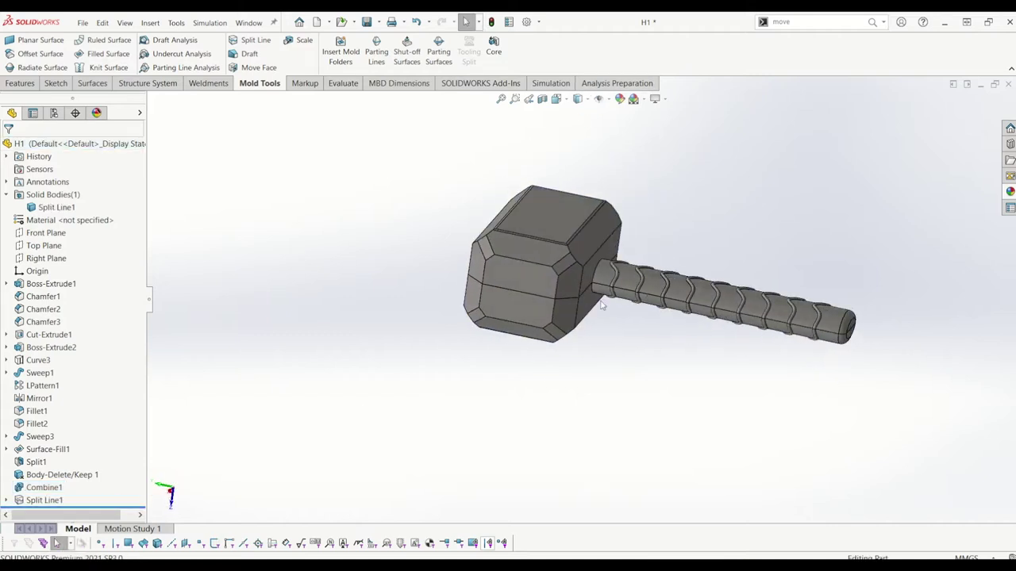
scroll(553, 293, "down", 3)
scroll(862, 386, "up", 4)
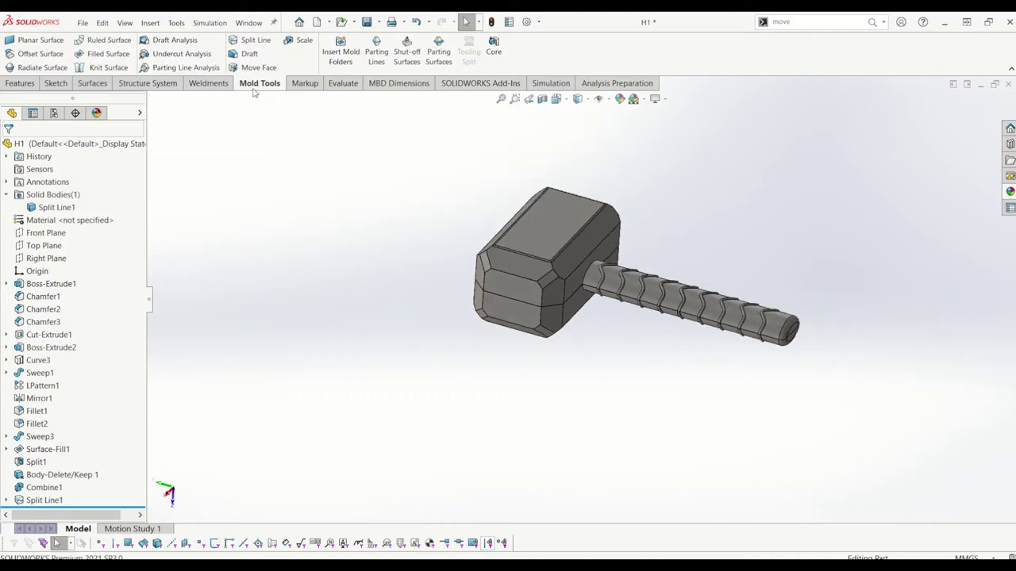
- Insert the mold folders into the hammer part and check its solid bodies folder
left_click(7, 195)
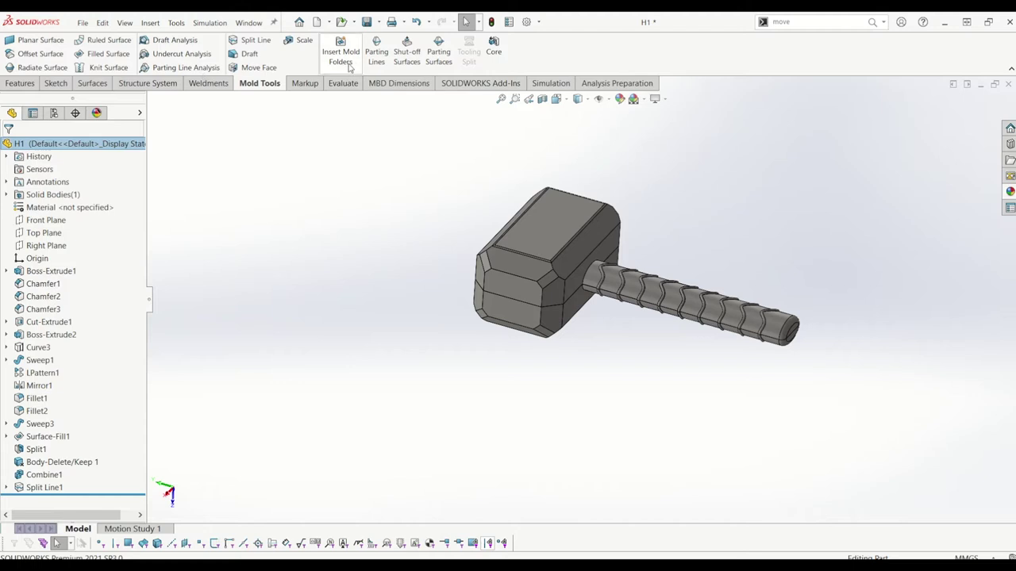
left_click(8, 195)
left_click(7, 195)
left_click(7, 194)
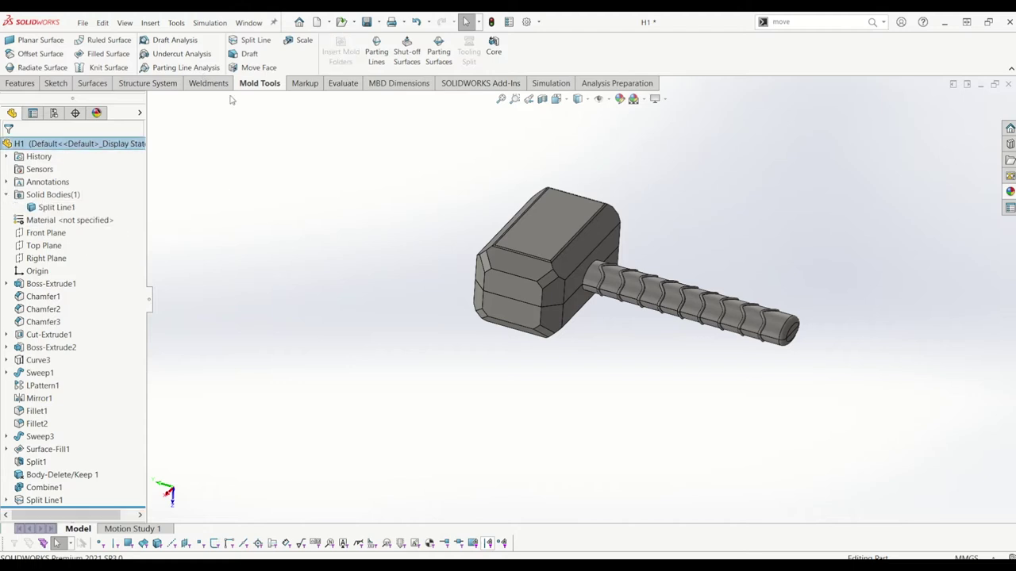
left_click(7, 194)
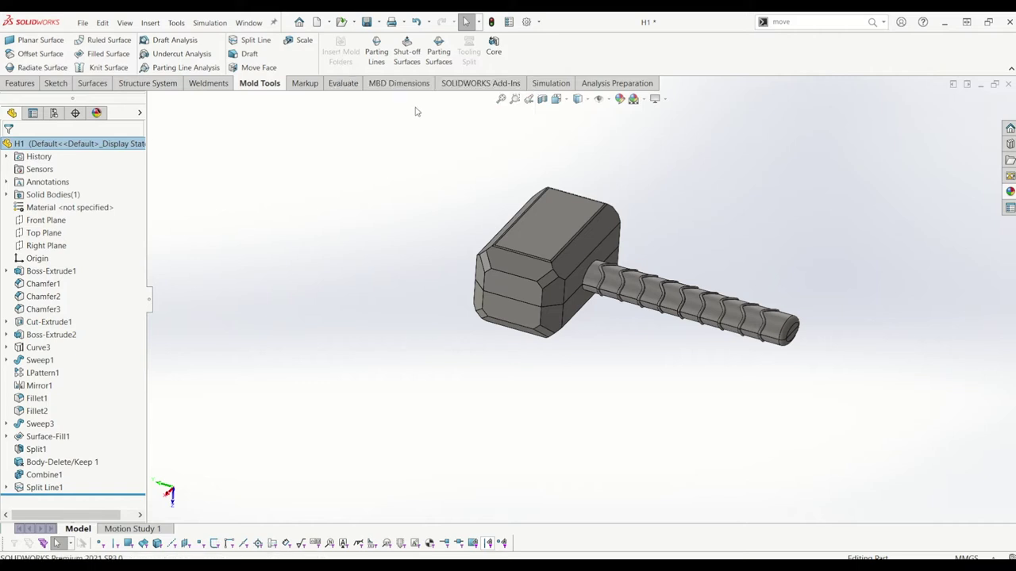
- Start a parting line on the hammer with Front Plane as the pull direction and run the draft analysis for the core/cavity split
left_click(377, 56)
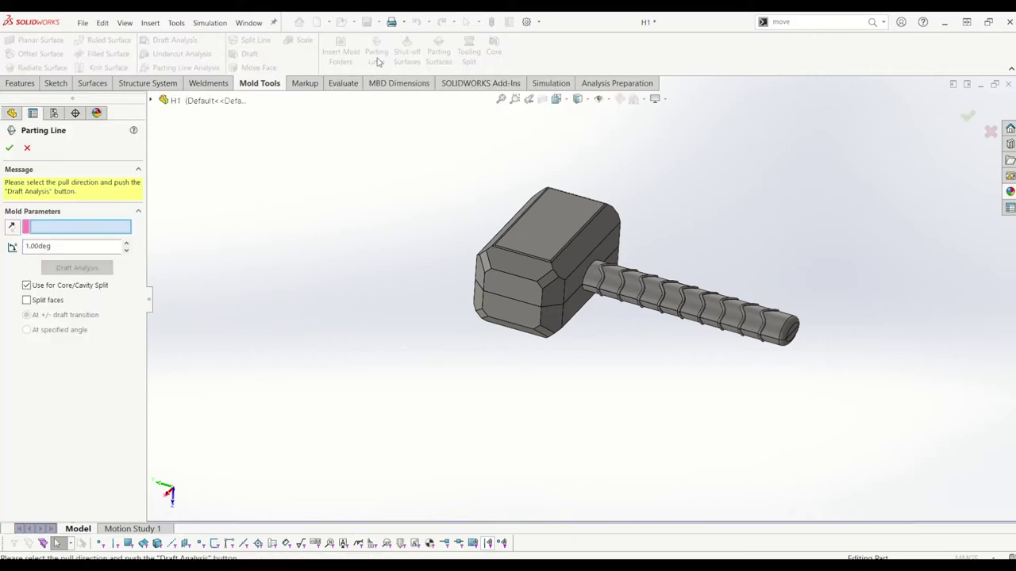
scroll(572, 281, "down", 2)
scroll(576, 295, "up", 3)
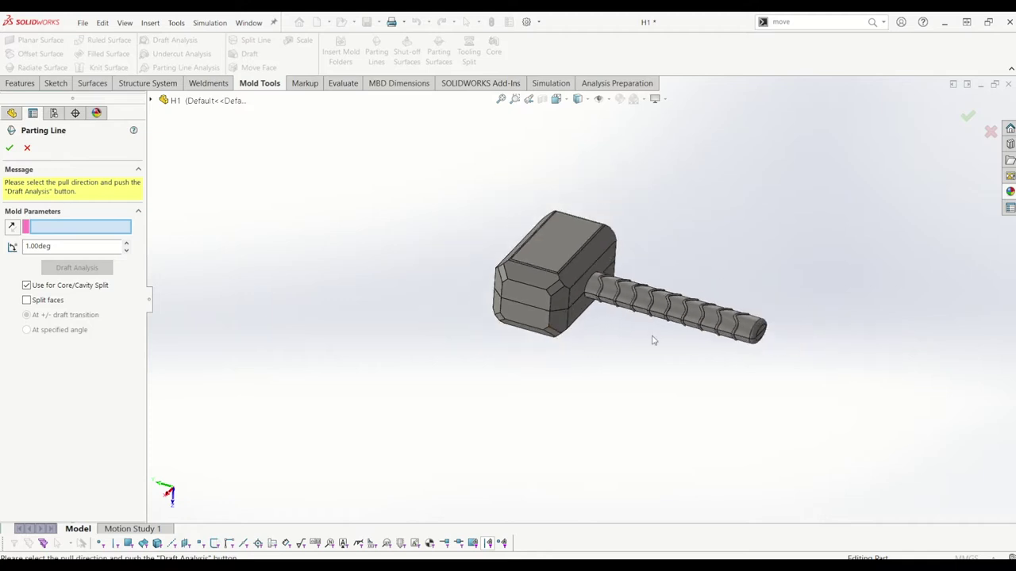
middle_click_drag(651, 344, 652, 313)
scroll(612, 313, "down", 3)
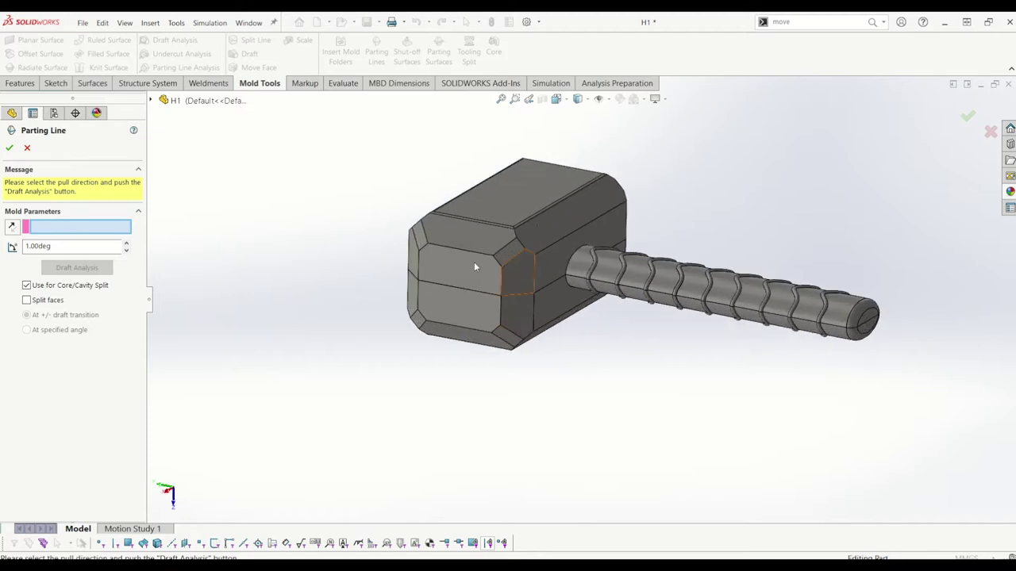
left_click(151, 100)
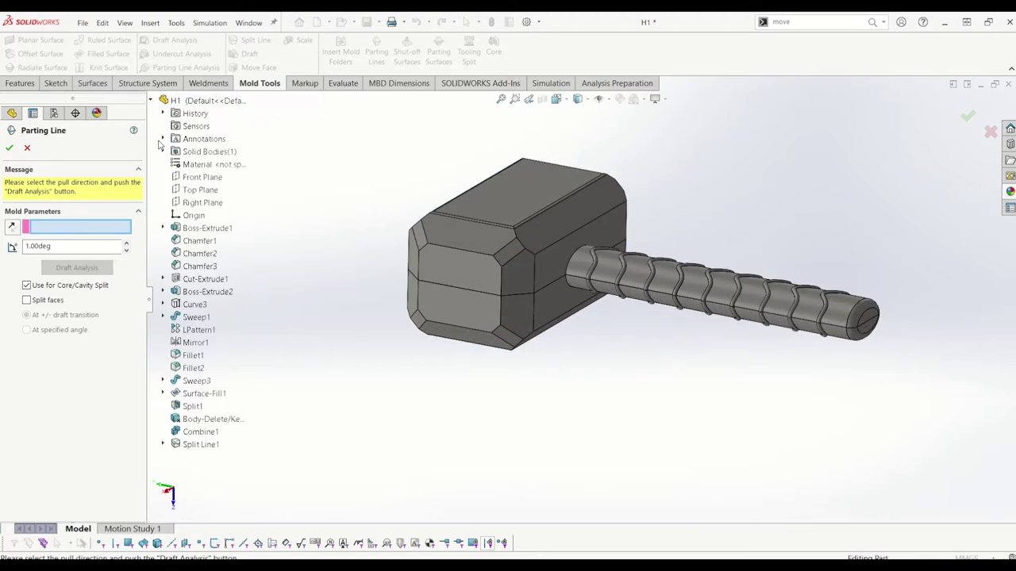
left_click(190, 179)
middle_click_drag(487, 363, 477, 305)
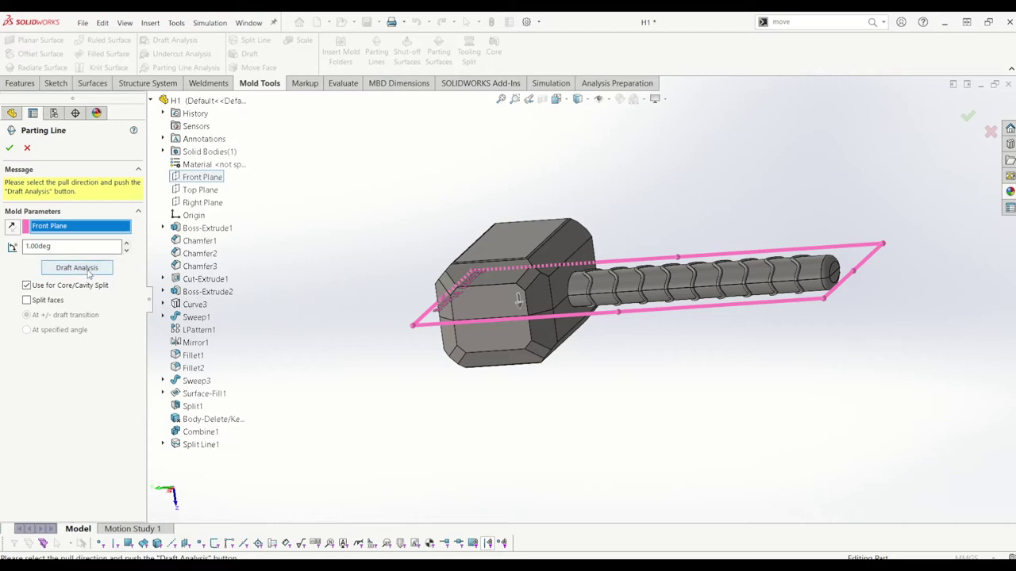
middle_click_drag(556, 353, 548, 353)
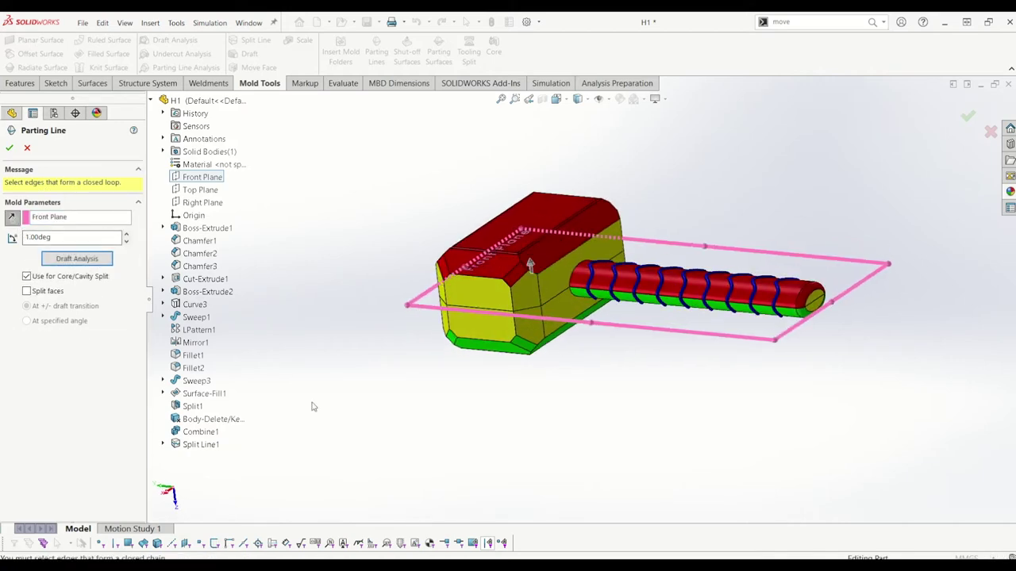
- Rerun the draft analysis with the pull direction reversed and check the draft colours on the head and handle
middle_click_drag(521, 481, 539, 382)
scroll(731, 342, "down", 2)
middle_click_drag(718, 340, 721, 285)
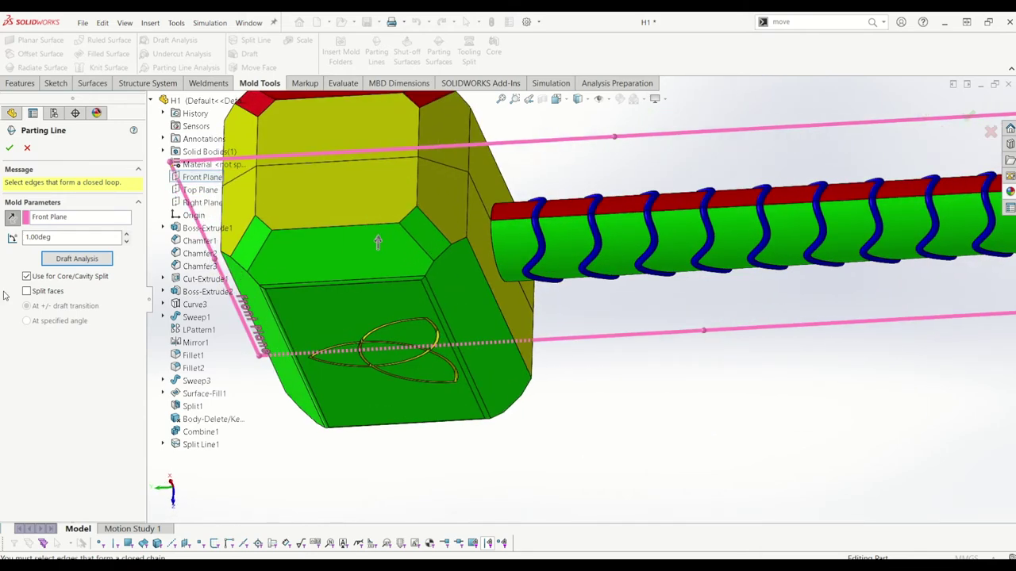
left_click(63, 261)
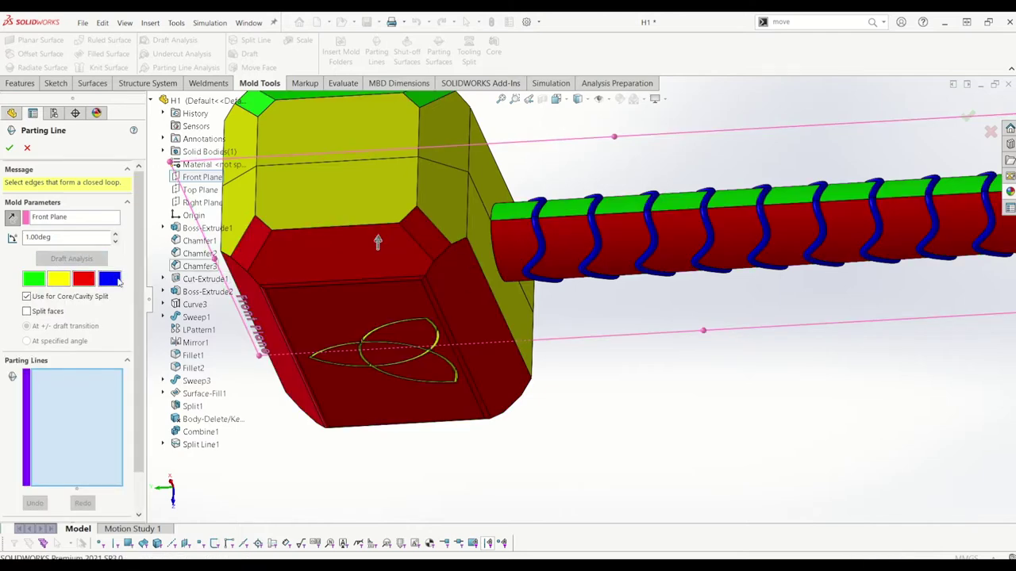
middle_click_drag(678, 290, 649, 318)
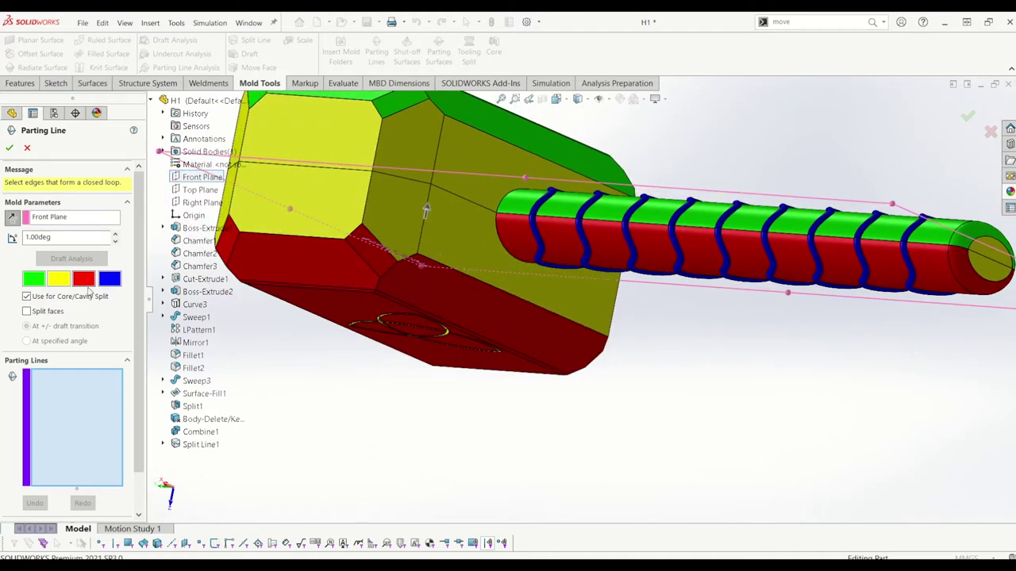
scroll(405, 216, "up", 3)
middle_click_drag(406, 216, 416, 308)
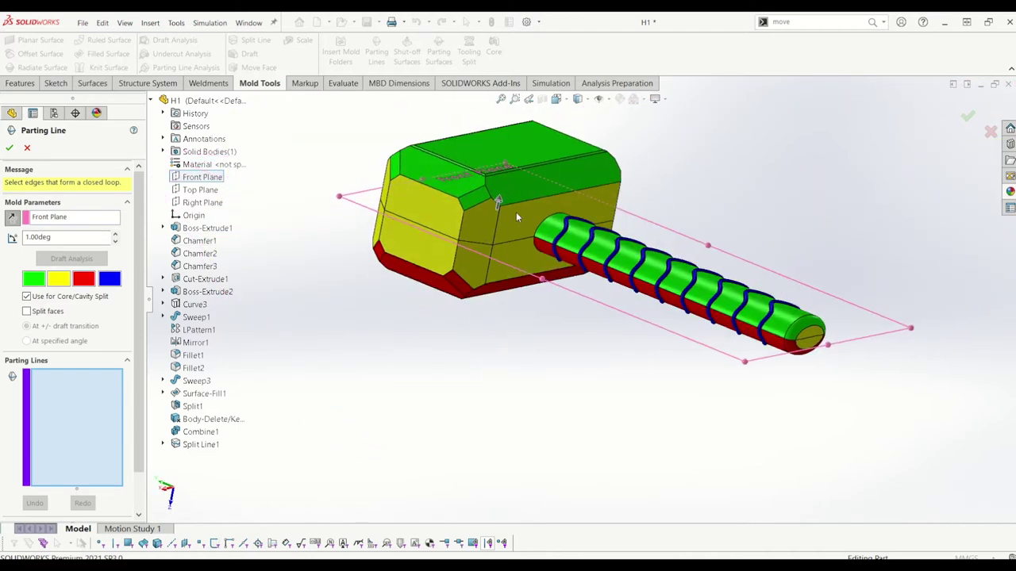
- Flip the pull direction back, rerun the draft analysis, and check the draft colours around the hammer
left_click(11, 219)
left_click(77, 259)
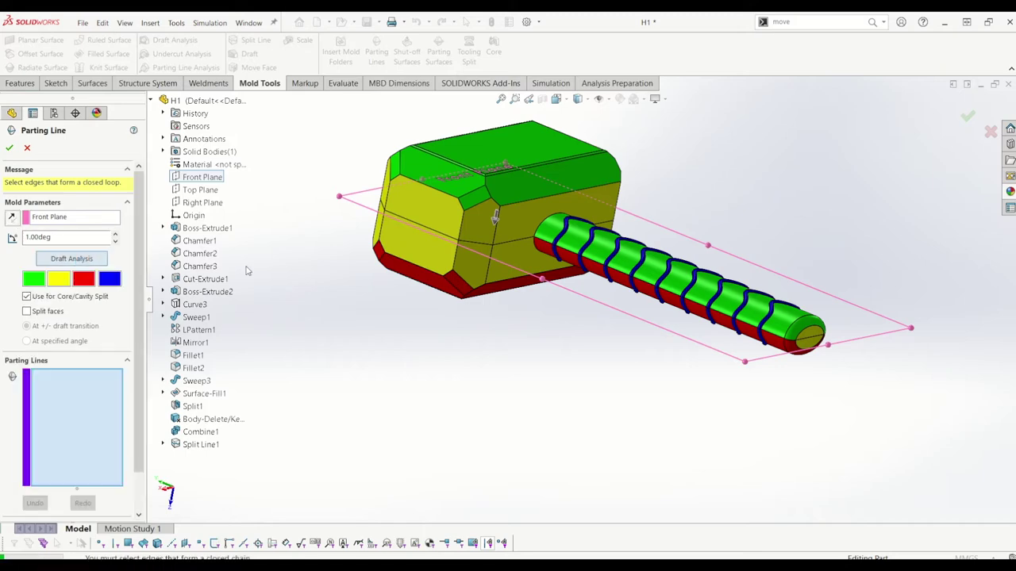
middle_click_drag(572, 238, 569, 210)
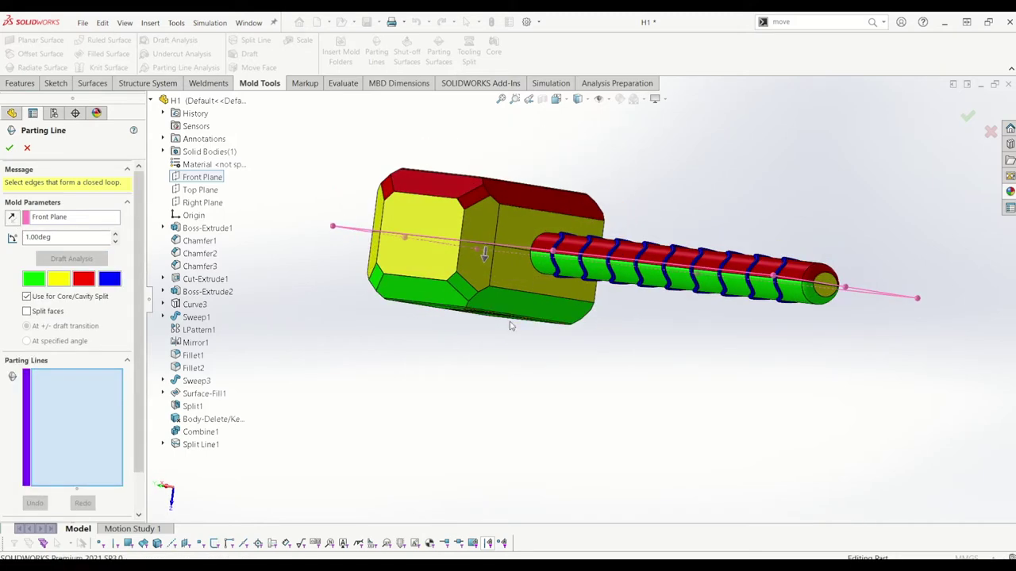
scroll(501, 316, "down", 2)
middle_click_drag(468, 248, 531, 240)
middle_click_drag(415, 207, 398, 235)
scroll(407, 225, "up", 4)
scroll(398, 235, "down", 1)
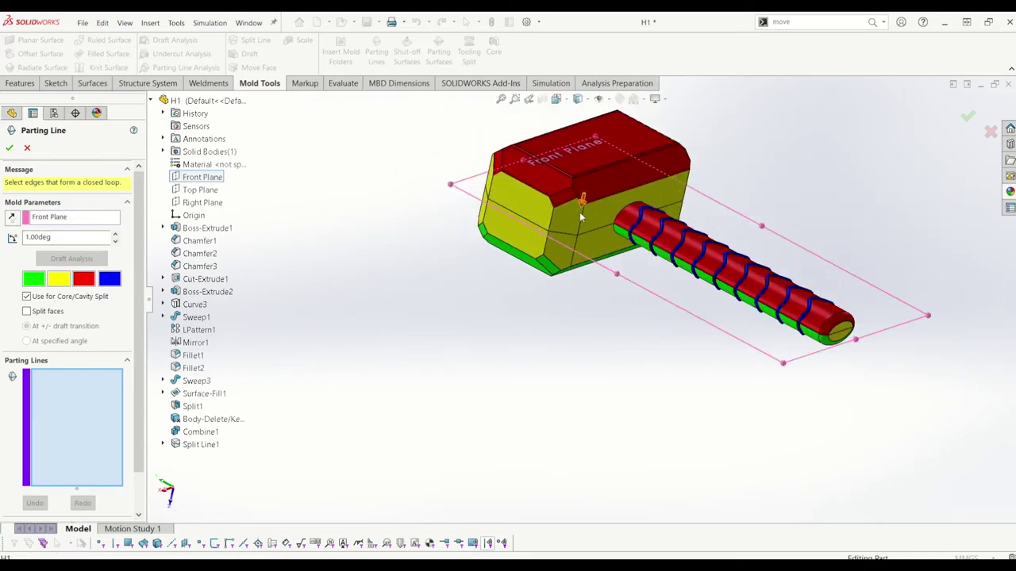
- Add the centre split edges across the head's end face, chamfered corner and side face up to the handle as parting lines
scroll(562, 264, "down", 4)
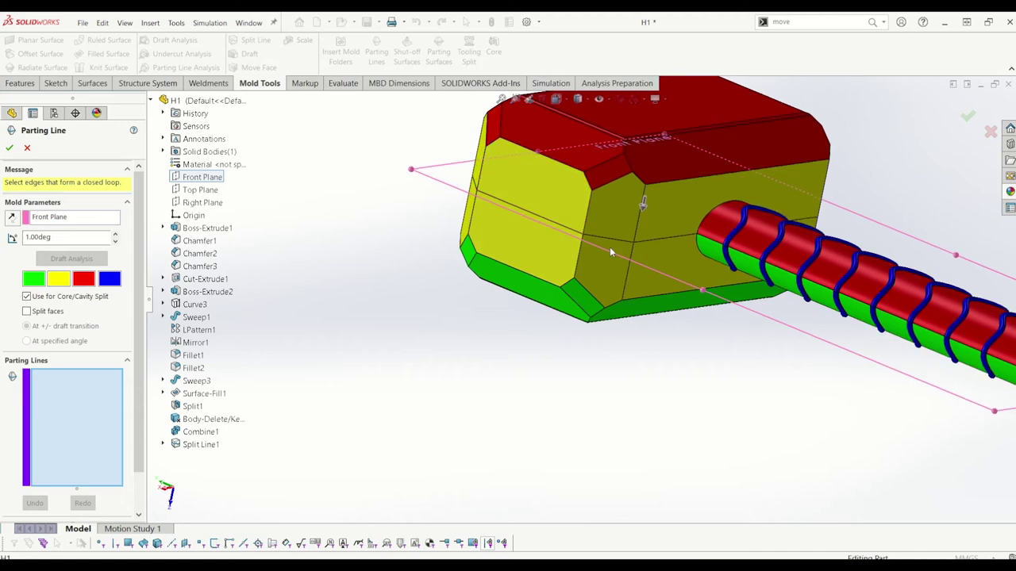
middle_click_drag(464, 244, 547, 231)
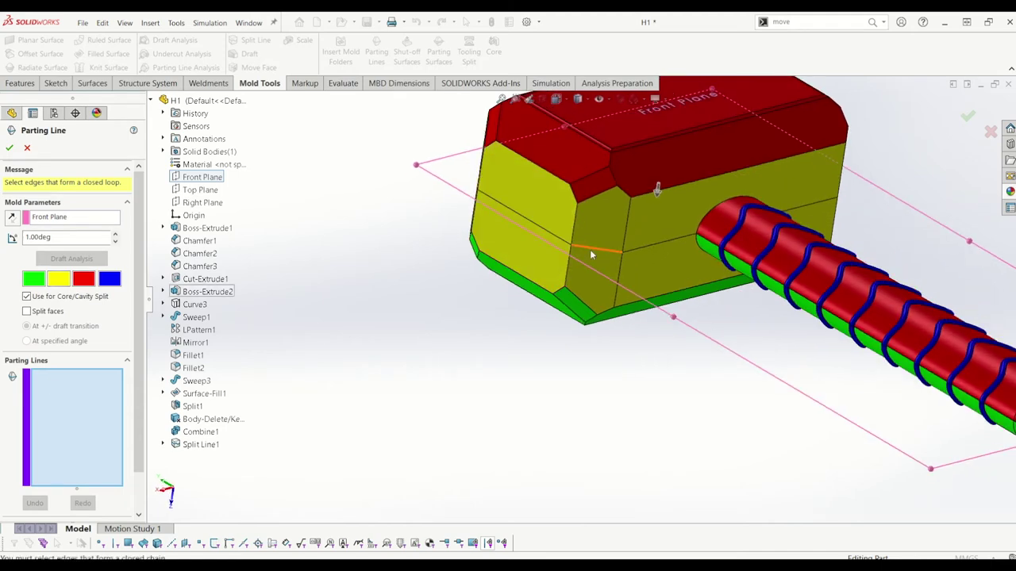
scroll(591, 253, "up", 3)
scroll(585, 299, "down", 1)
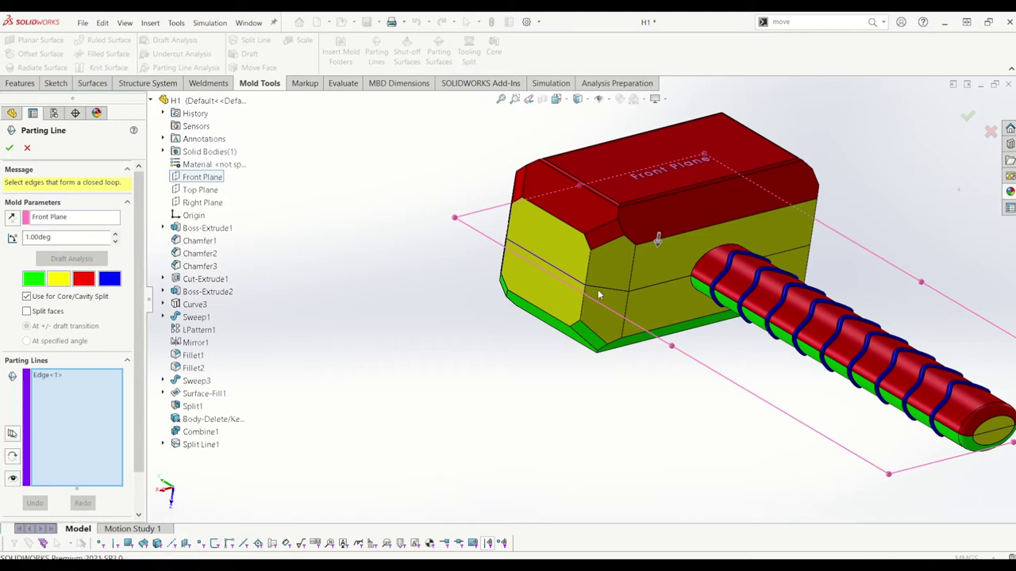
left_click(578, 284)
left_click(599, 288)
left_click(638, 292)
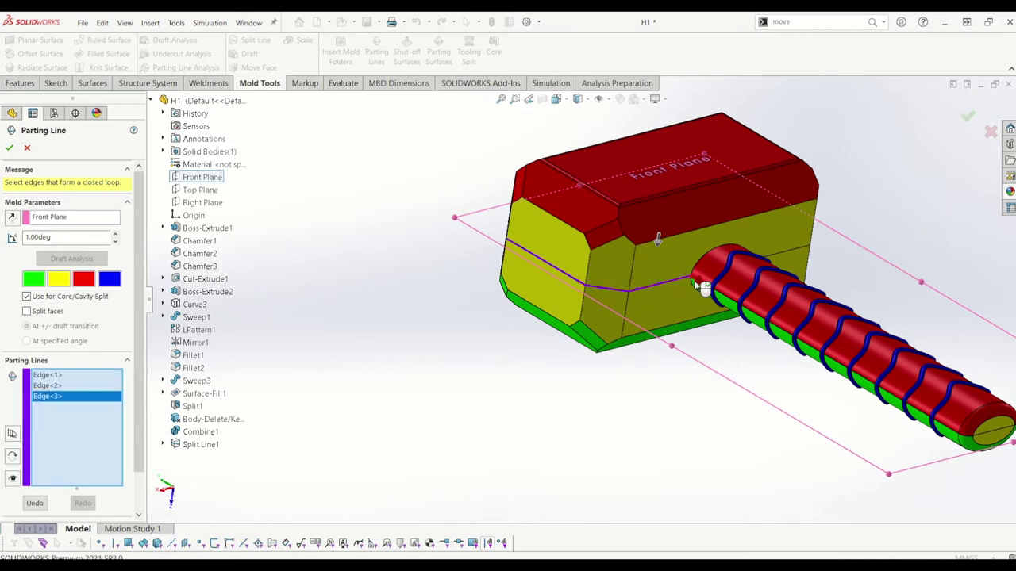
- Extend the parting line along the handle's centre split edges from the head across the fourth rib
scroll(710, 293, "down", 2)
left_click(681, 291)
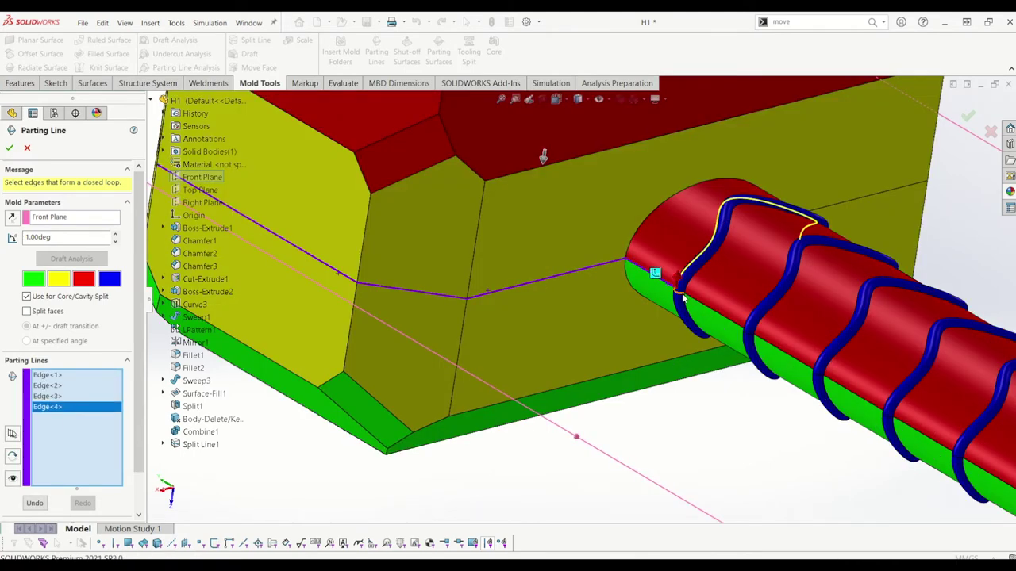
left_click(656, 274)
left_click(711, 311)
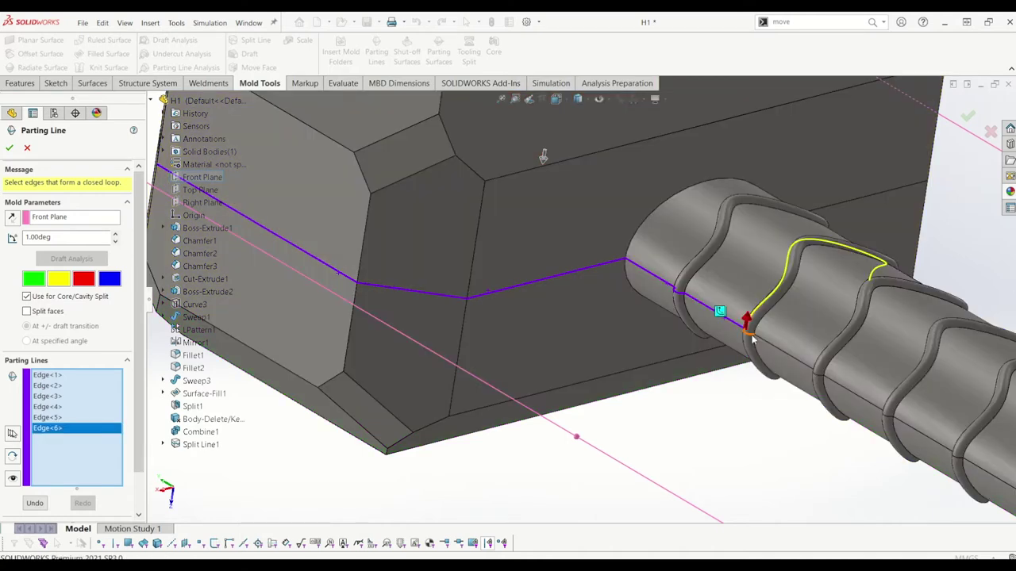
left_click(744, 325)
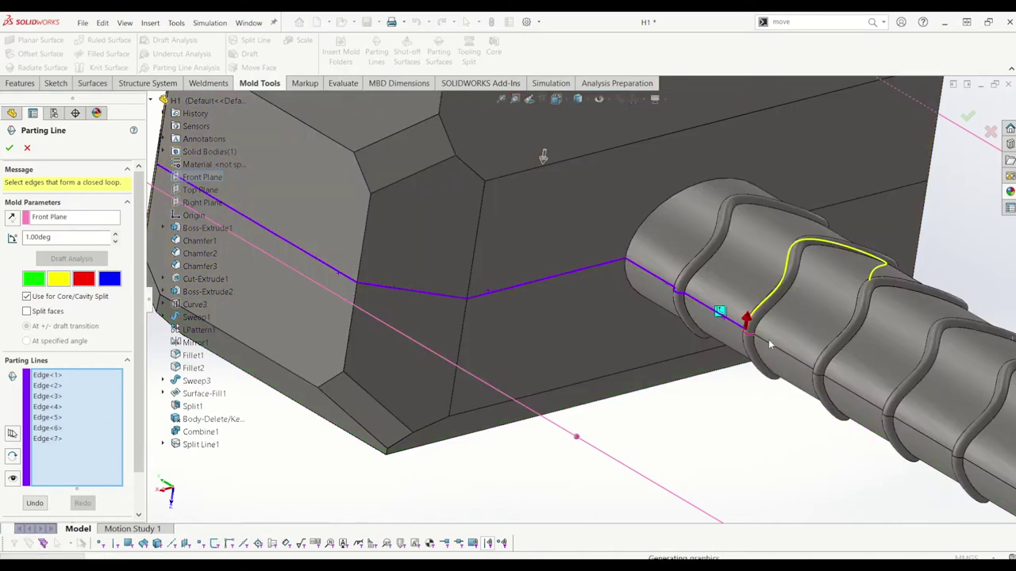
left_click(824, 380)
left_click(838, 382)
left_click(885, 411)
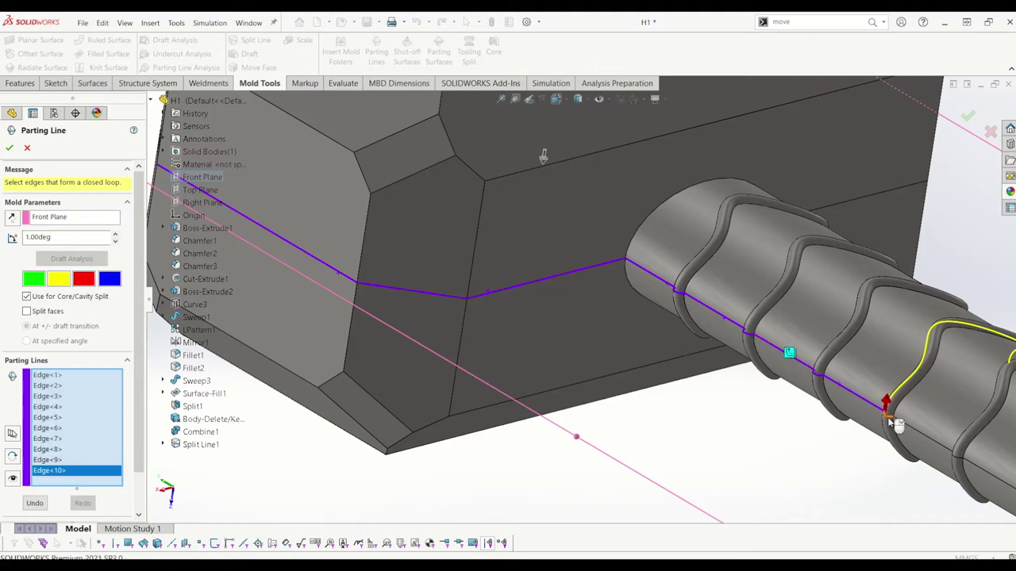
left_click(900, 424)
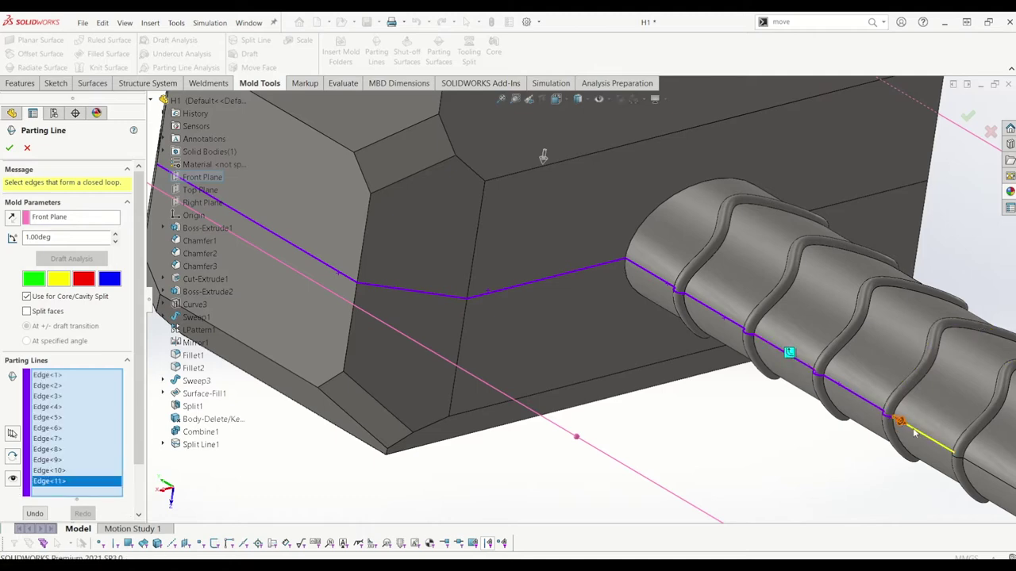
- Add the handle's centre split edges from the fourth rib across the sixth rib to the parting line
scroll(677, 377, "up", 5)
scroll(677, 377, "down", 5)
left_click(758, 328)
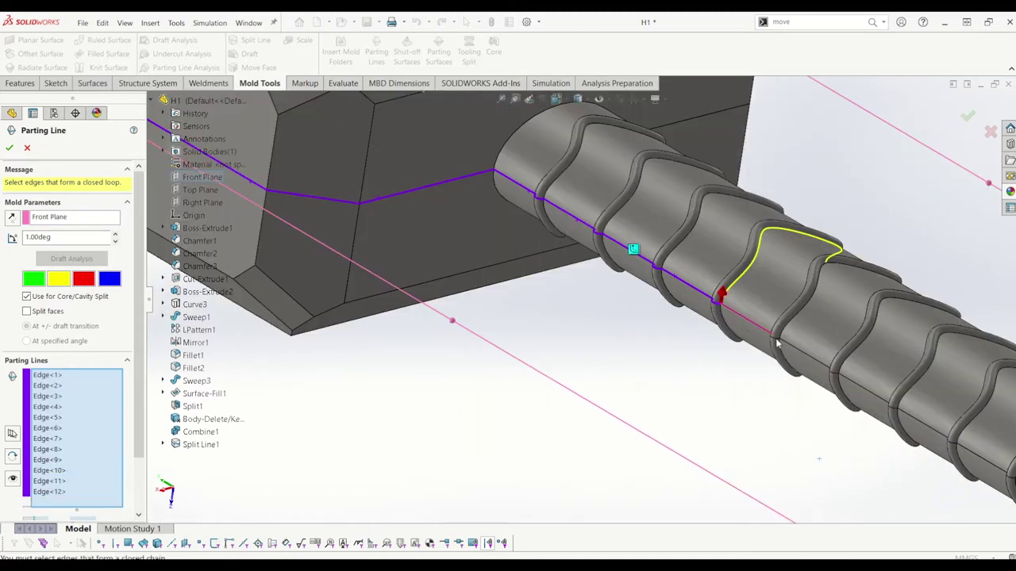
left_click(784, 344)
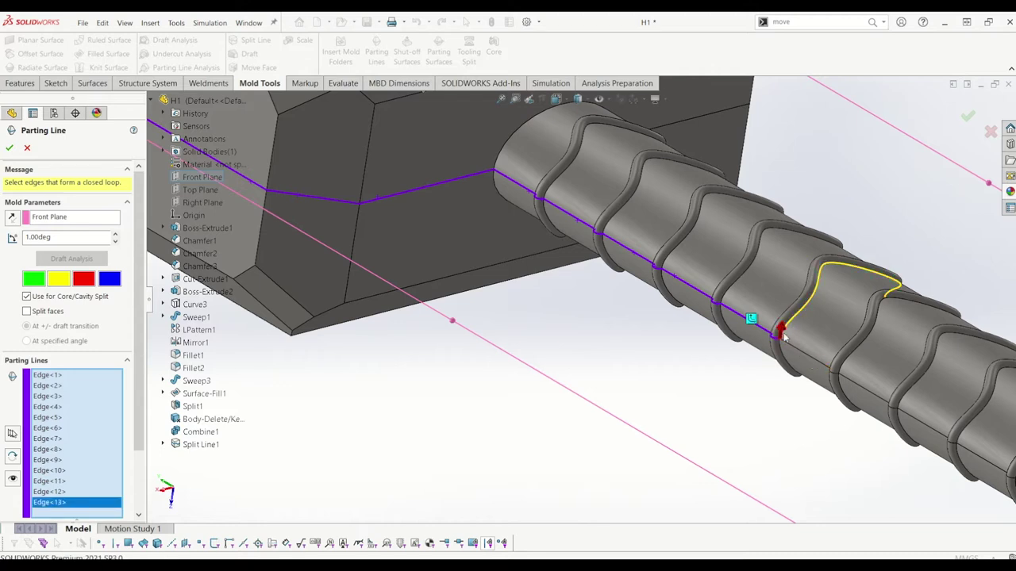
left_click(782, 333)
left_click(778, 347)
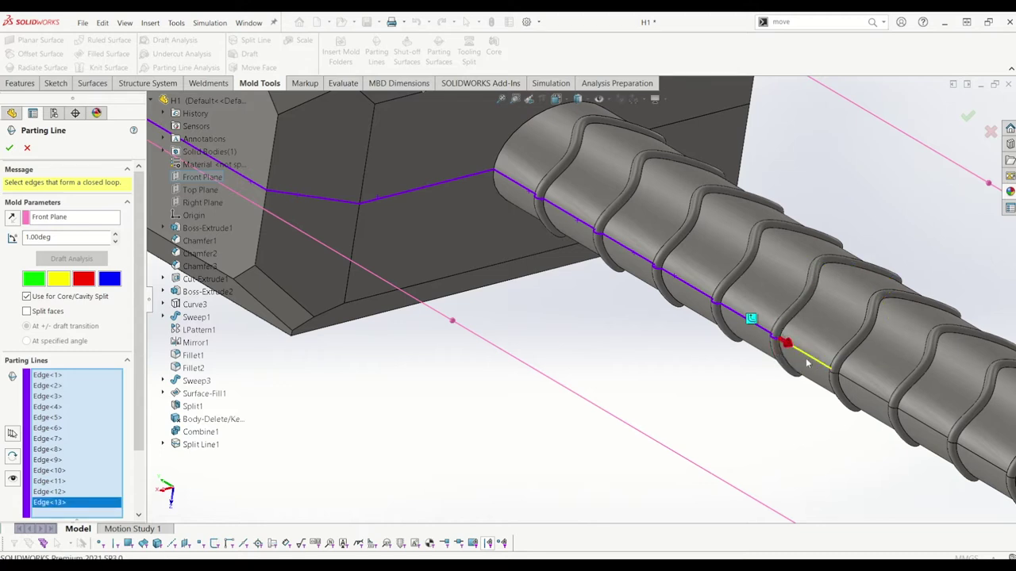
left_click(828, 371)
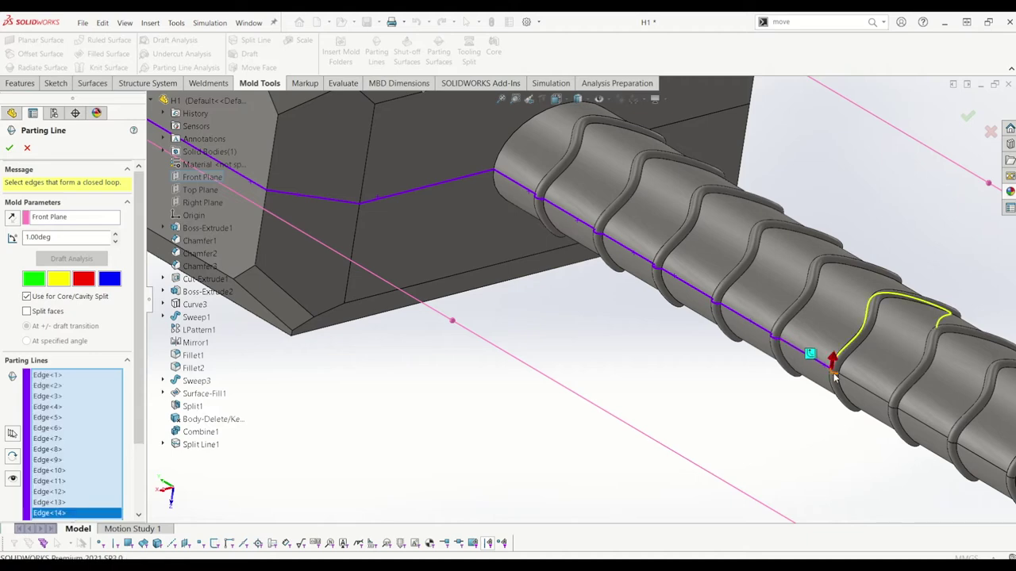
left_click(846, 379)
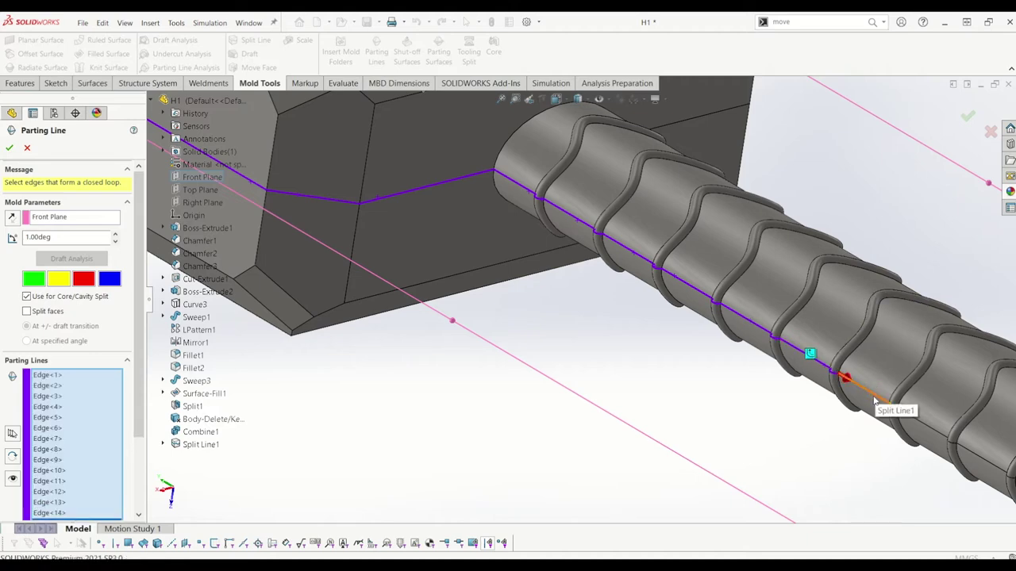
- Continue the parting line from the sixth rib to the handle's rounded end, including the skipped segment before the seventh rib
scroll(876, 399, "up", 4)
scroll(860, 399, "down", 5)
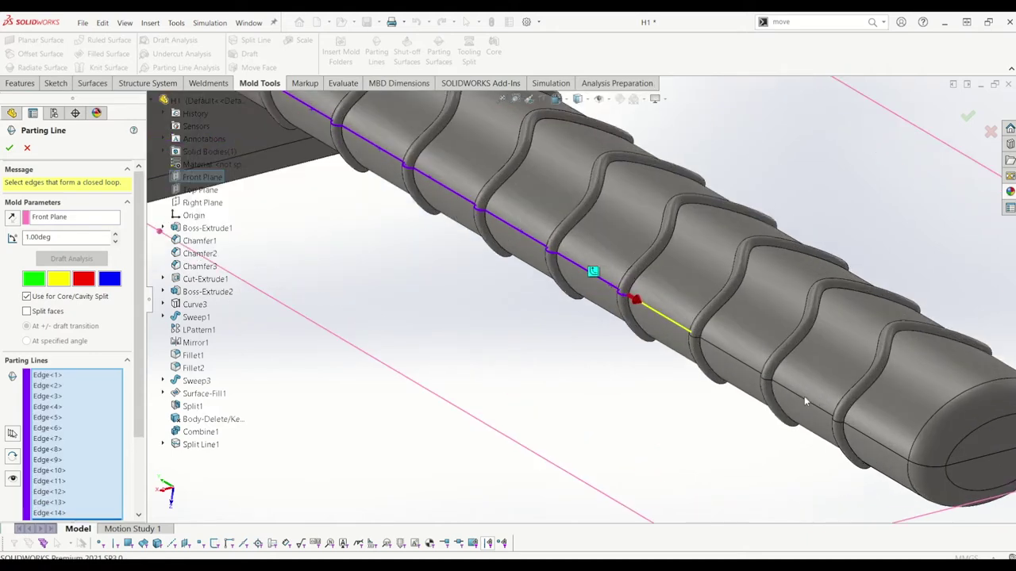
left_click(738, 362)
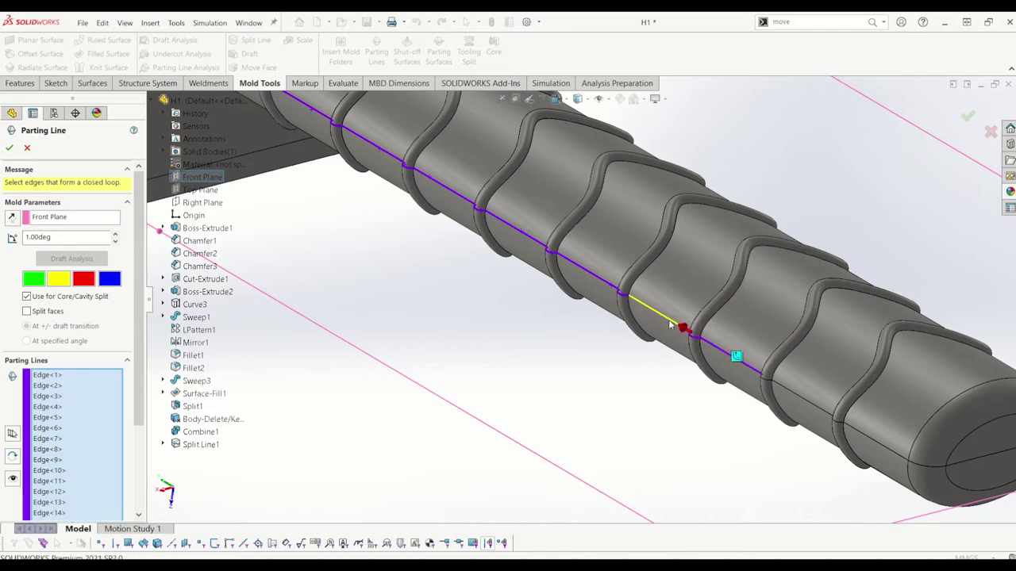
left_click(672, 322)
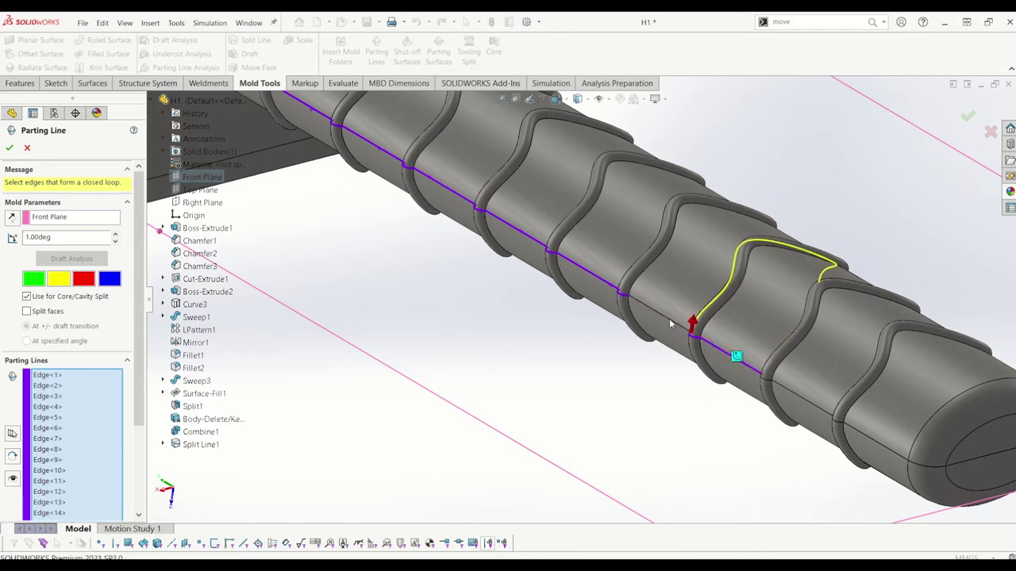
left_click(784, 390)
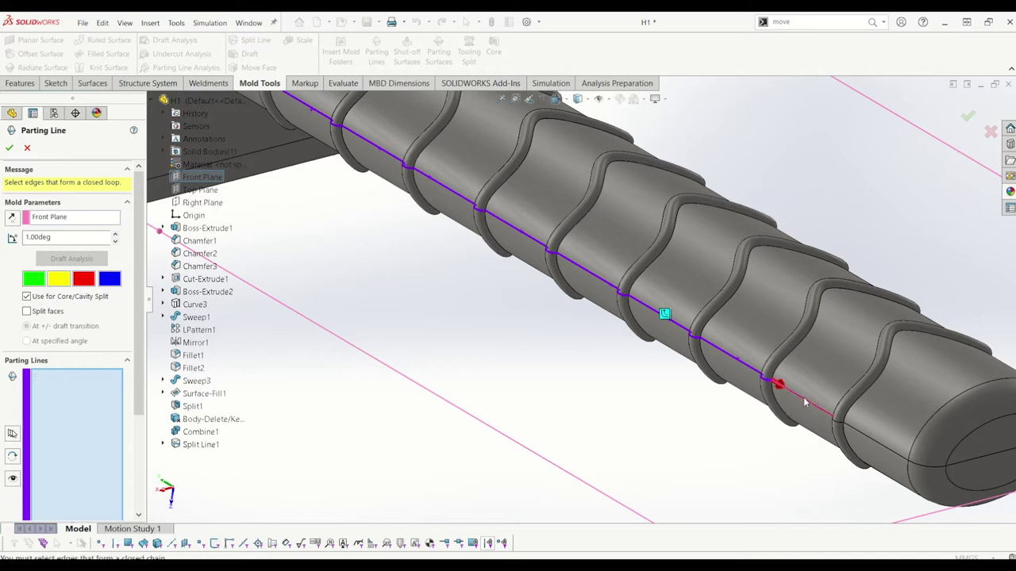
left_click(844, 427)
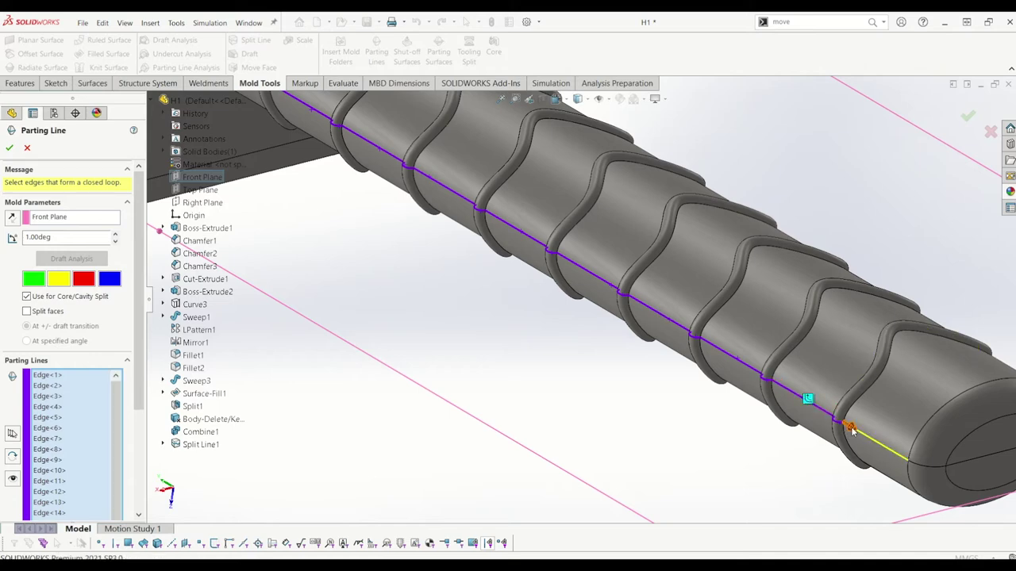
left_click(892, 454)
- Carry the parting line across the split edges of the handle's end face and its rounded rim
left_click(955, 468)
scroll(921, 421, "up", 4)
middle_click_drag(922, 420, 827, 388)
left_click(820, 385)
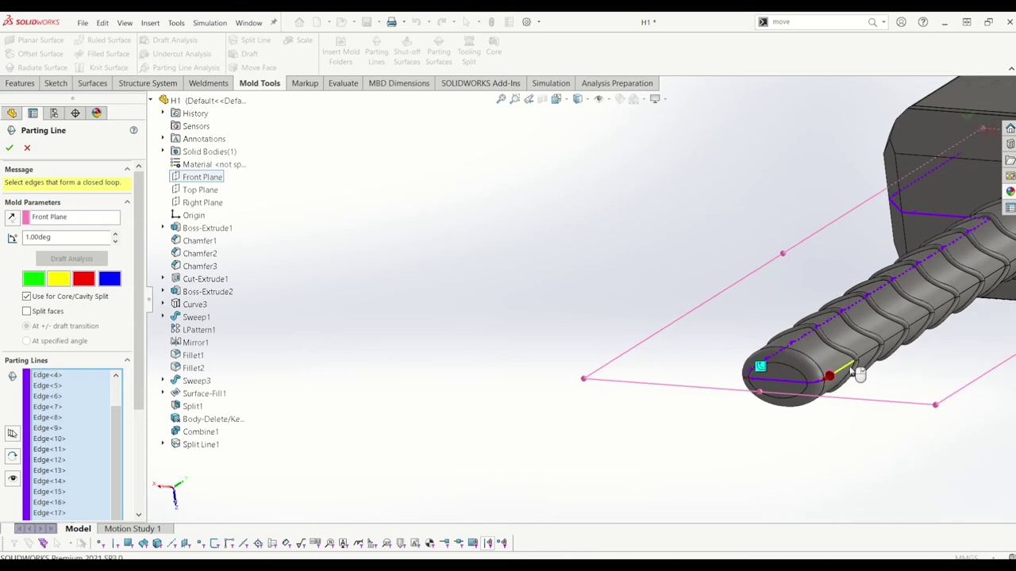
- Extend the parting line along the handle's opposite centre split edges from the rounded end across the third rib
left_click(853, 370)
scroll(857, 365, "down", 5)
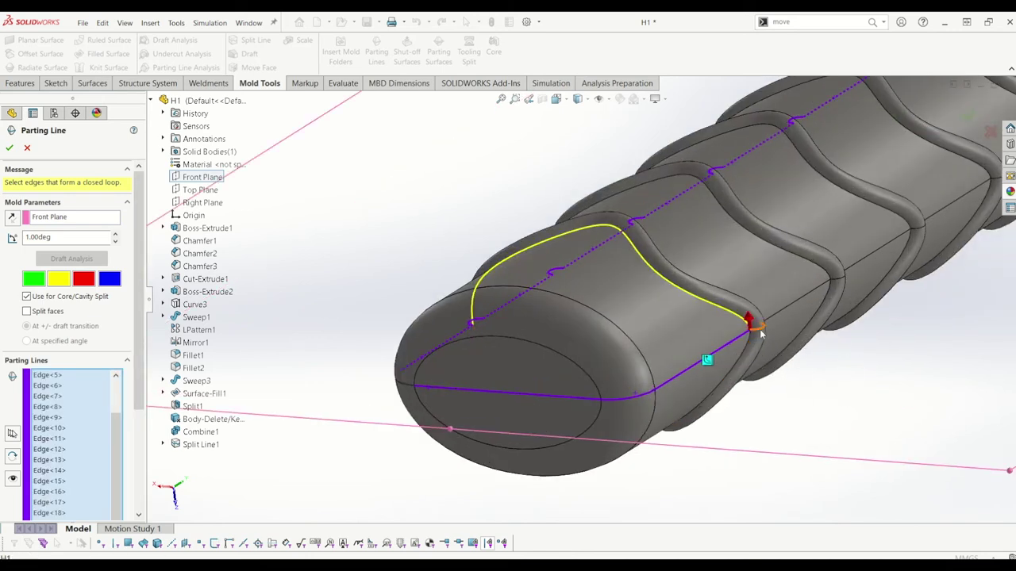
left_click(760, 331)
left_click(778, 310)
left_click(836, 280)
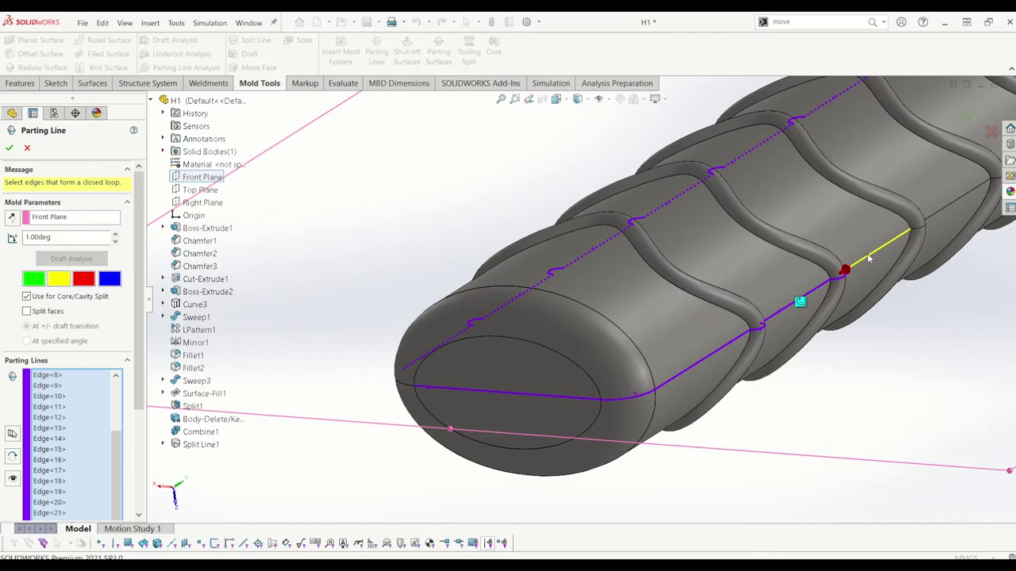
left_click(869, 258)
left_click(920, 232)
scroll(913, 238, "up", 5)
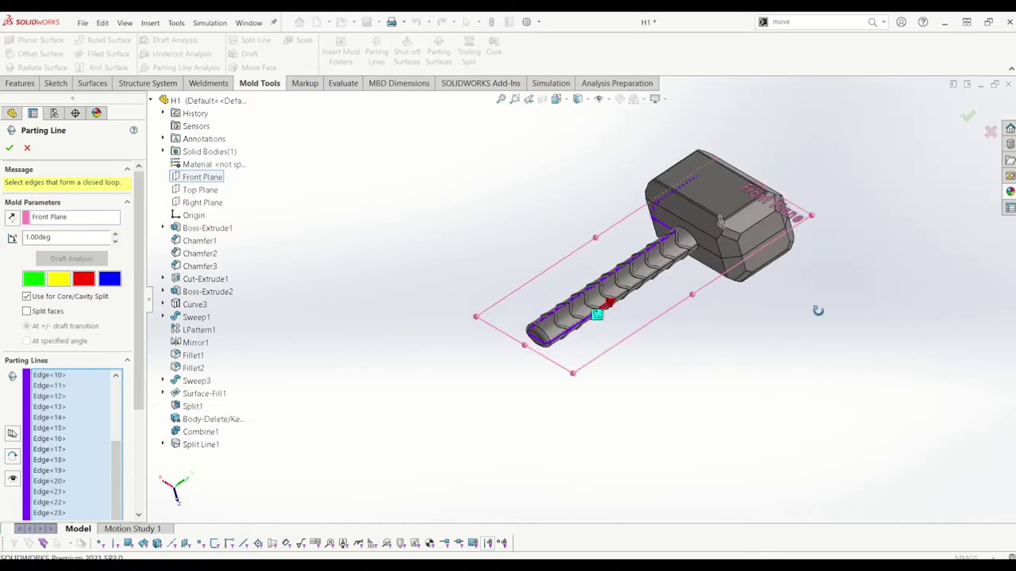
- Add the handle's centre split edges from the third rib to the sixth rib, counted from the rounded end, to the parting line
scroll(556, 317, "down", 5)
scroll(852, 151, "up", 4)
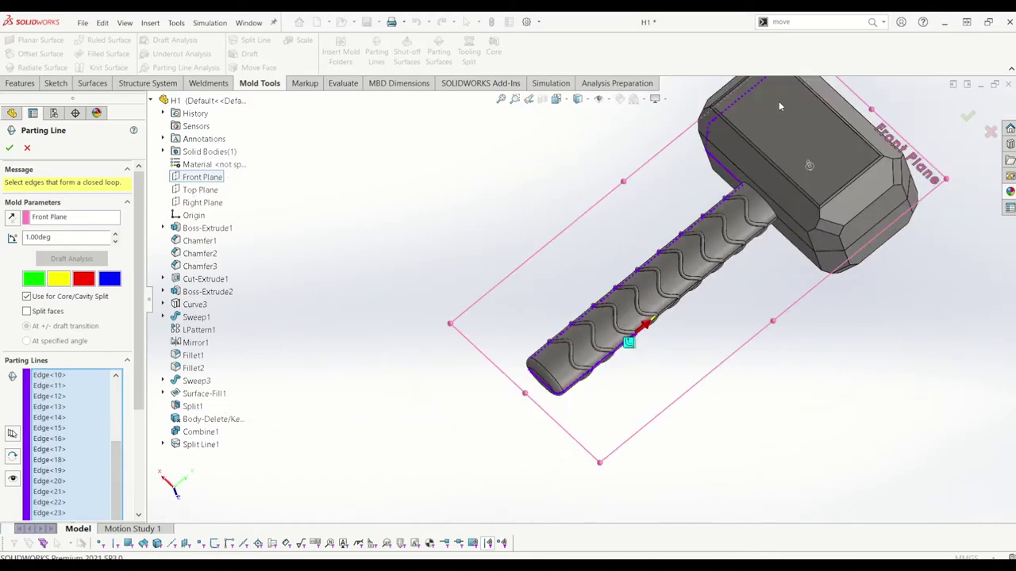
scroll(683, 333, "down", 3)
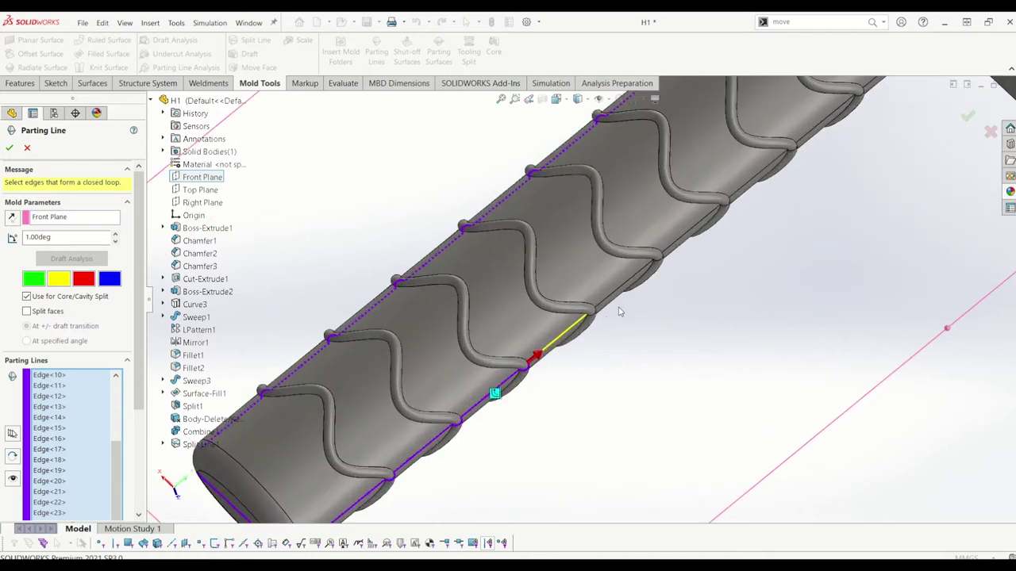
left_click(566, 334)
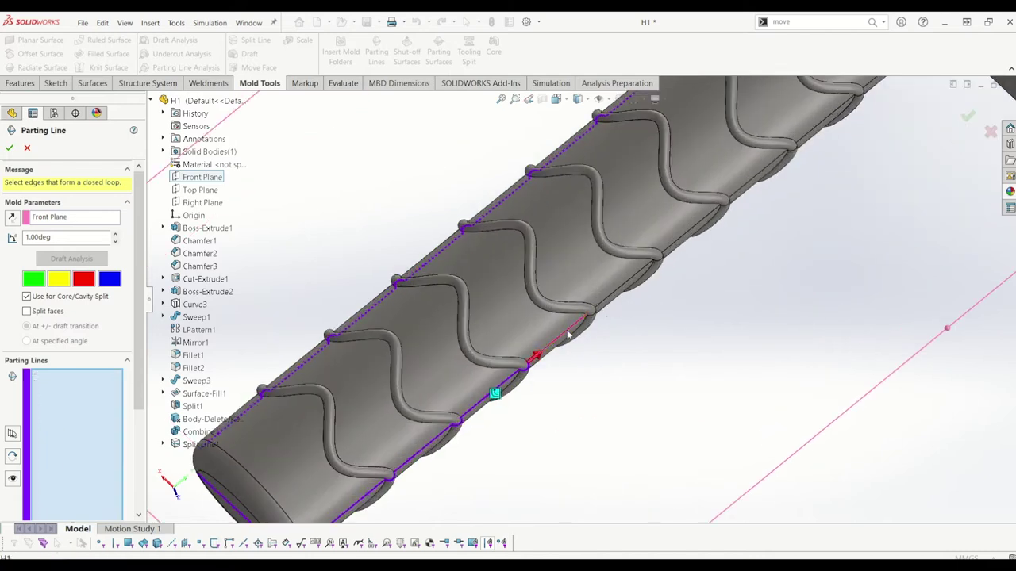
left_click(623, 292)
left_click(664, 262)
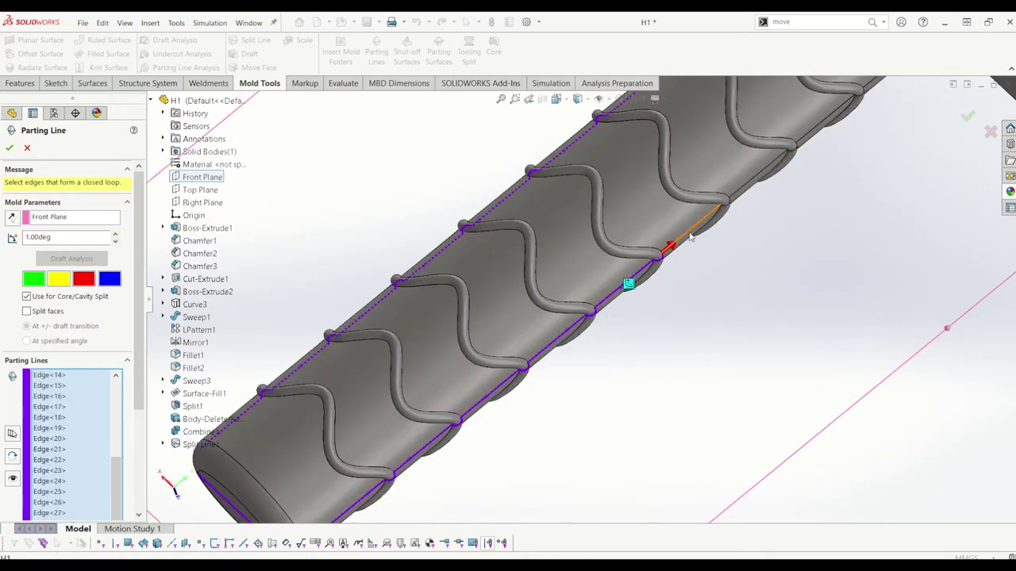
left_click(691, 236)
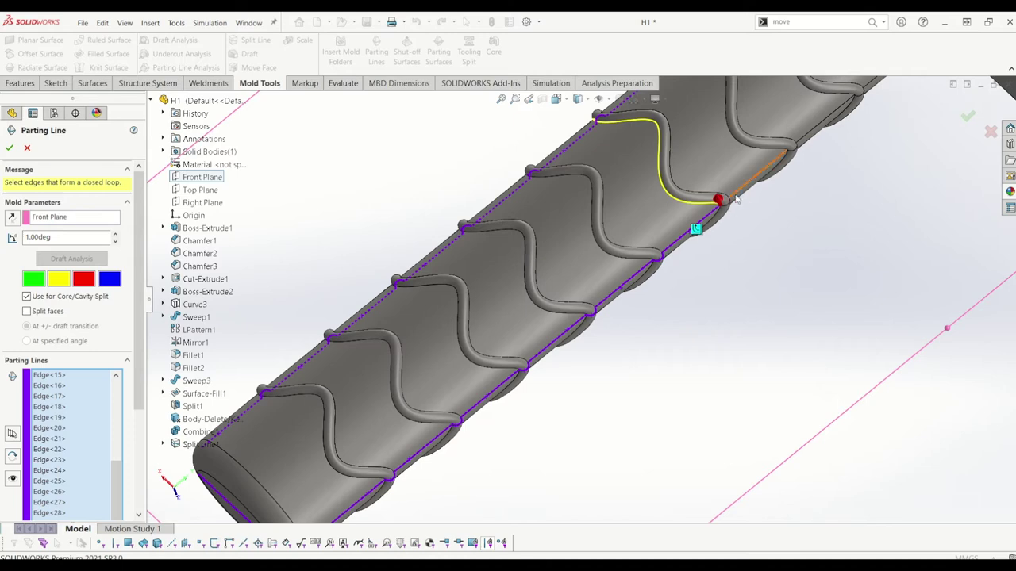
- Continue the parting line over the sixth rib and along the split edges to the last rib before the head
left_click(736, 198)
left_click(765, 169)
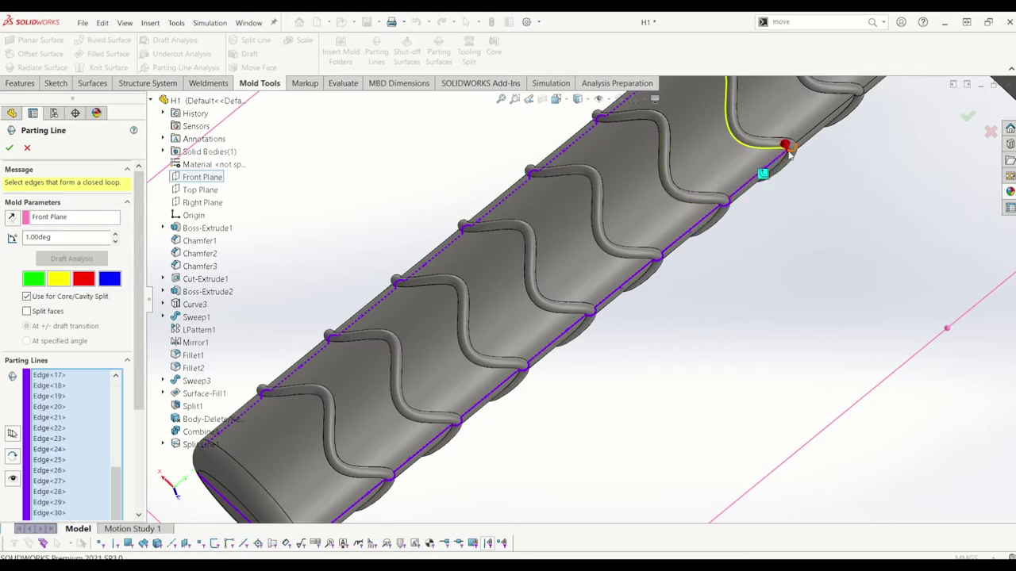
left_click(791, 154)
scroll(782, 163, "up", 3)
scroll(739, 191, "down", 2)
left_click(708, 211)
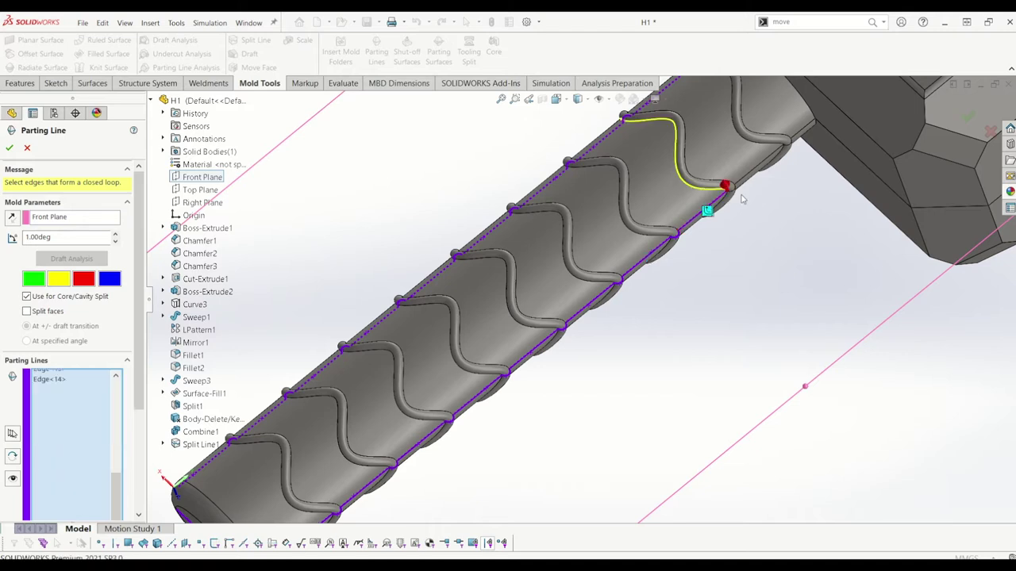
left_click(761, 173)
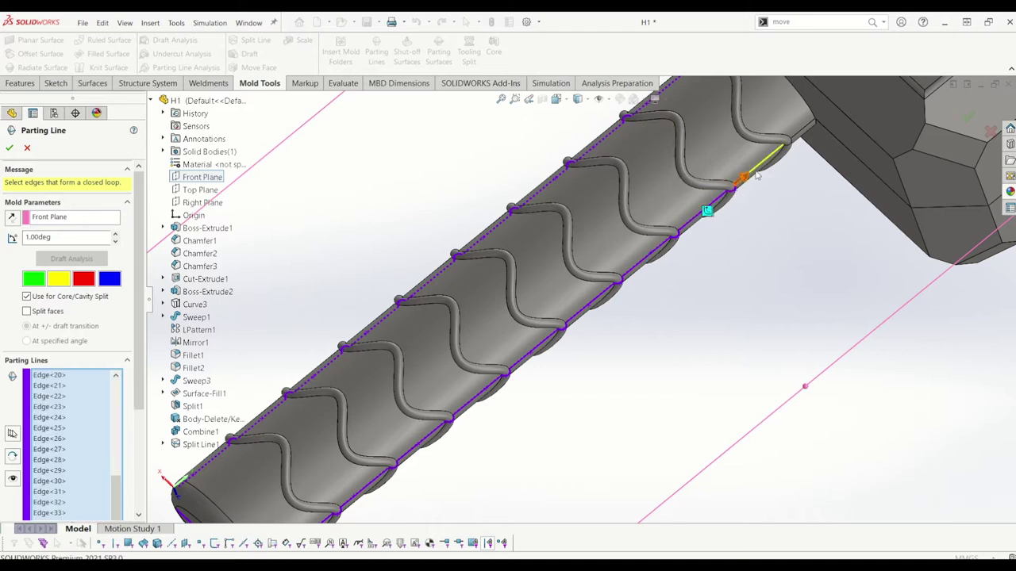
- Carry the parting line over the last rib onto the head, along its underside, the adjoining chamfer and the end face's centre edge
left_click(796, 146)
left_click(801, 137)
left_click(831, 132)
left_click(911, 205)
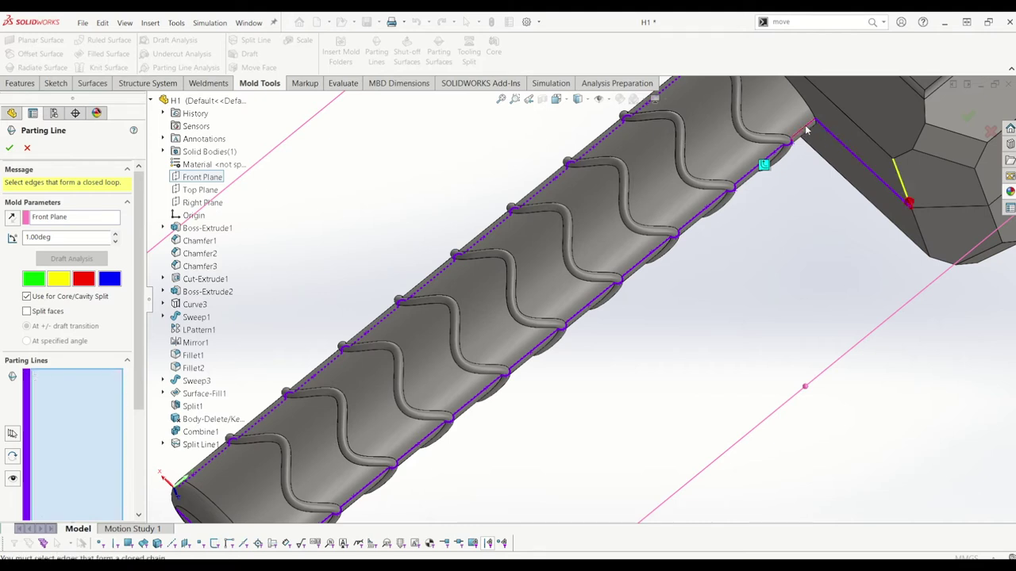
left_click(924, 207)
scroll(857, 232, "up", 3)
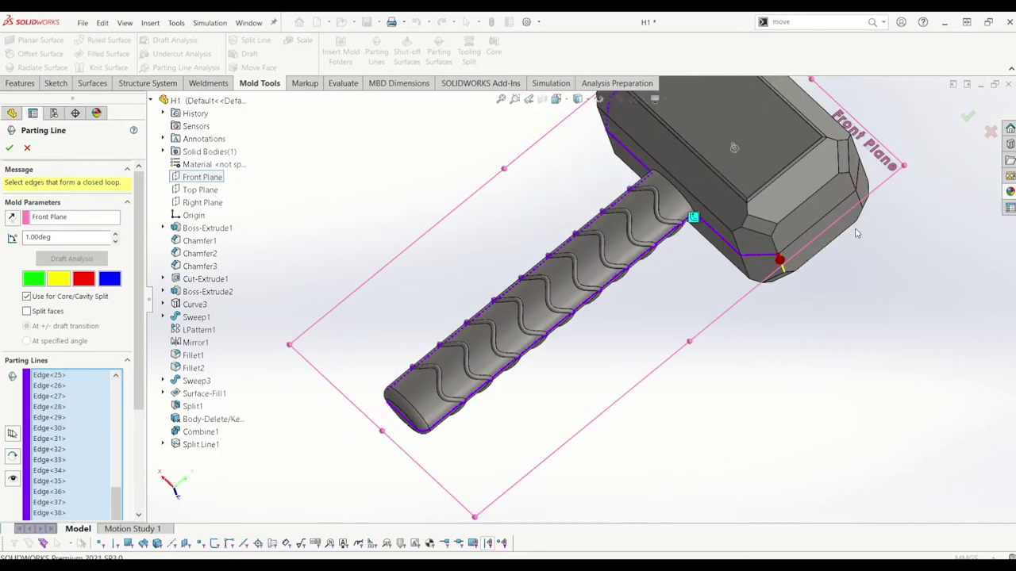
left_click(804, 238)
- Continue the parting line across the head's remaining chamfers and the face opposite the handle, and create the feature
middle_click_drag(734, 147, 743, 138)
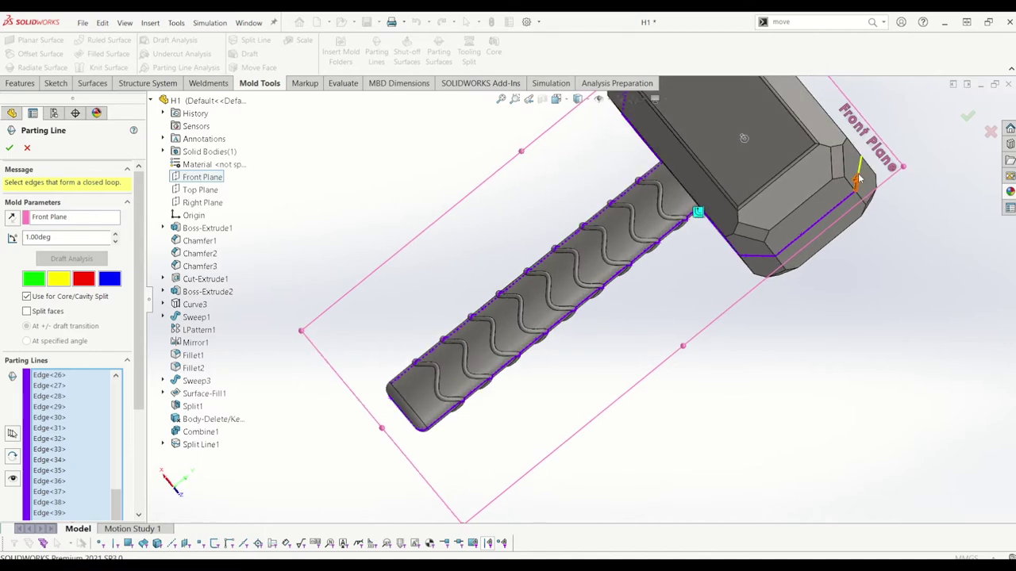
left_click(861, 170)
middle_click_drag(861, 170, 872, 149)
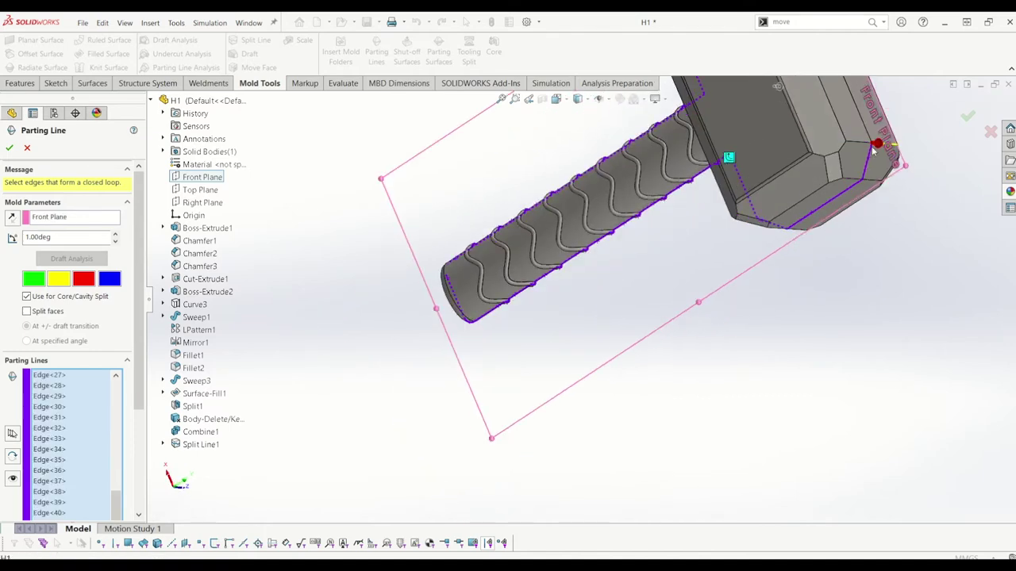
scroll(841, 188, "up", 5)
scroll(647, 184, "down", 4)
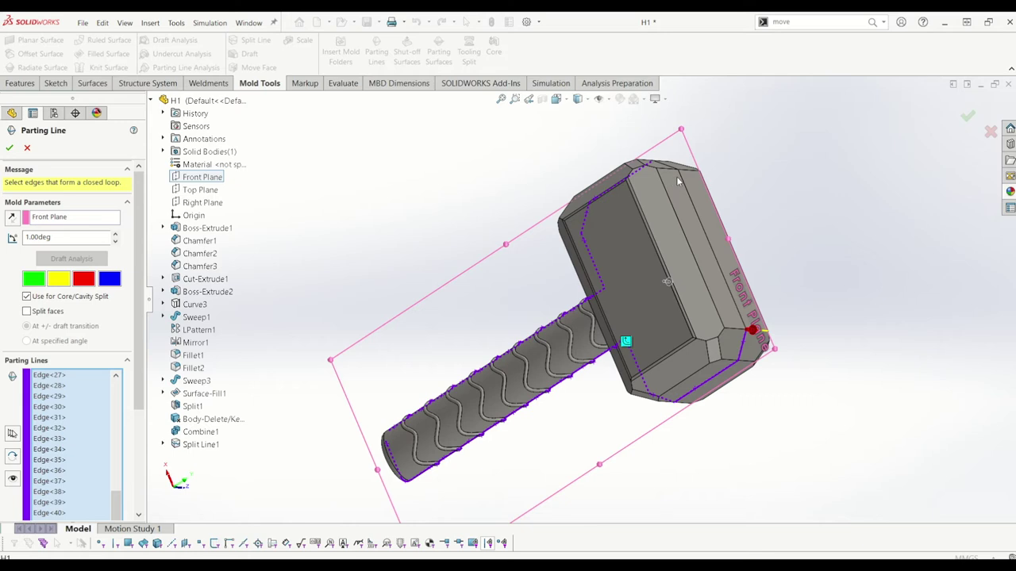
left_click(680, 178)
scroll(682, 191, "down", 5)
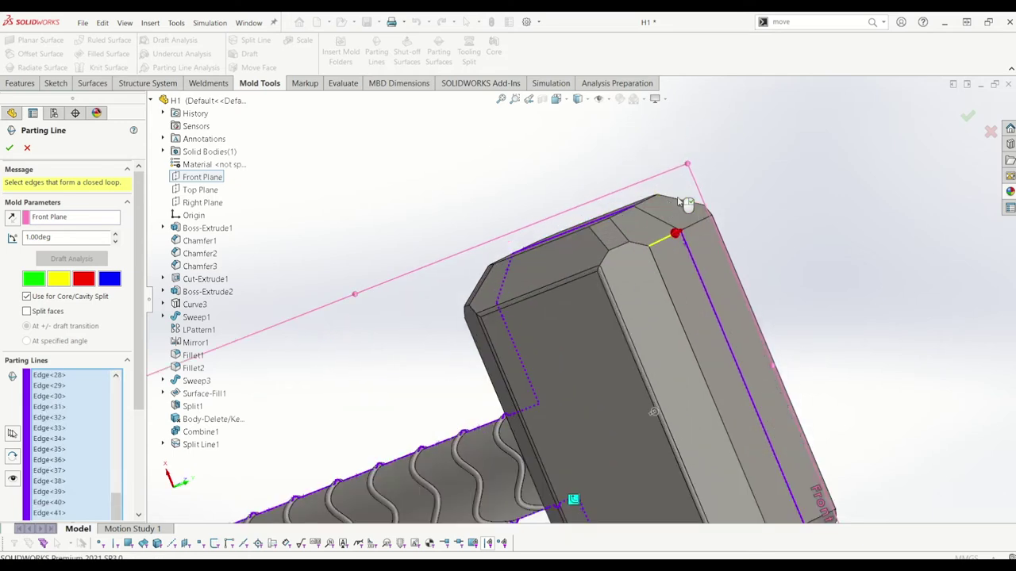
left_click(670, 228)
scroll(609, 322, "up", 8)
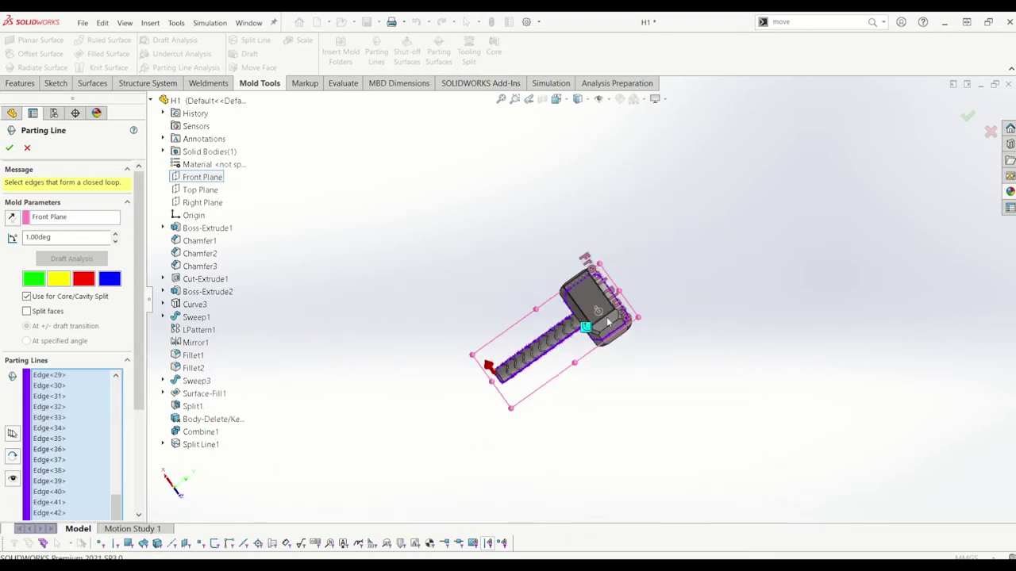
middle_click_drag(265, 360, 4, 230)
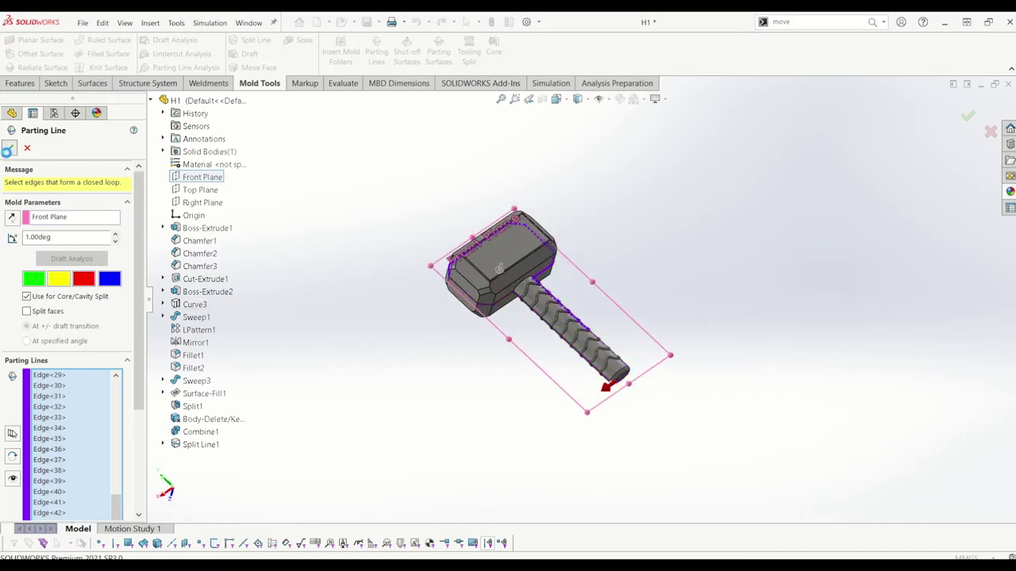
left_click(8, 150)
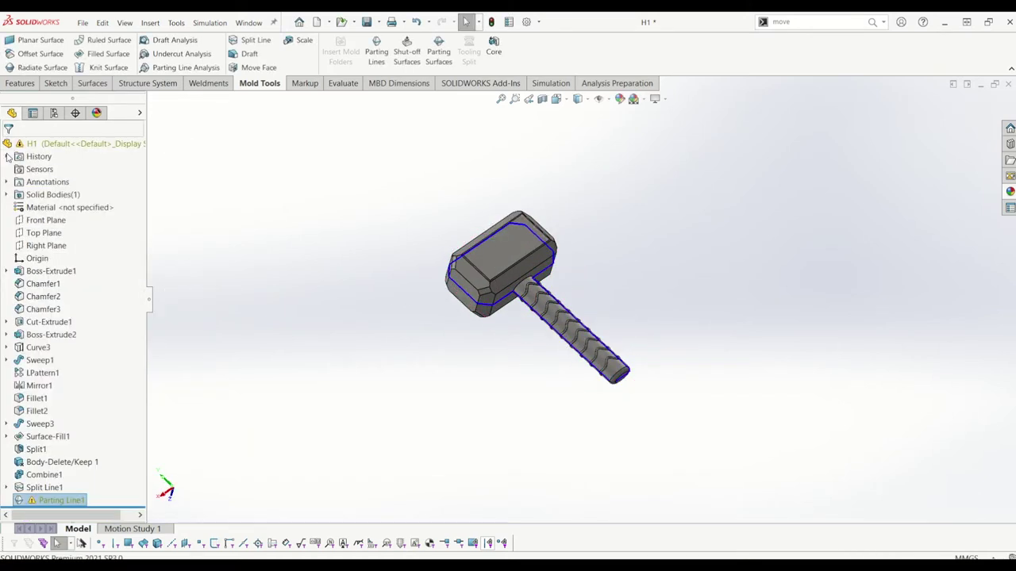
- Edit Parting Line1 to add the missing rounded rim edge at the handle's end and close the loop
scroll(515, 253, "down", 3)
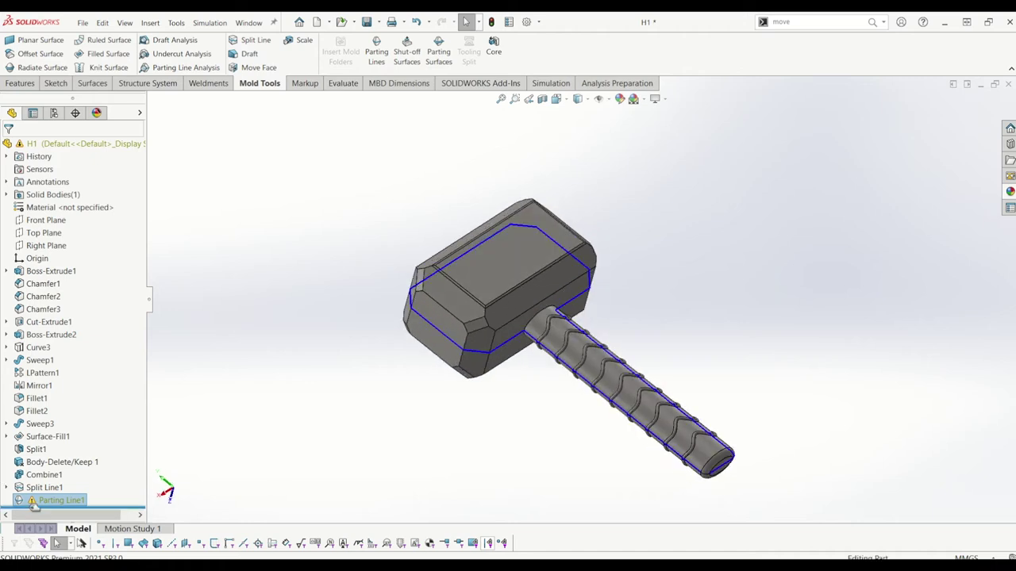
mouse_move(31, 505)
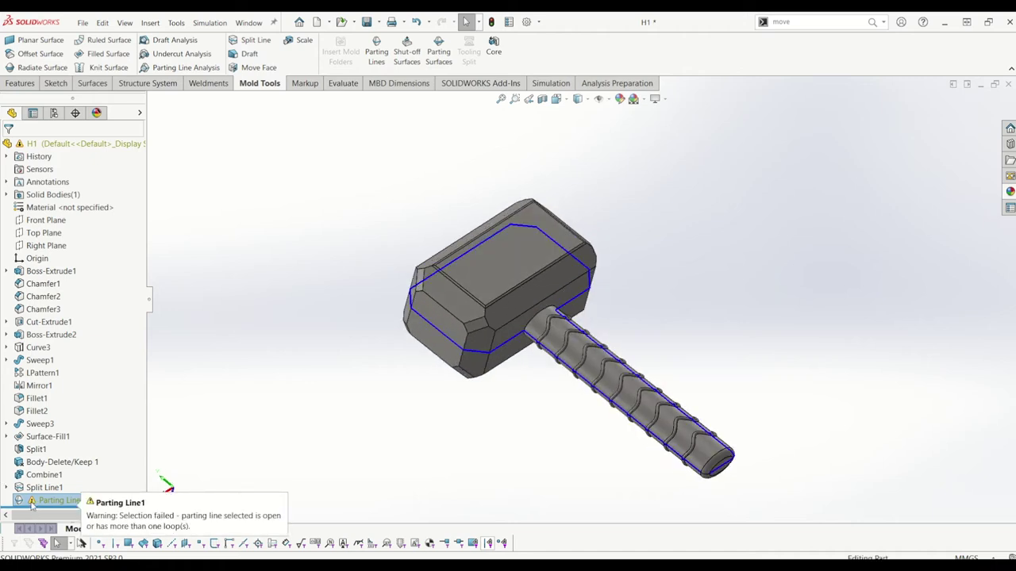
right_click(31, 501)
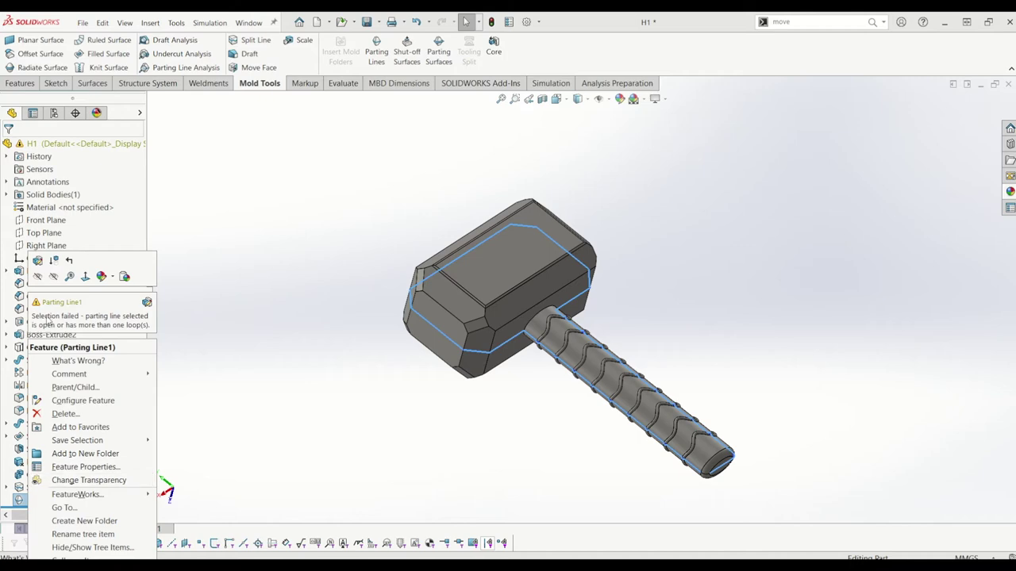
left_click(36, 262)
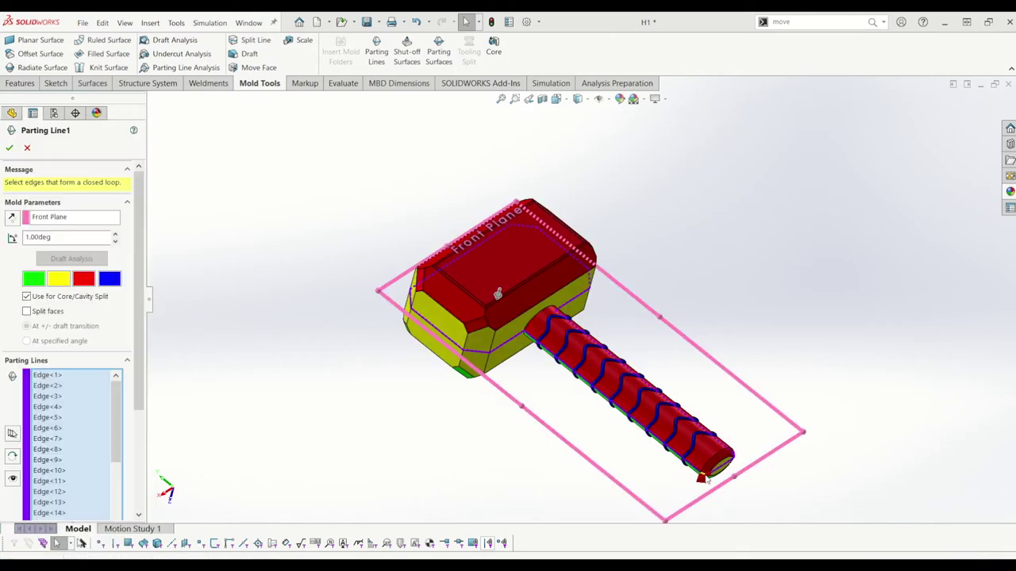
scroll(698, 464, "down", 6)
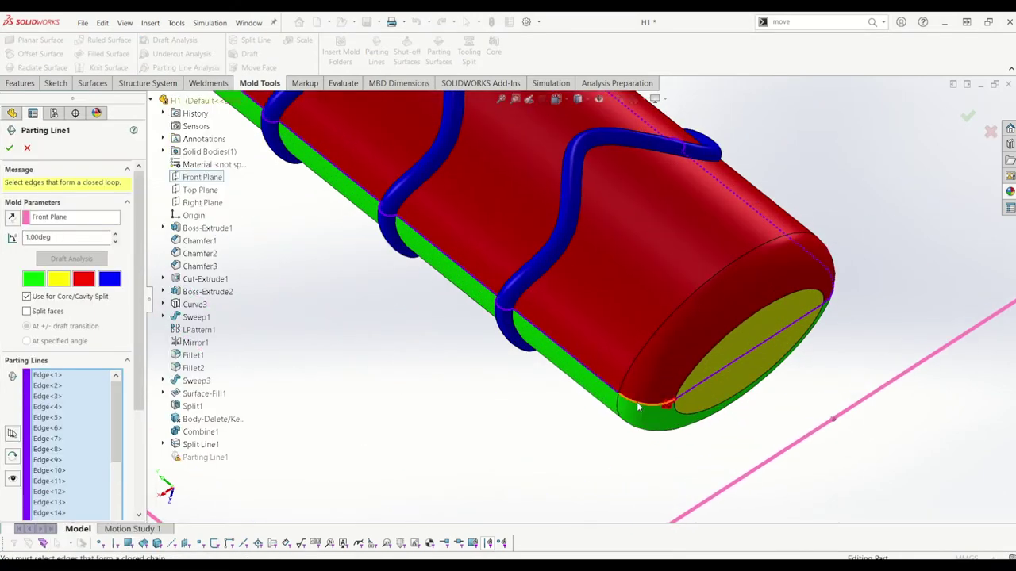
left_click(632, 417)
scroll(631, 417, "up", 8)
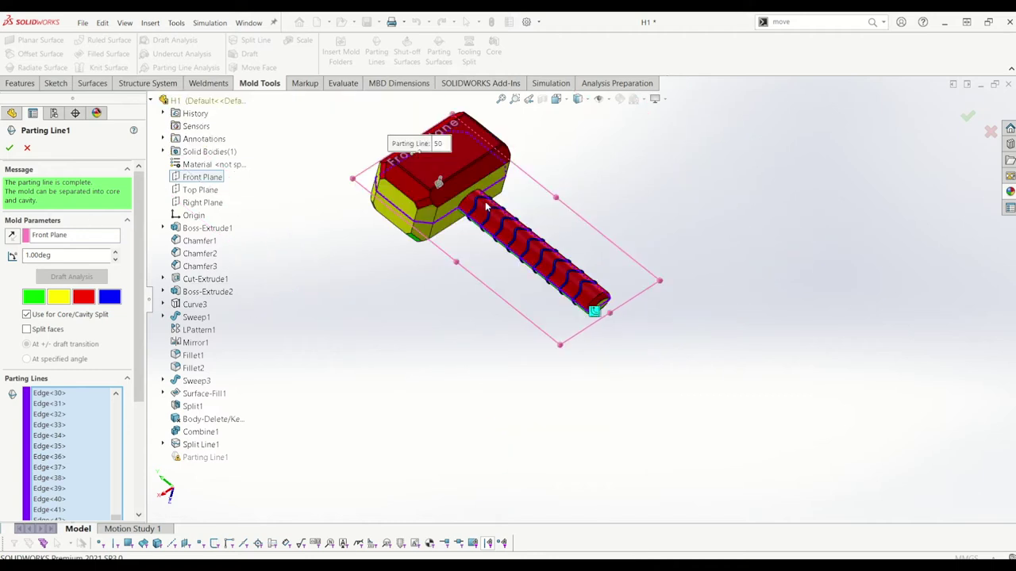
left_click(9, 149)
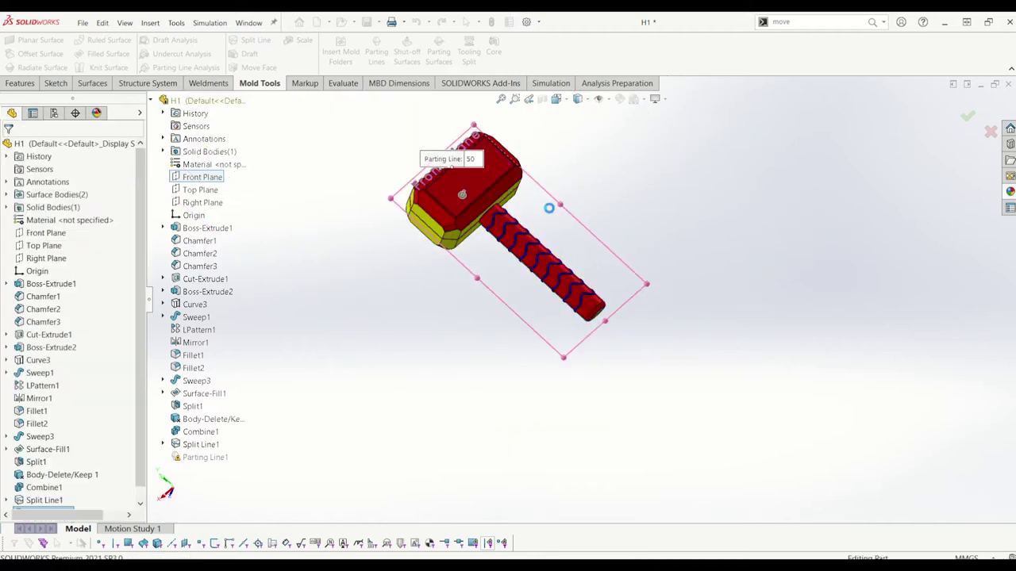
middle_click_drag(619, 168, 487, 283)
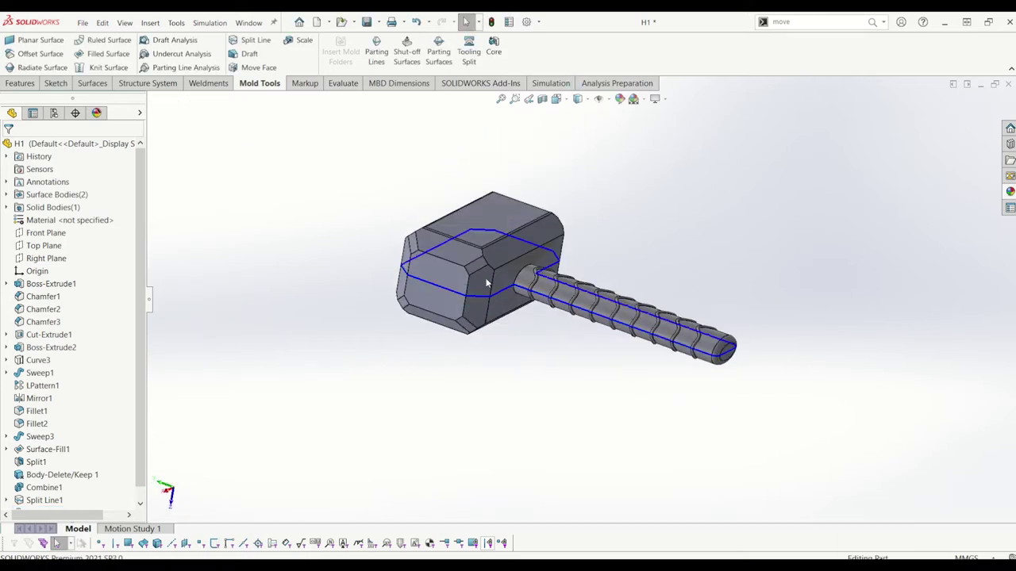
- Expand the Surface Bodies folder and hide the core surface bodies
left_click(56, 196)
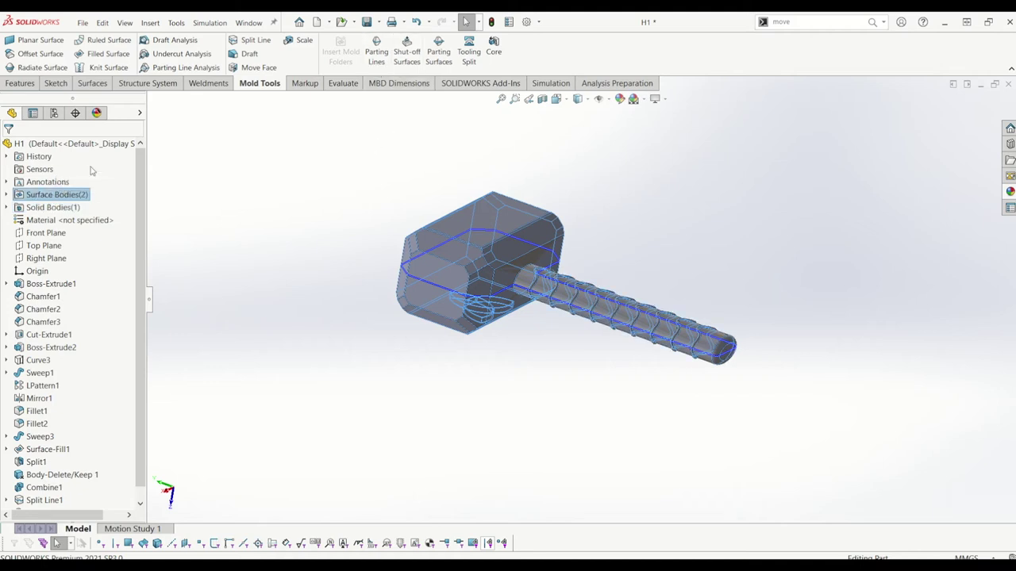
left_click(6, 196)
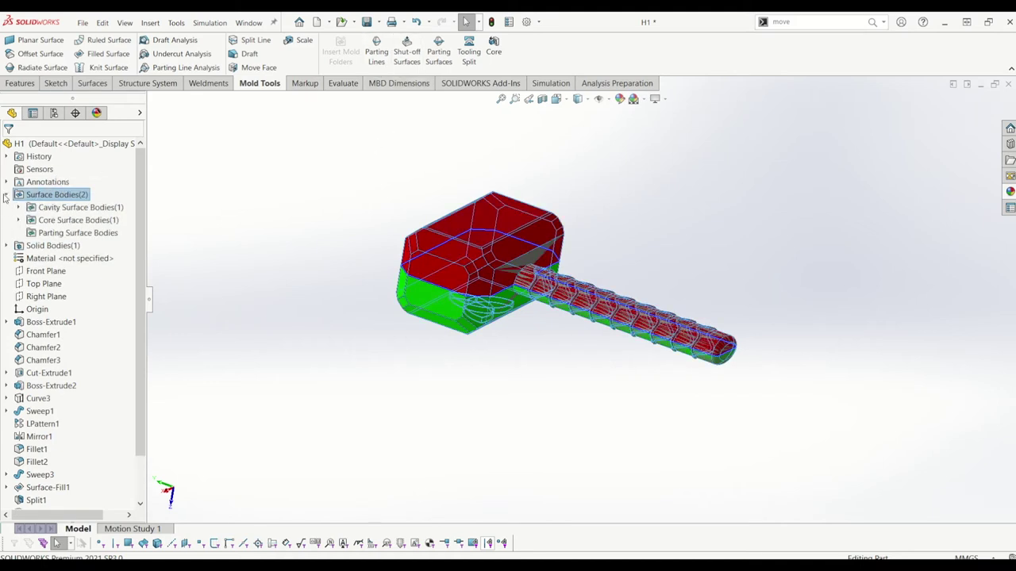
left_click(48, 207)
left_click(44, 220)
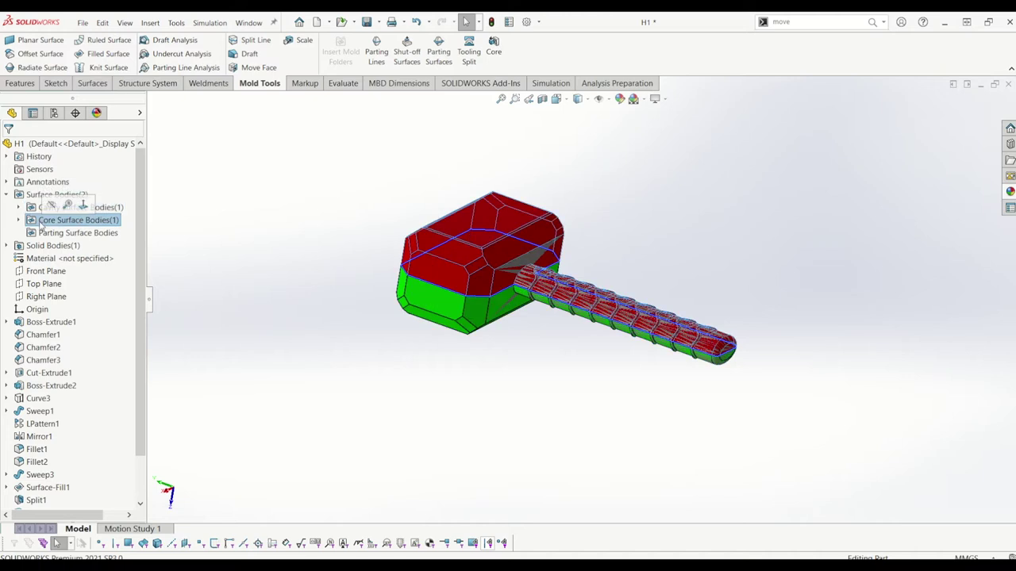
right_click(40, 222)
left_click(34, 222)
left_click(51, 206)
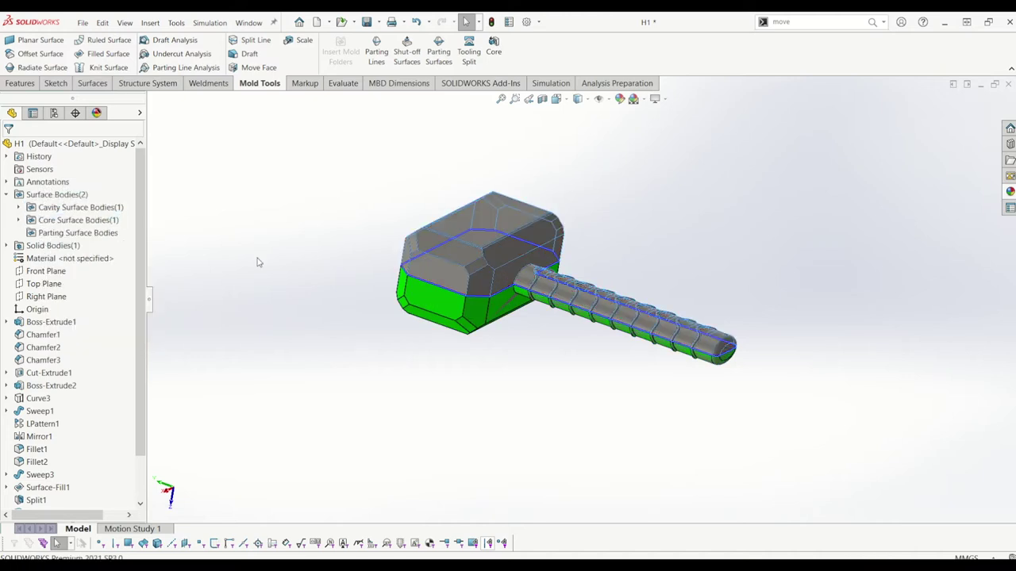
- Hide the hammer's solid body and the cavity surface bodies
right_click(484, 235)
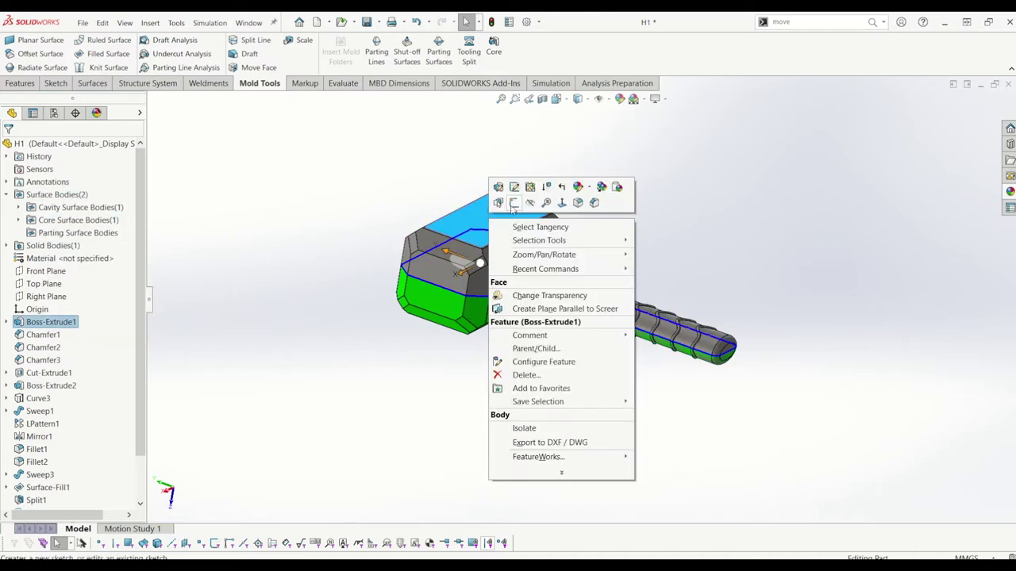
left_click(512, 210)
middle_click_drag(512, 212, 515, 263)
scroll(515, 263, "up", 3)
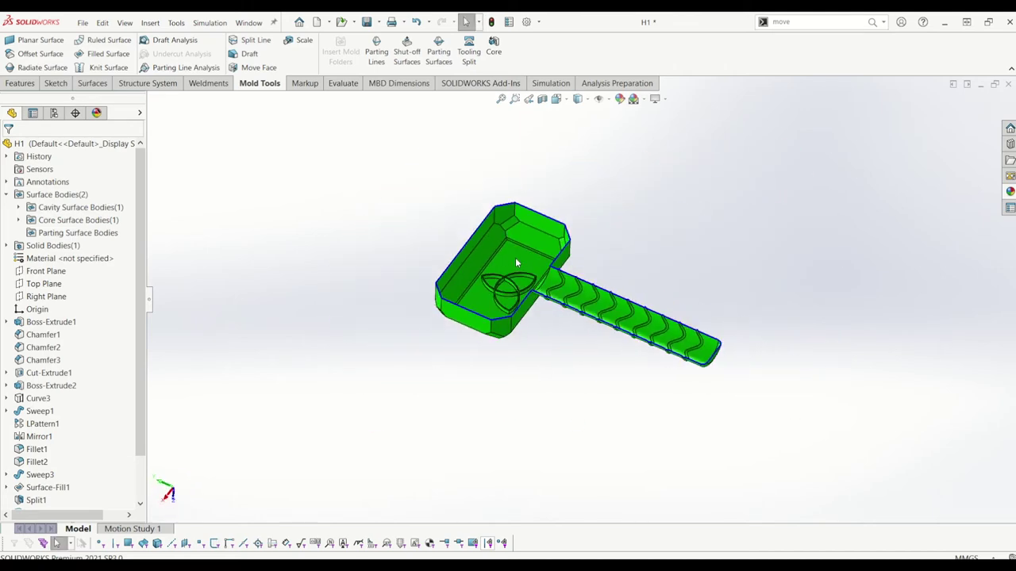
right_click(64, 208)
left_click(68, 195)
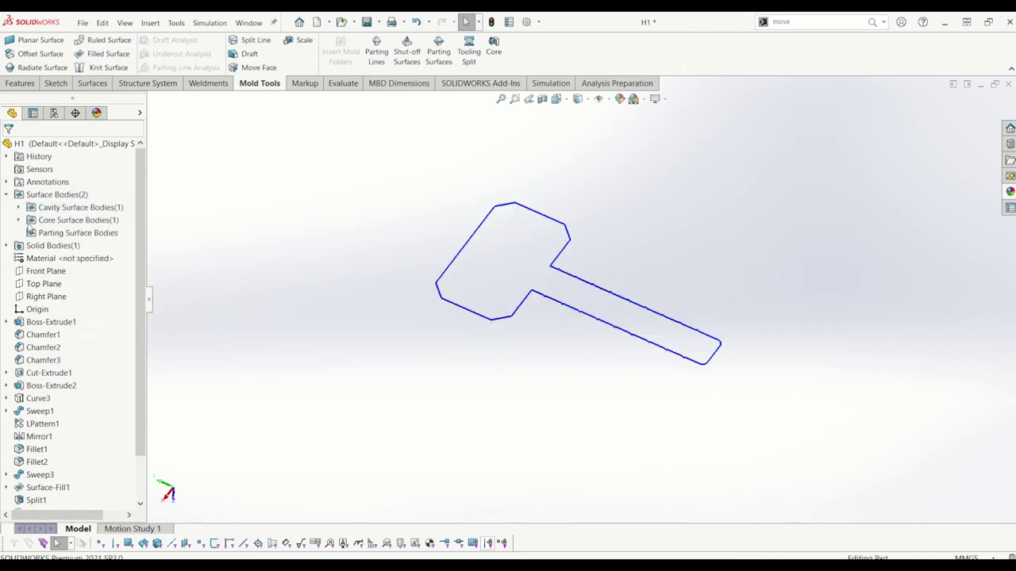
- Show the hidden cavity and core surface bodies again
right_click(48, 195)
left_click(46, 181)
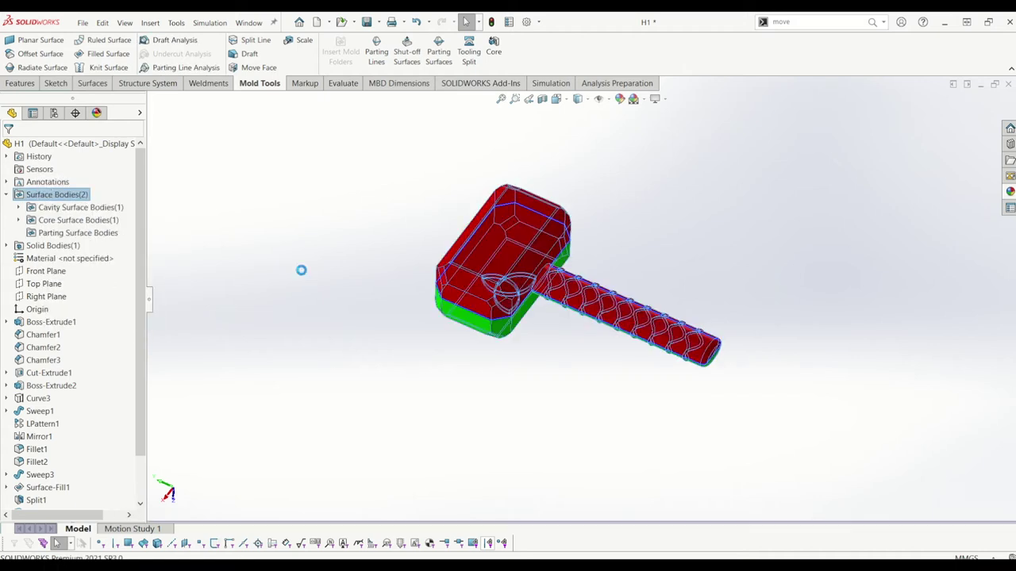
scroll(643, 286, "up", 5)
scroll(645, 300, "down", 2)
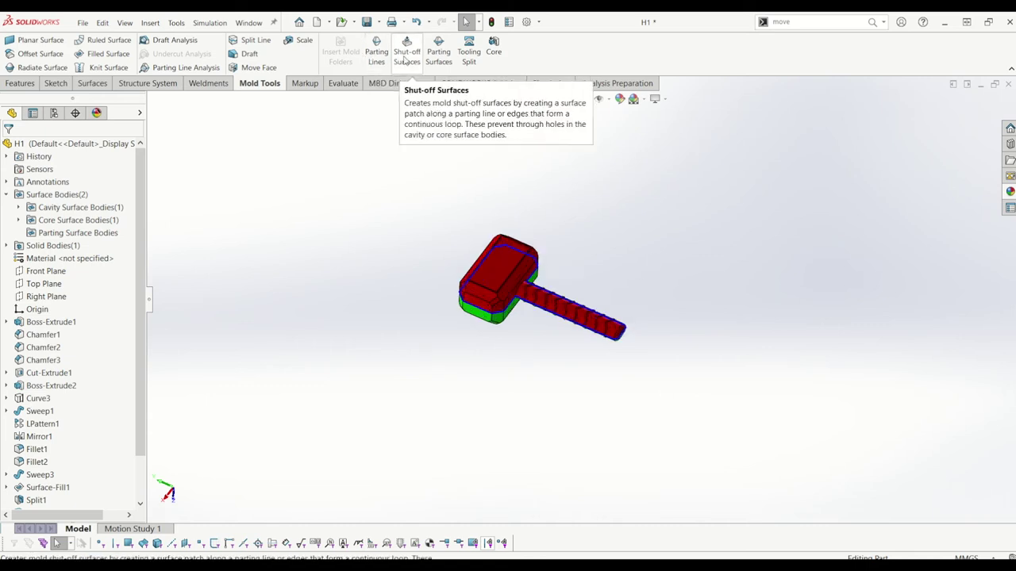
left_click(405, 57)
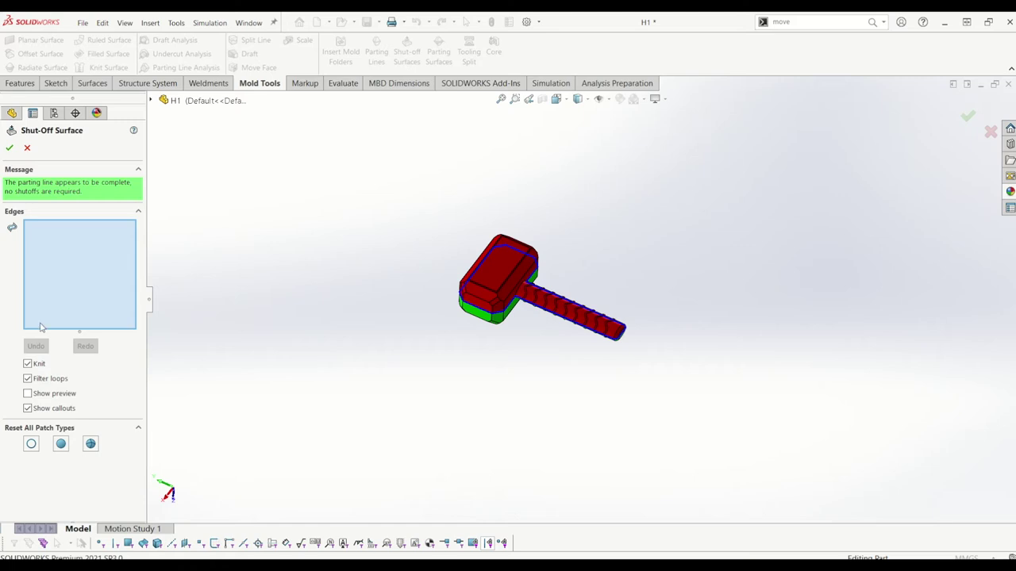
scroll(500, 297, "down", 8)
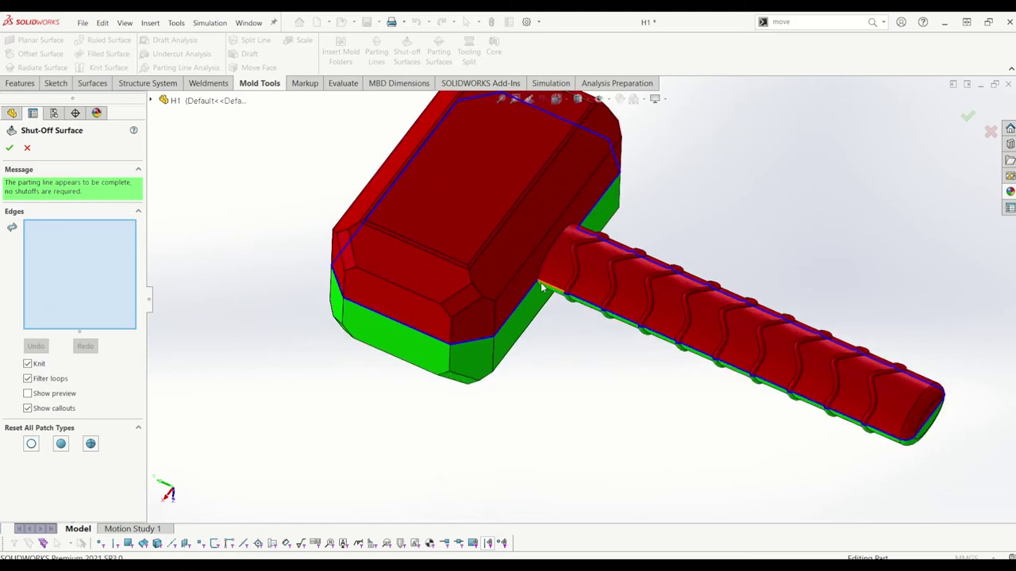
left_click(543, 288)
left_click(27, 148)
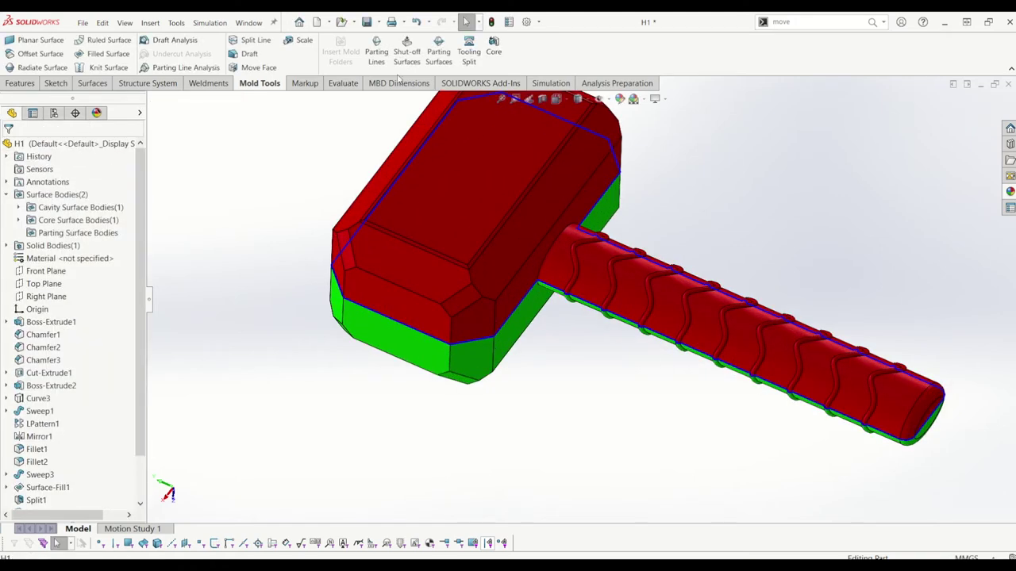
- Create a parting surface from Parting Line1, perpendicular to pull, with a distance of 50 mm
left_click(438, 51)
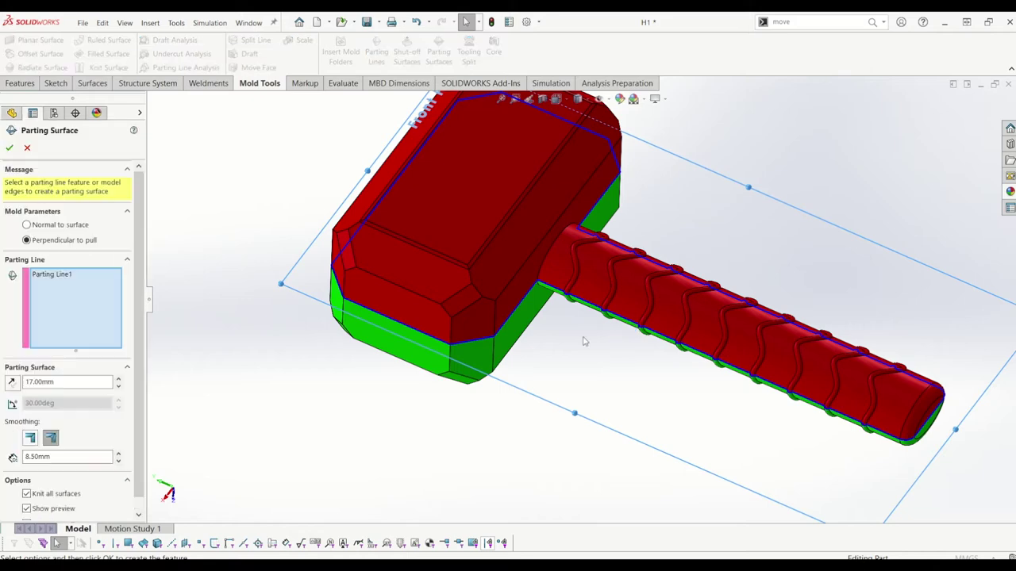
scroll(541, 369, "up", 3)
middle_click_drag(542, 369, 597, 294)
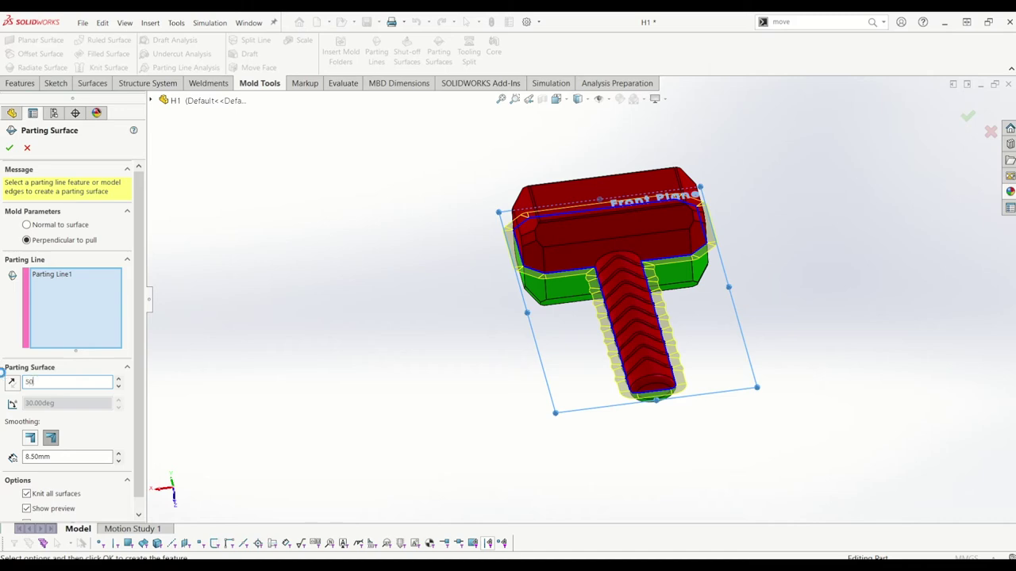
key("Return")
middle_click_drag(609, 321, 528, 334)
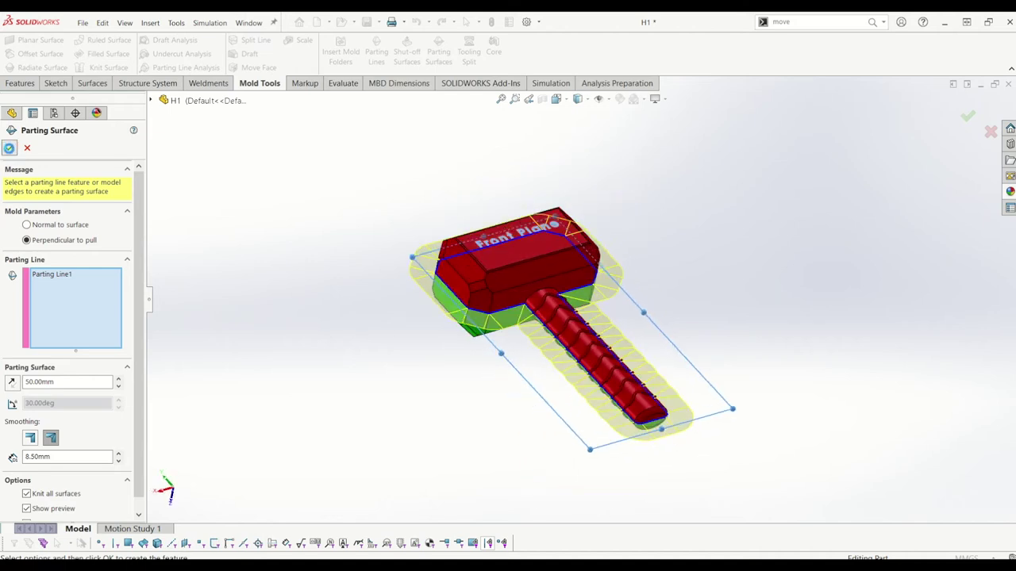
key("Return")
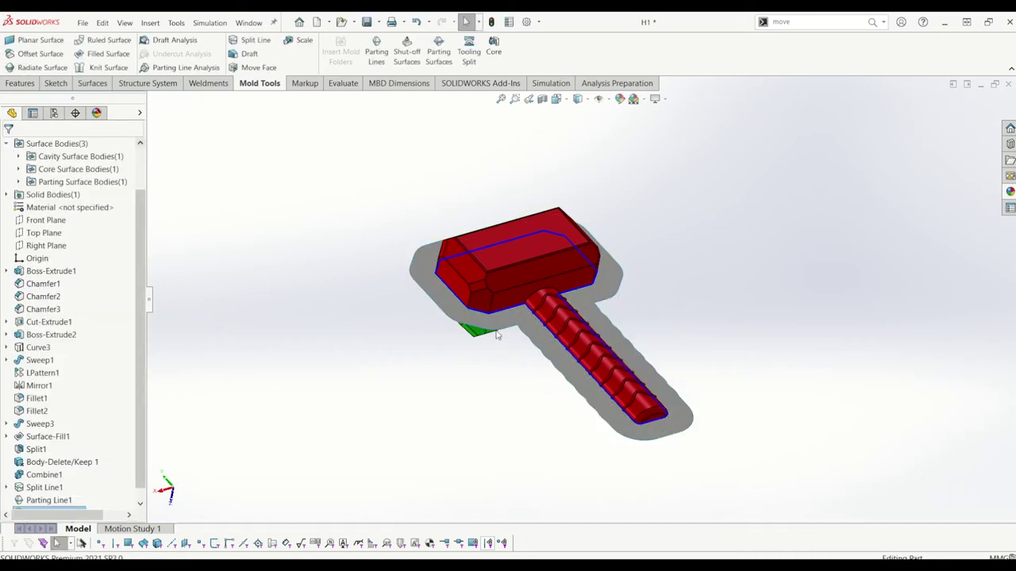
- Examine the new parting surface and the cavity and core faces of the hammer from several sides
middle_click_drag(405, 286, 504, 340)
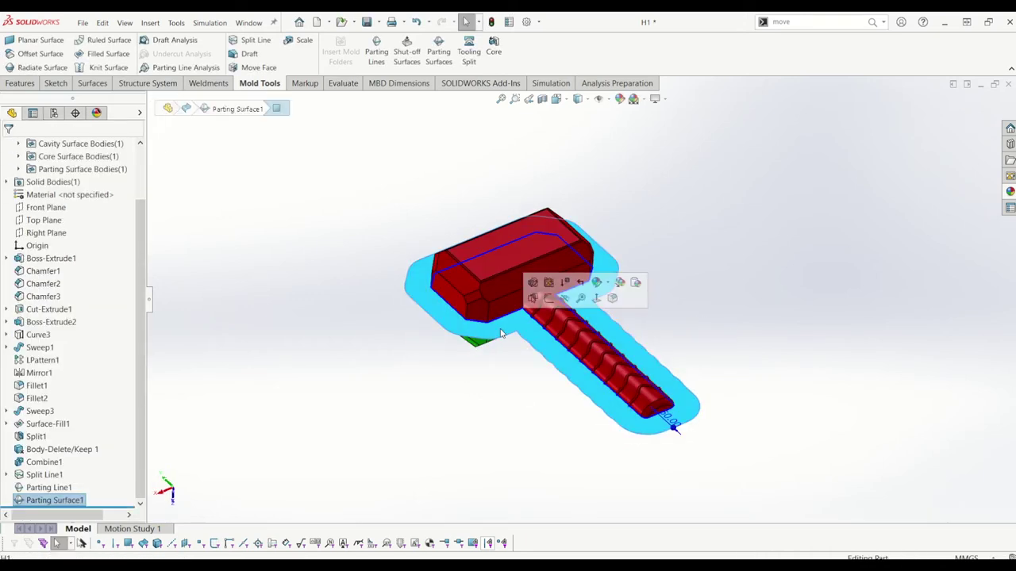
left_click(484, 280)
middle_click_drag(485, 337, 485, 292)
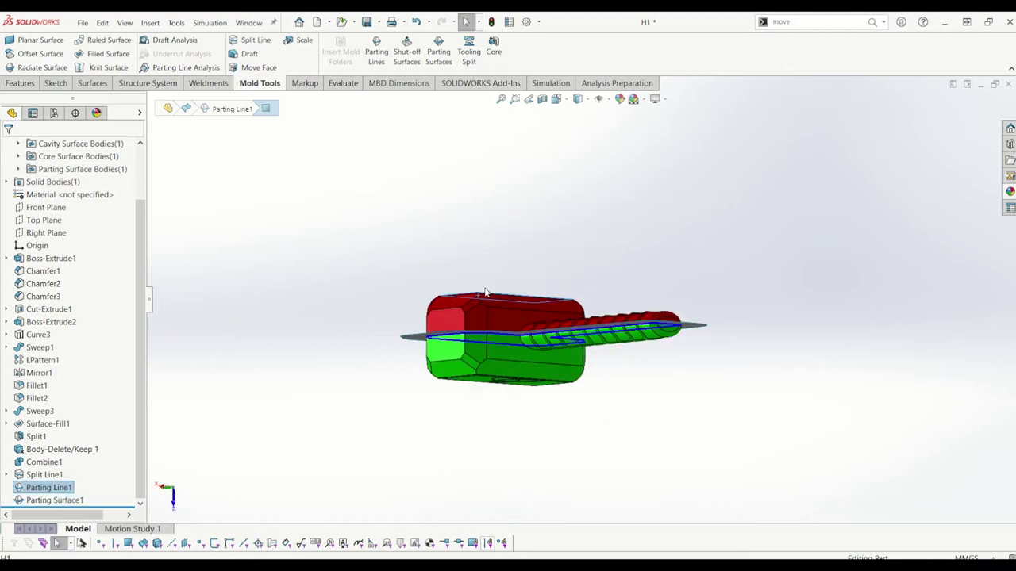
left_click(495, 373)
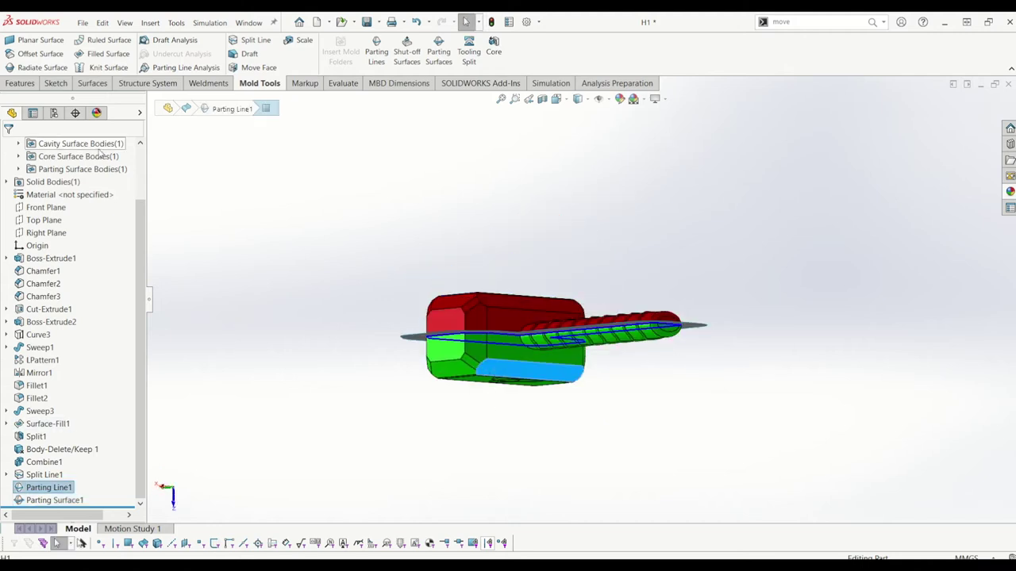
left_click(98, 148)
middle_click_drag(521, 413, 671, 376)
left_click(715, 392)
middle_click_drag(625, 294, 624, 340)
middle_click_drag(579, 305, 442, 298)
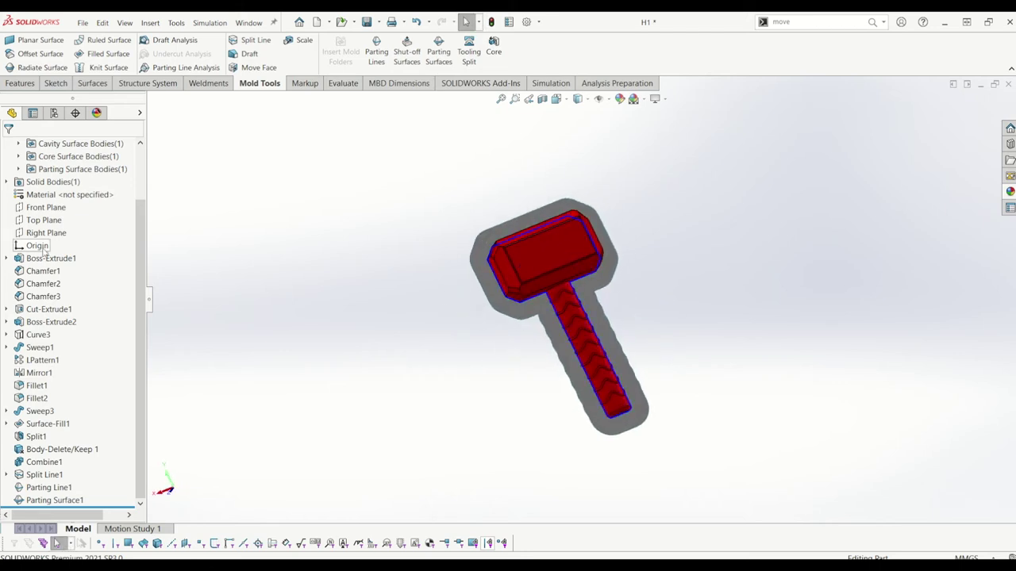
- Start a sketch on the Front Plane and draw a corner rectangle about 490 by 741 mm around the hammer and parting surface
left_click(46, 208)
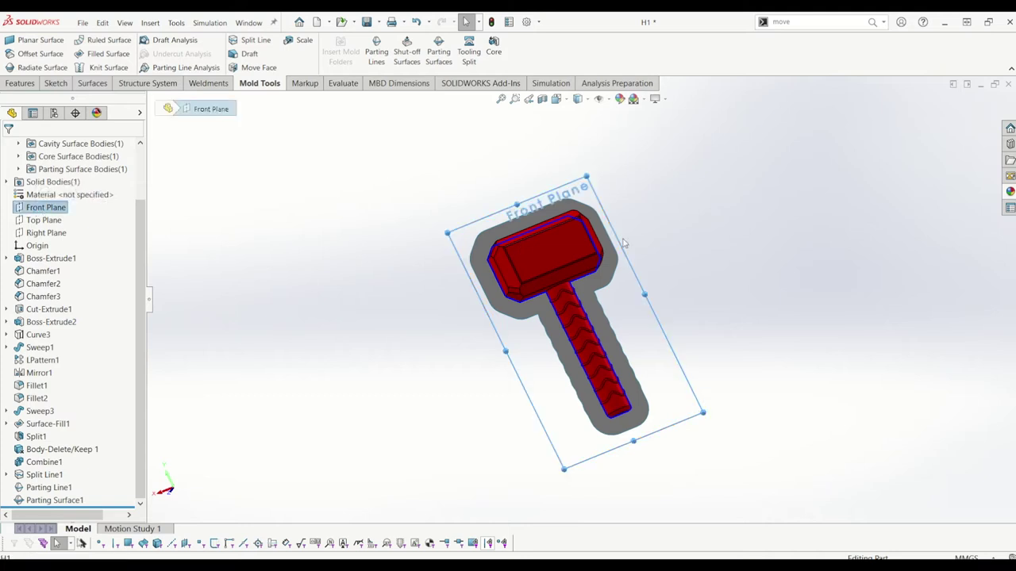
left_click(56, 82)
left_click(16, 49)
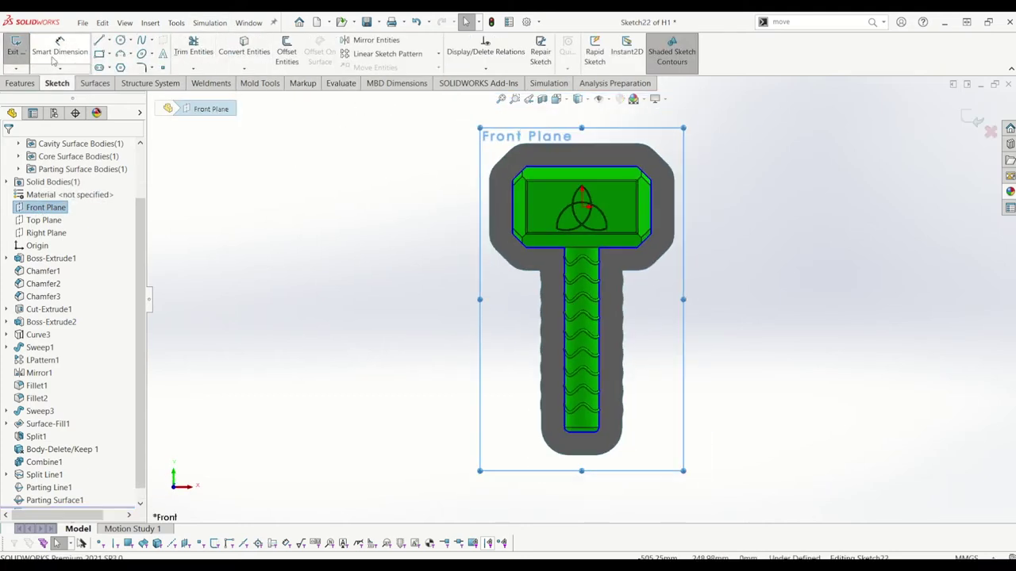
left_click(99, 53)
left_click(463, 128)
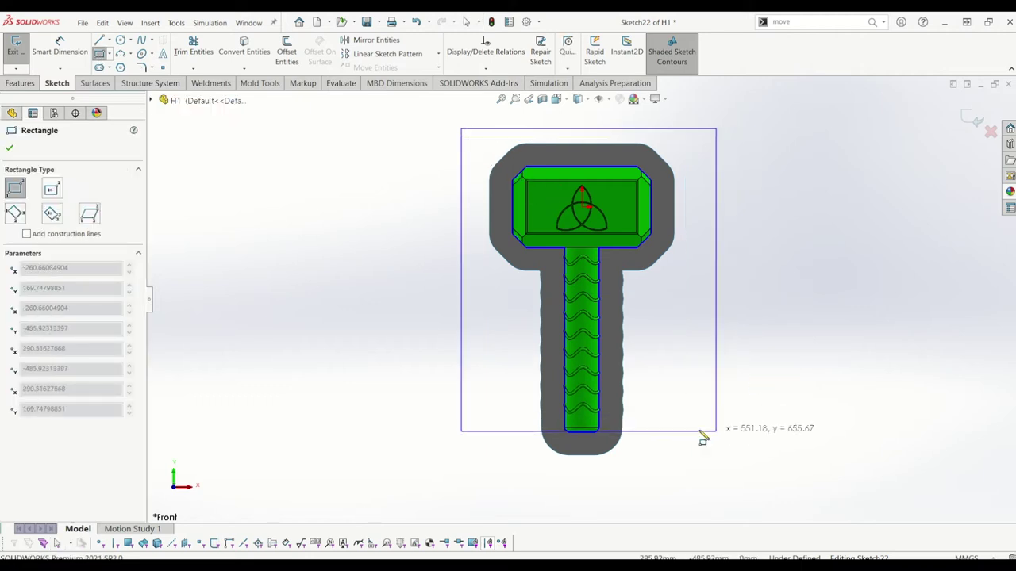
left_click(688, 471)
key("Escape")
- Dimension the rectangle to 500 mm wide and 750 mm high
left_click(59, 49)
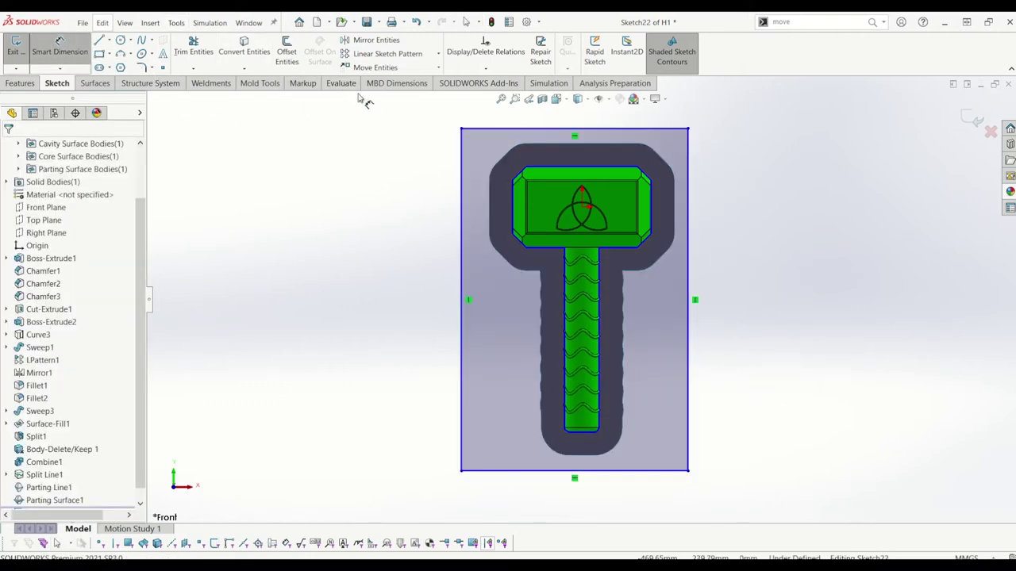
left_click(573, 130)
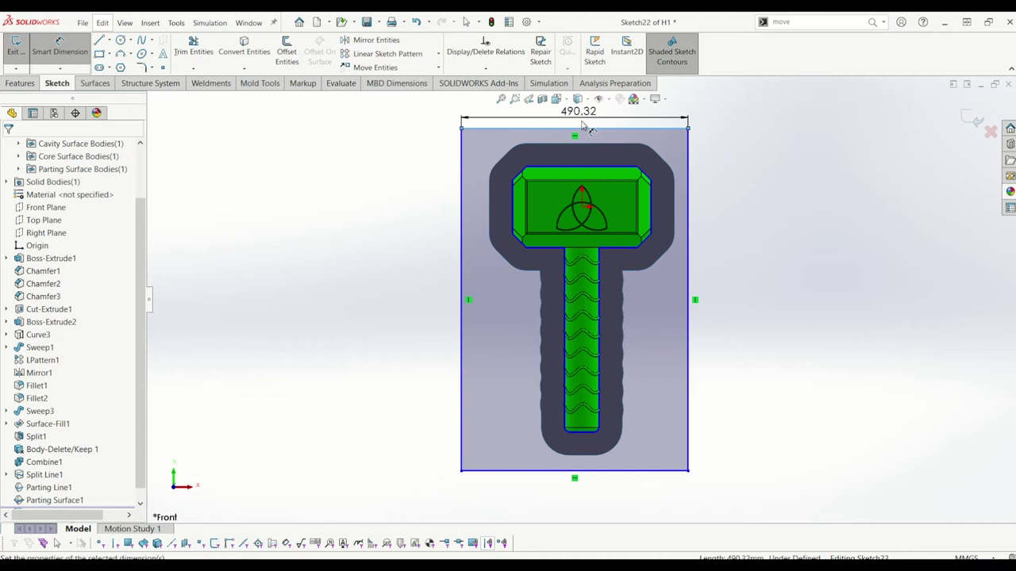
left_click(582, 119)
type("500")
key("Return")
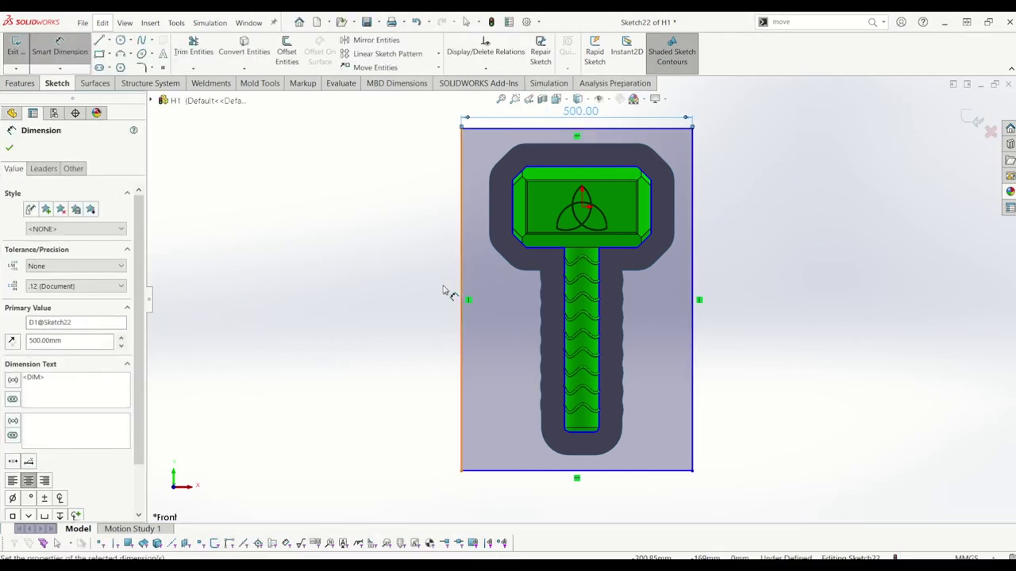
left_click(462, 297)
left_click(443, 298)
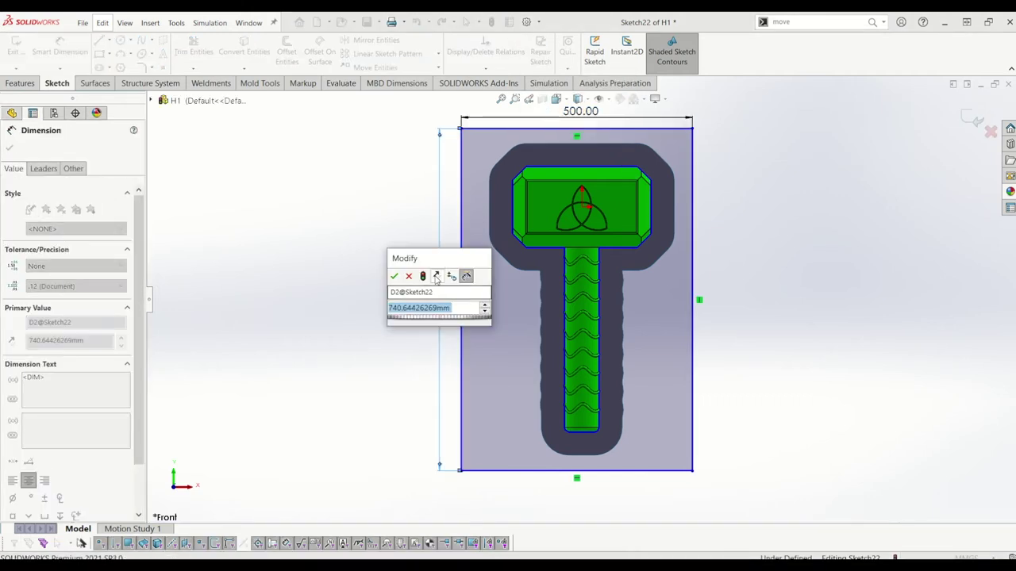
type("750")
key("Return")
key("Escape")
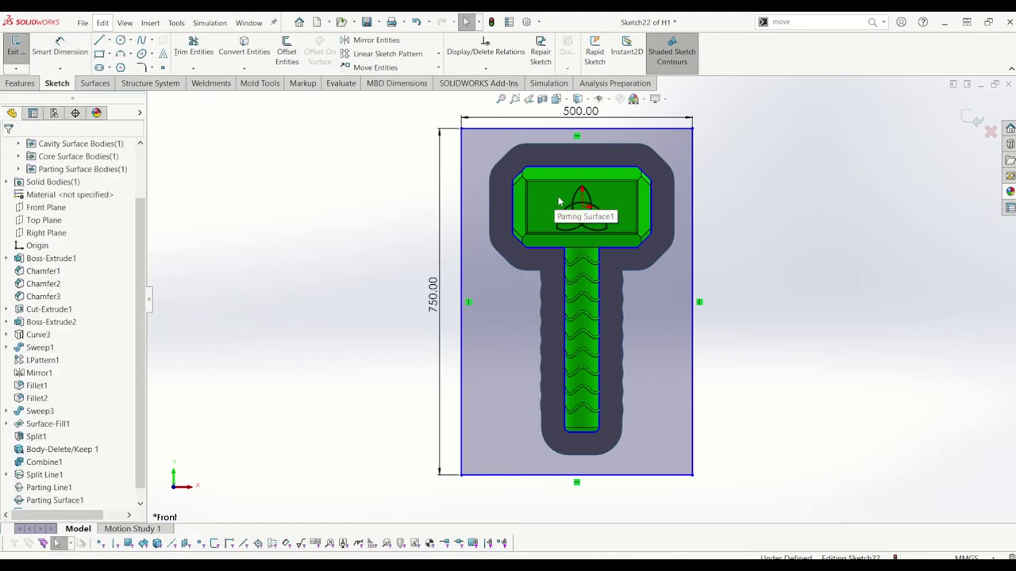
- Draw a vertical line between the midpoints of the rectangle's upper and lower edges and make it construction geometry
left_click(99, 40)
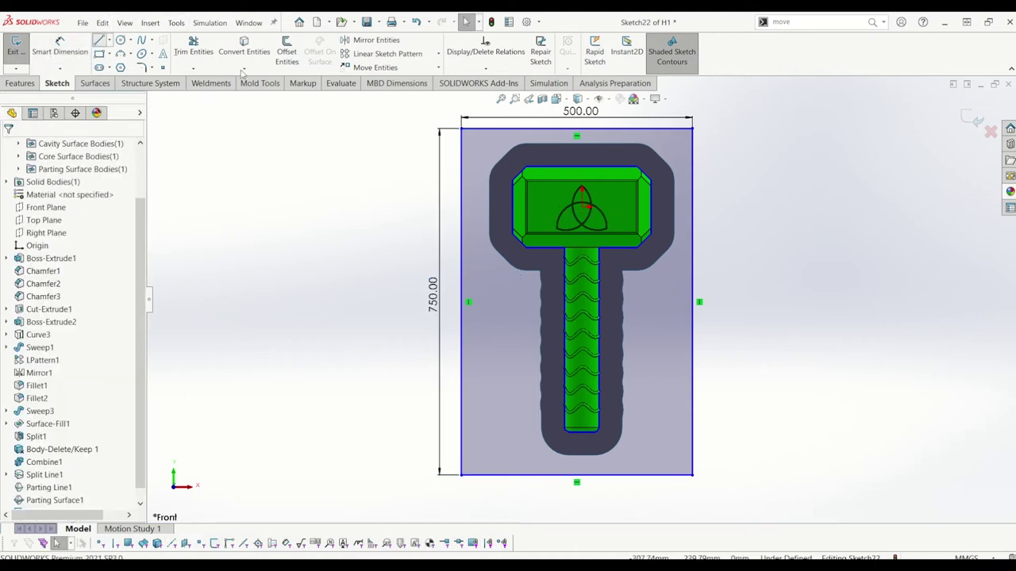
left_click(576, 129)
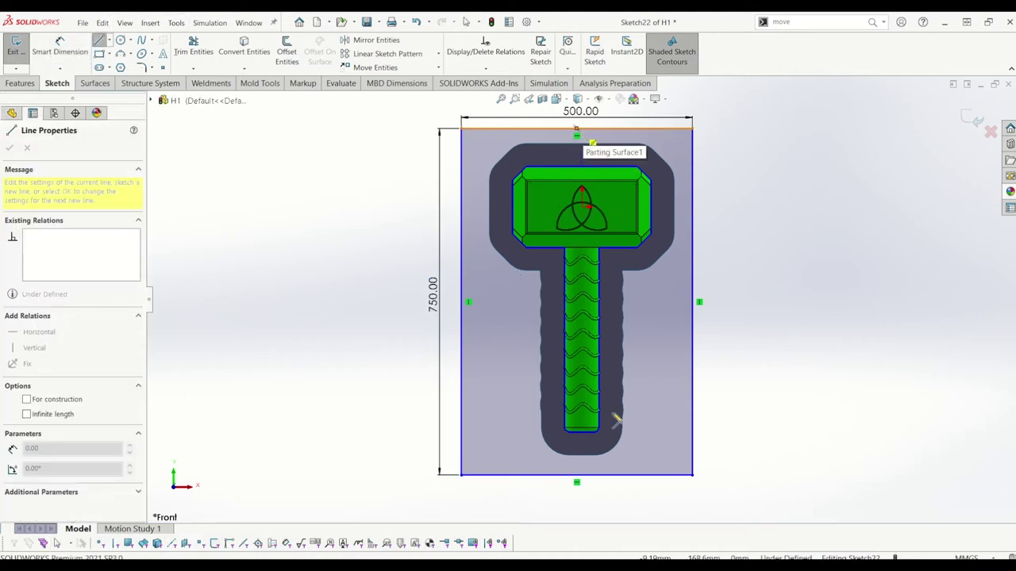
left_click(577, 476)
key("Escape")
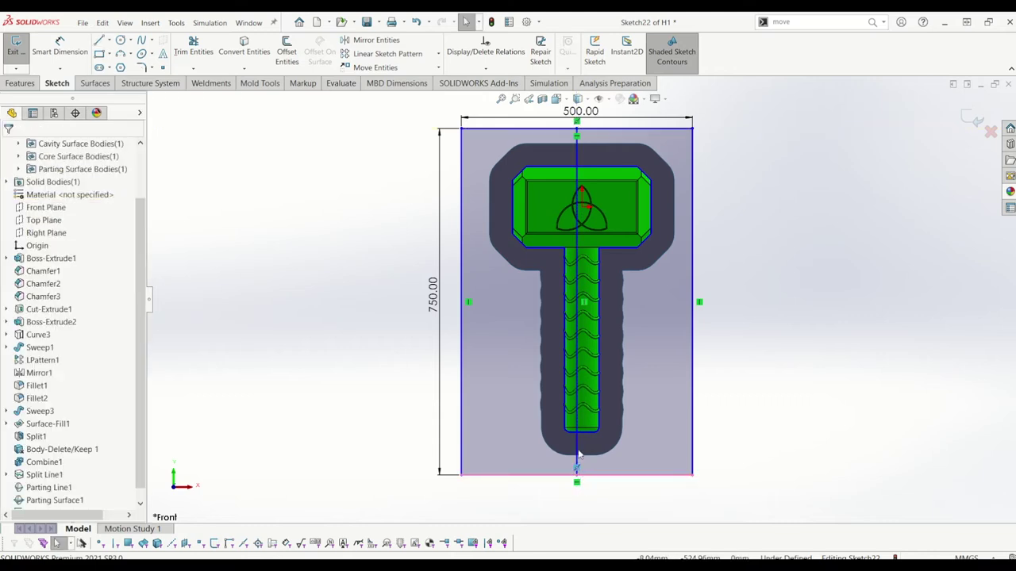
left_click(577, 454)
left_click(27, 349)
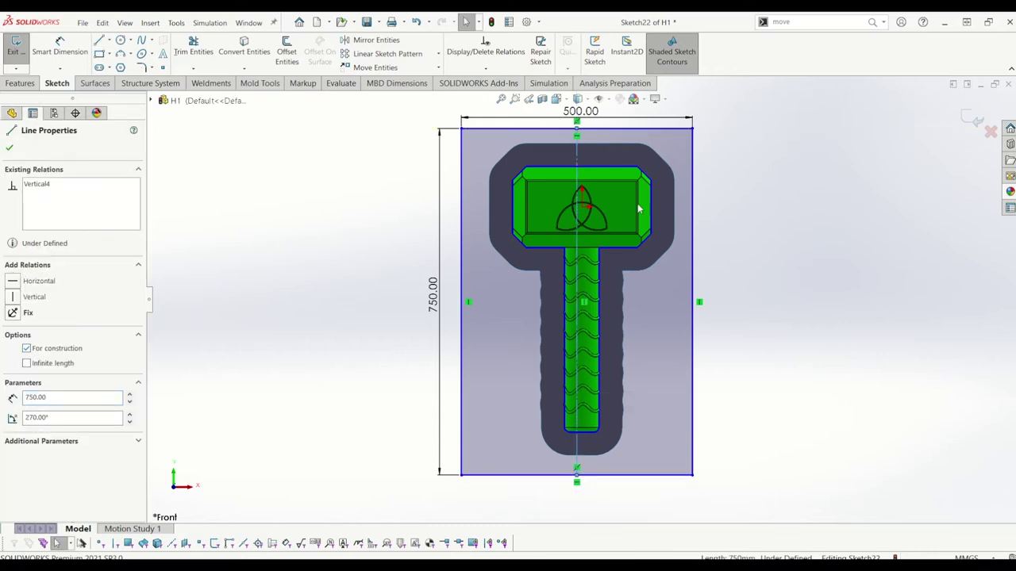
- Make the vertical construction line coincident with the origin
left_click(583, 208)
left_click(578, 166, "ctrl")
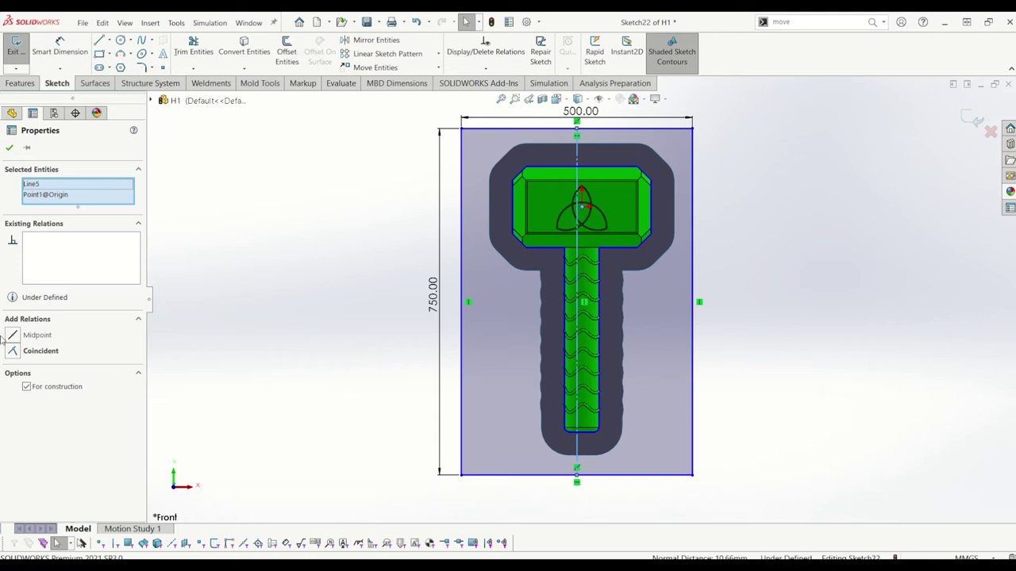
left_click(13, 351)
key("Escape")
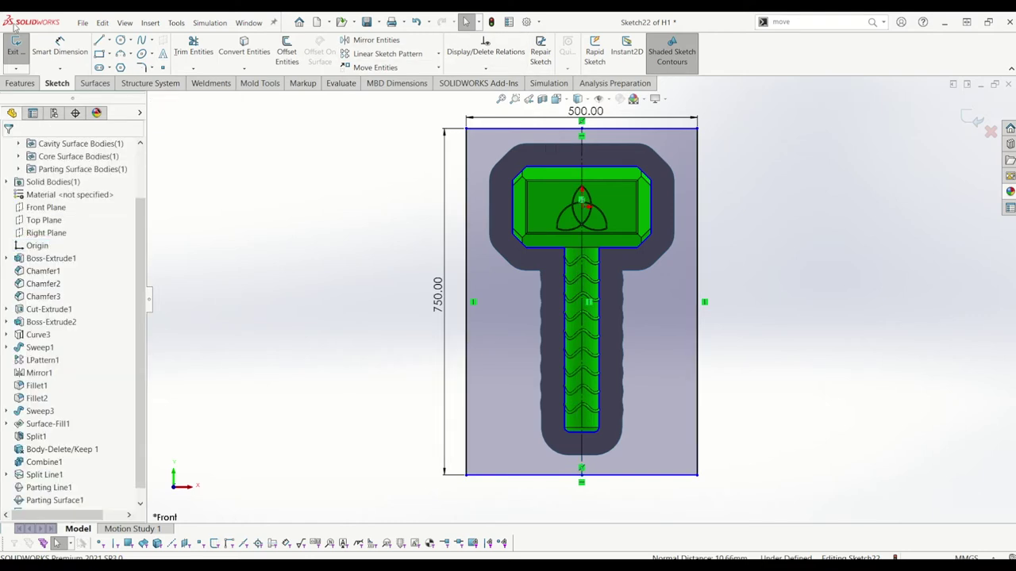
- Dimension the rectangle's upper edge 160 mm from the origin and exit the sketch
left_click(64, 46)
left_click(583, 208)
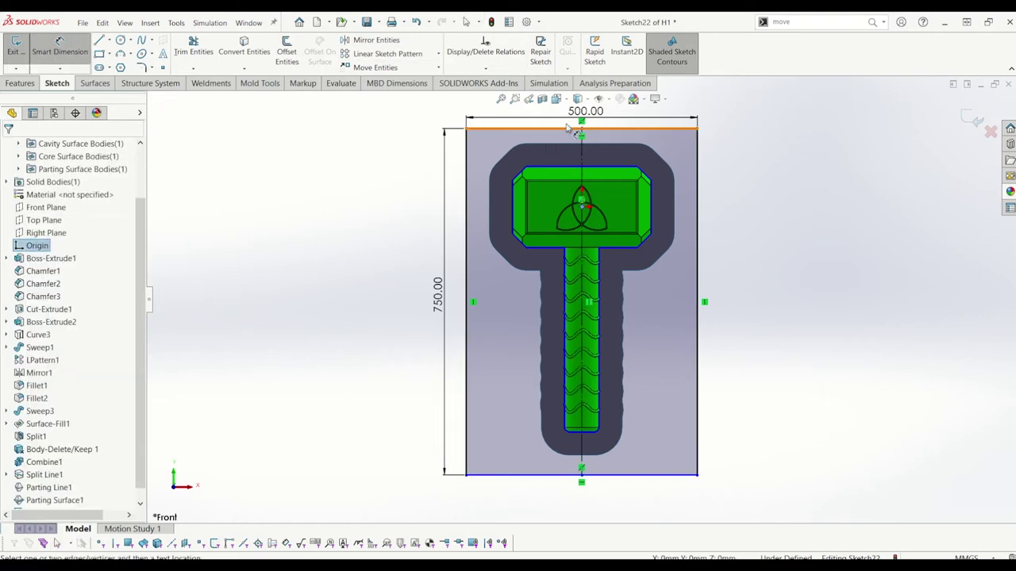
left_click(479, 129)
left_click(757, 171)
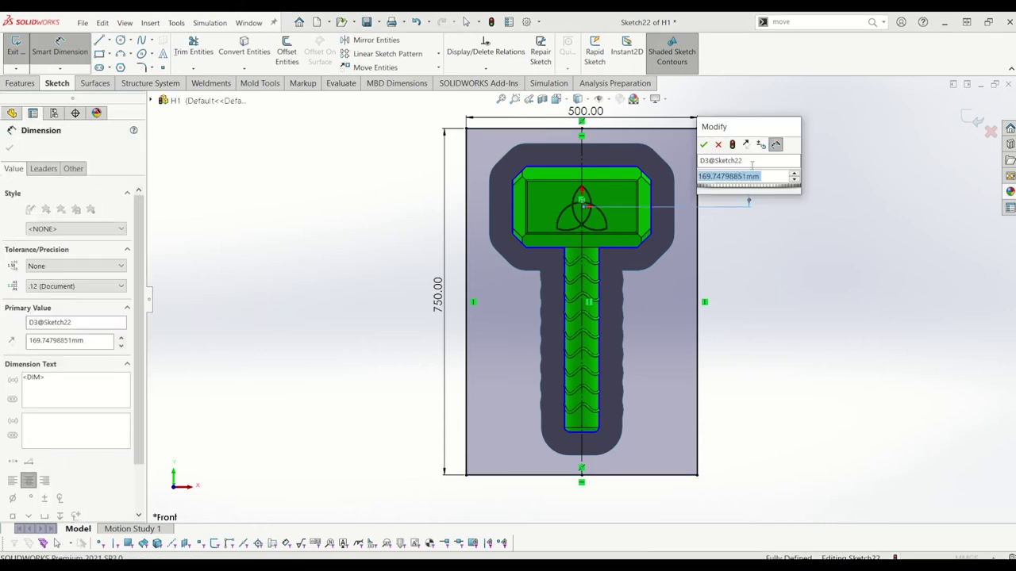
type("160")
key("Return")
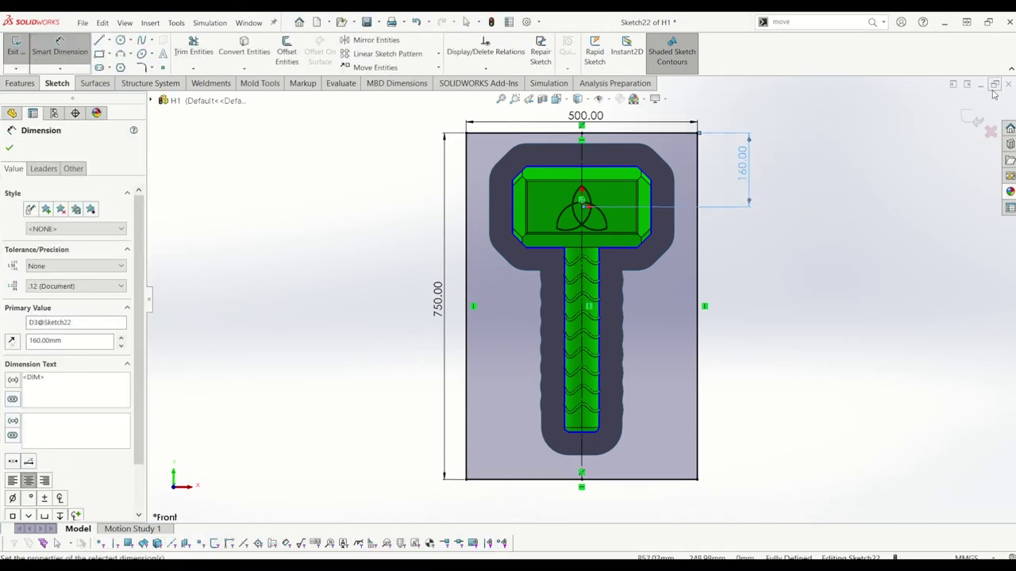
left_click(971, 120)
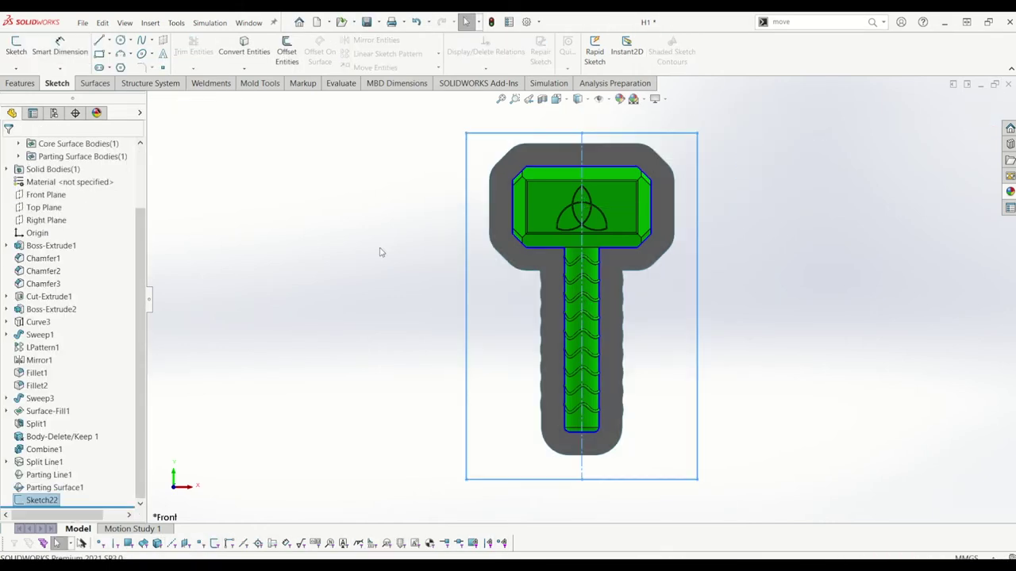
- Reopen the mold block rectangle sketch and select the upper outer edges of the parting surface around the hammer head for Convert Entities
right_click(49, 500)
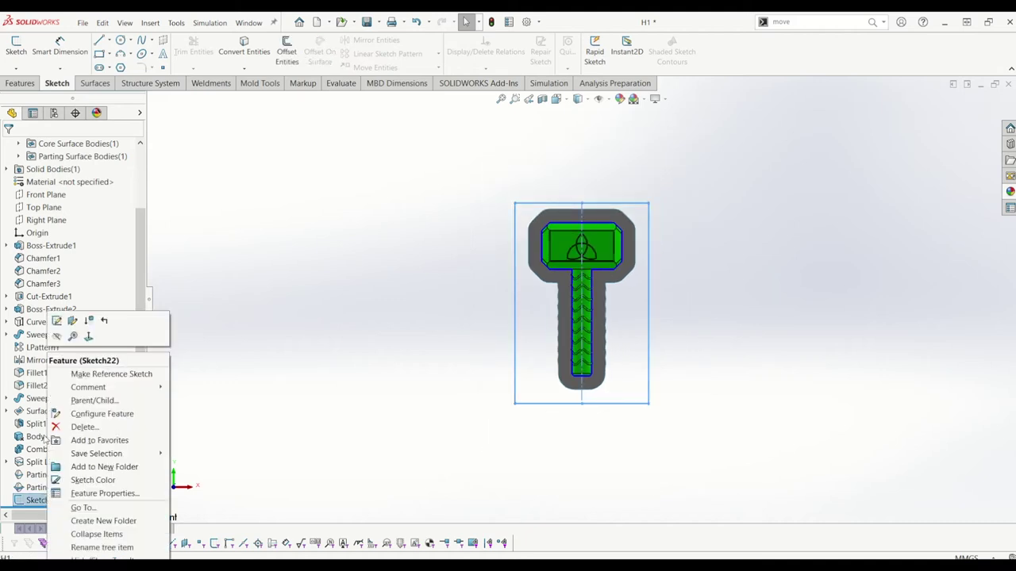
left_click(56, 321)
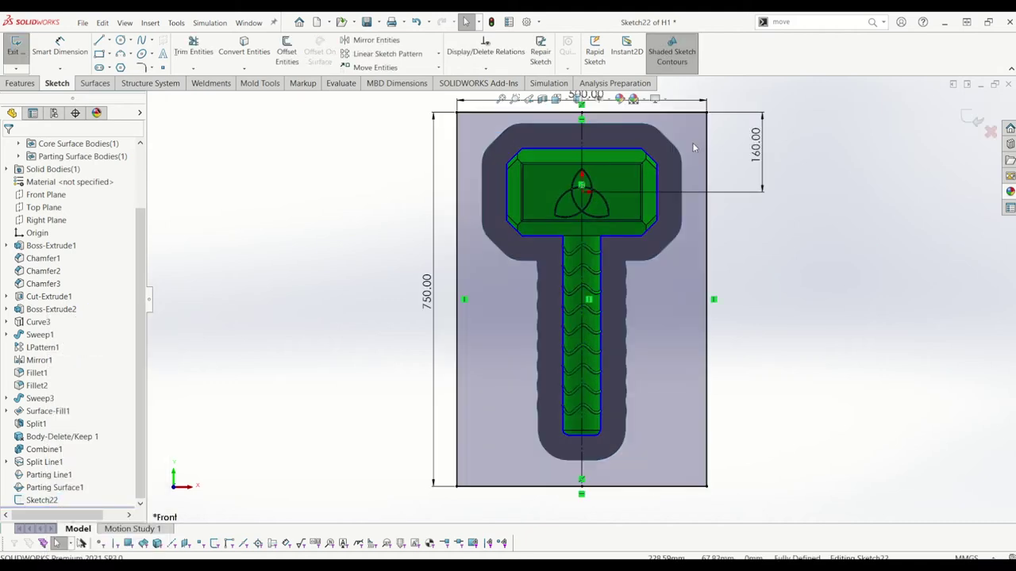
scroll(696, 243, "up", 3)
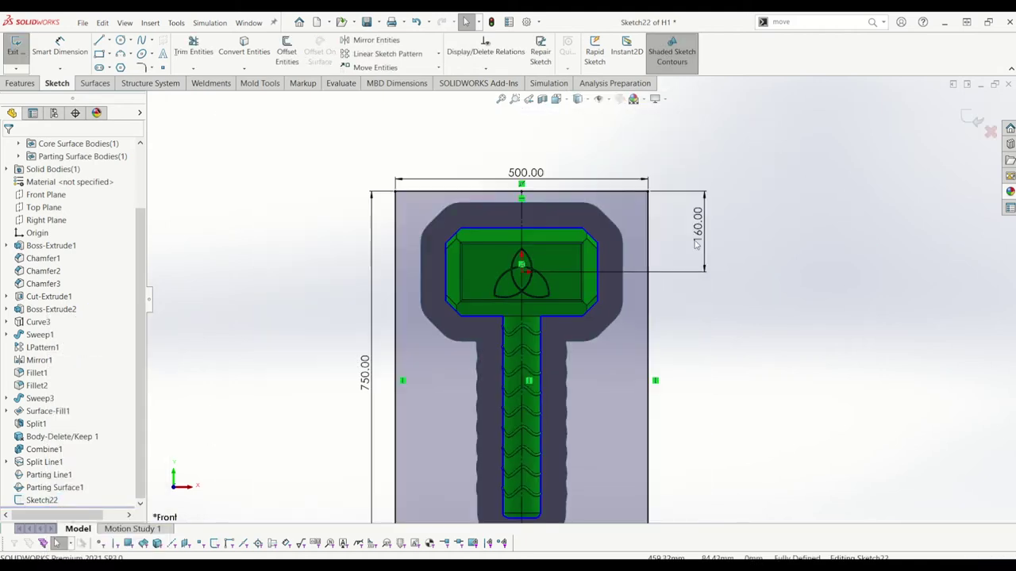
left_click(449, 235)
left_click(243, 49)
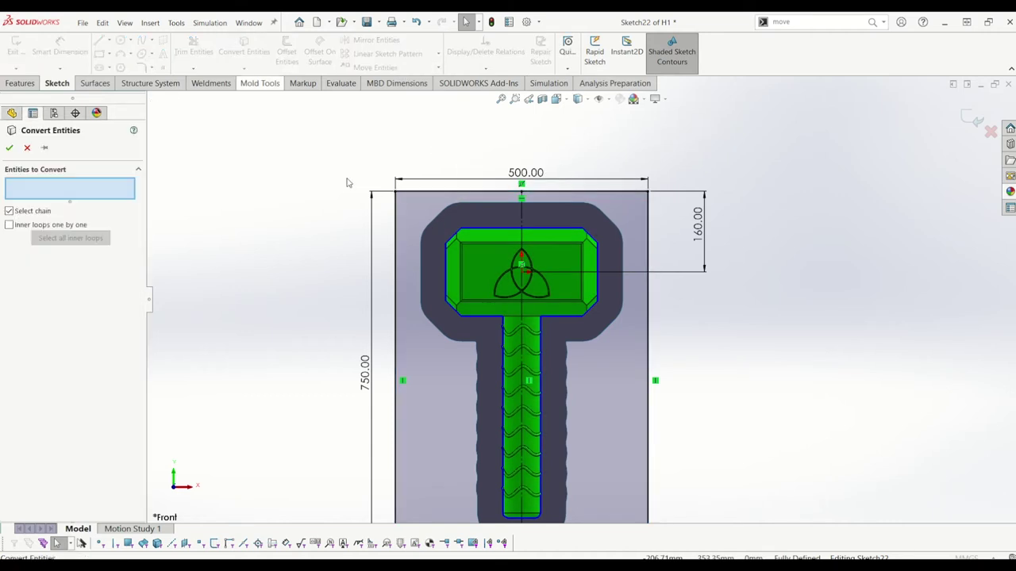
left_click(434, 227)
left_click(455, 208)
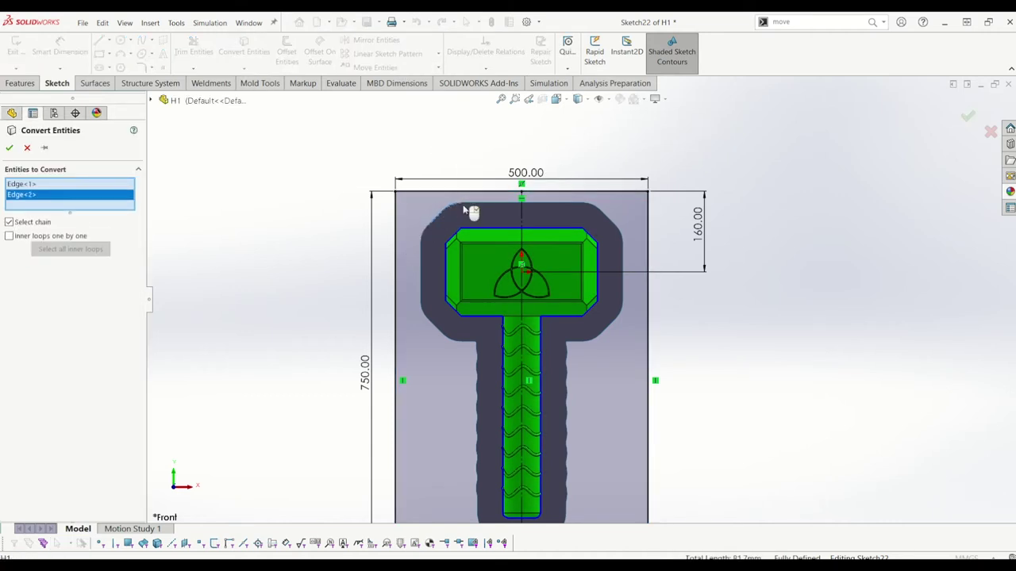
left_click(501, 208)
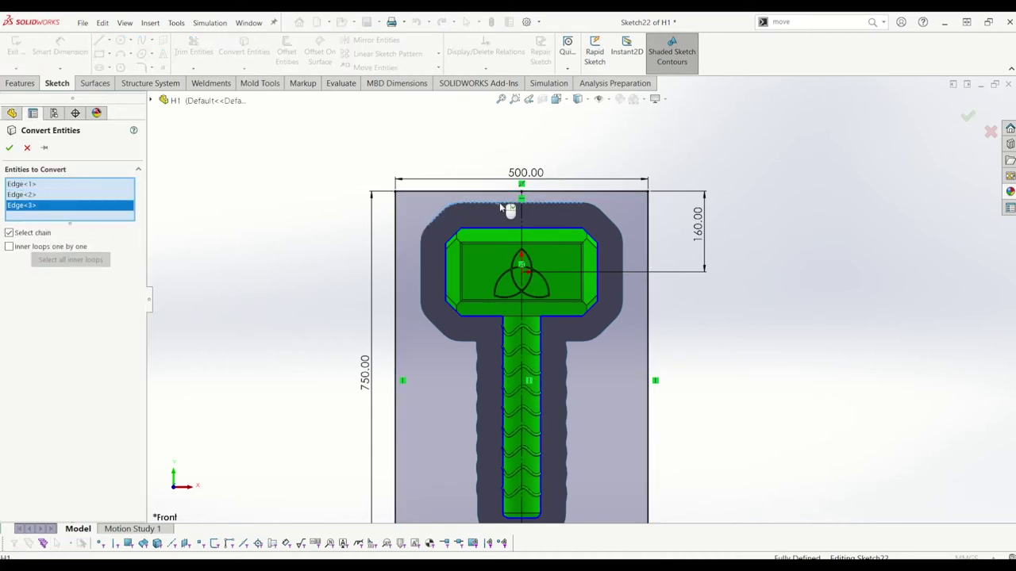
left_click(592, 205)
left_click(616, 231)
left_click(623, 248)
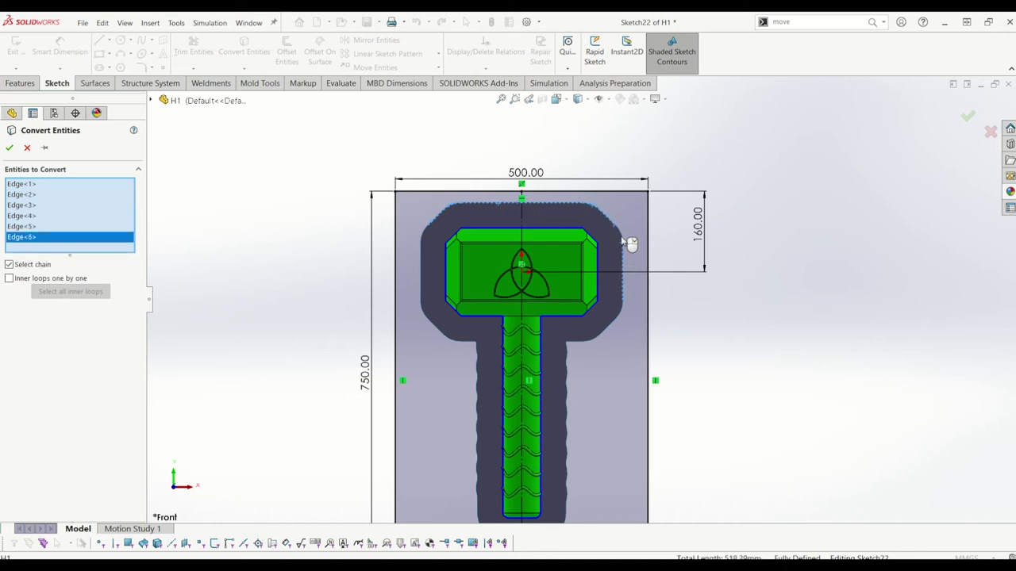
- Add the parting surface's outer edges along the head's right side and lower right corner to the conversion selection
left_click(624, 300)
left_click(624, 322)
left_click(610, 346)
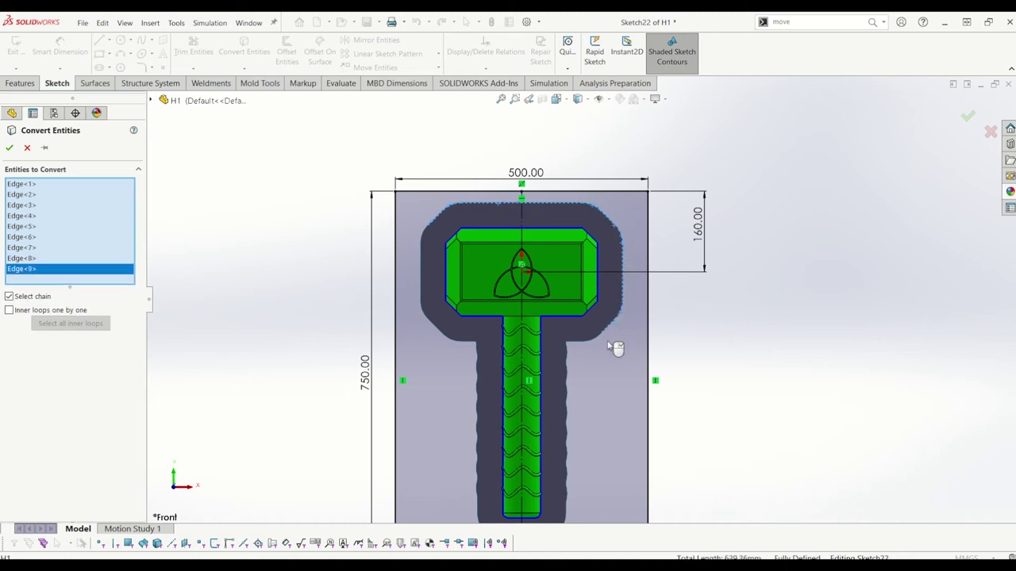
left_click(594, 341)
left_click(579, 342)
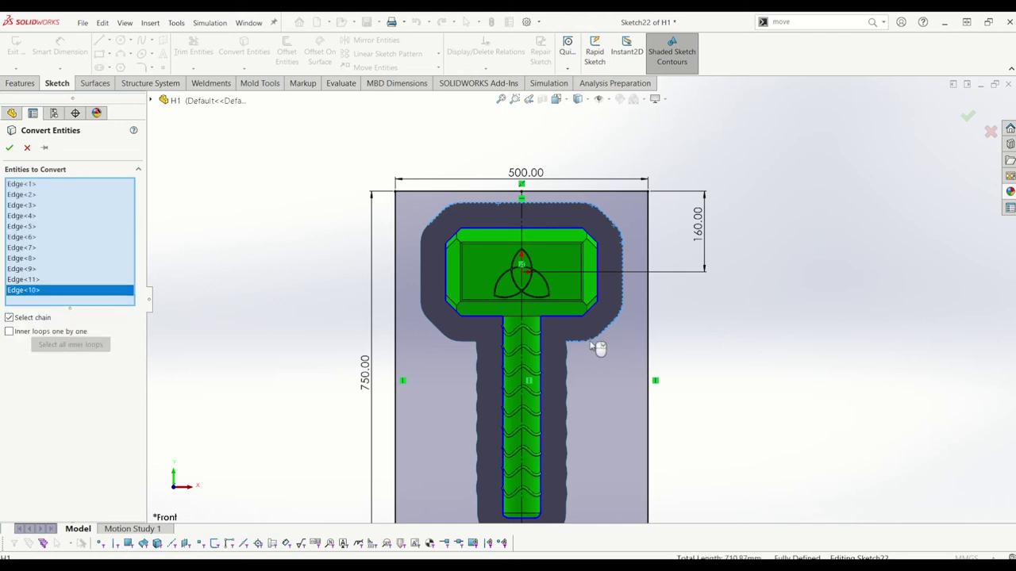
- Add the successive wavy outer edges of the parting surface down the right side of the handle to the conversion selection
scroll(578, 367, "up", 2)
scroll(577, 361, "down", 3)
left_click(576, 282)
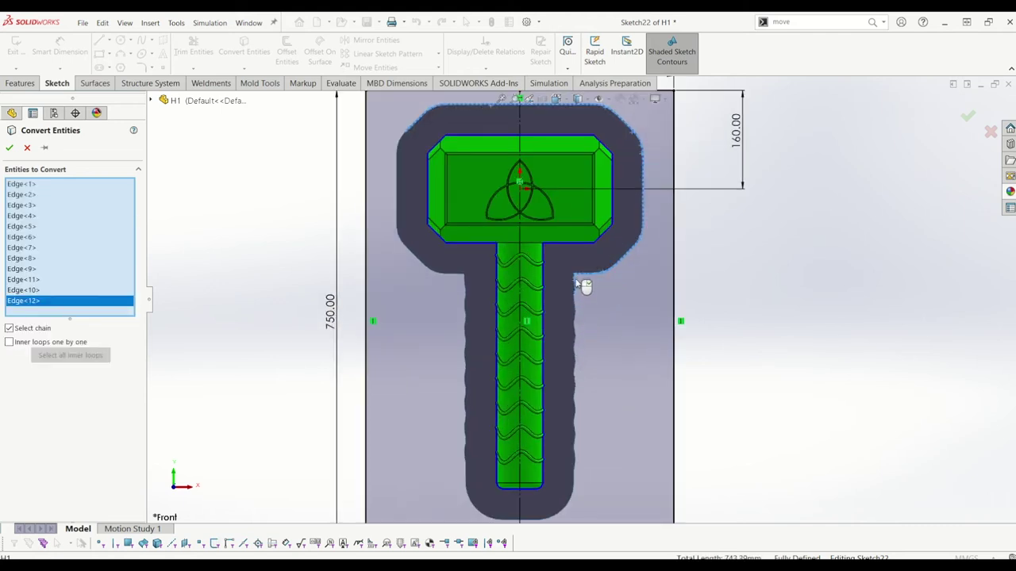
left_click(577, 291)
left_click(574, 310)
left_click(576, 325)
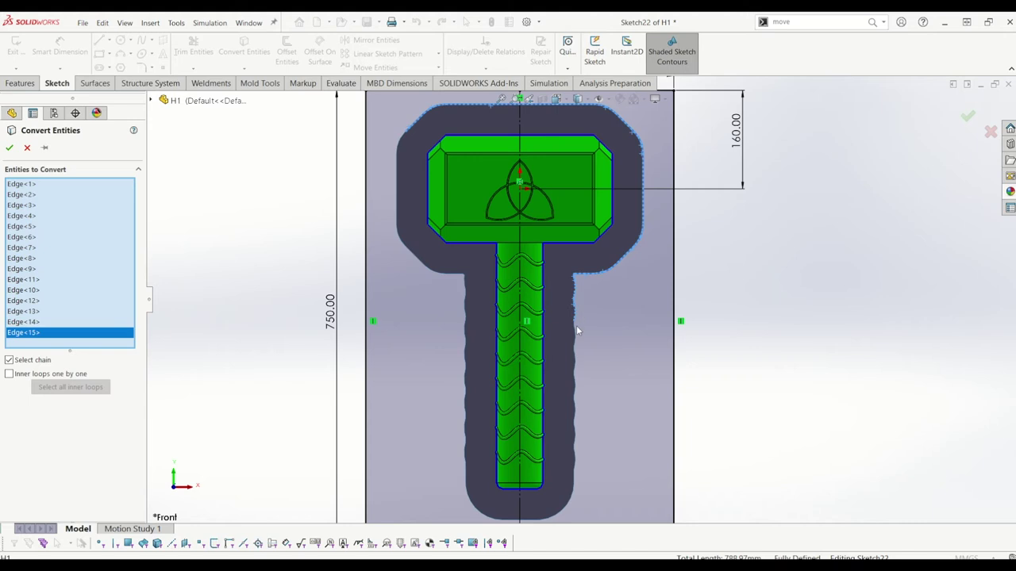
left_click(578, 330)
left_click(577, 342)
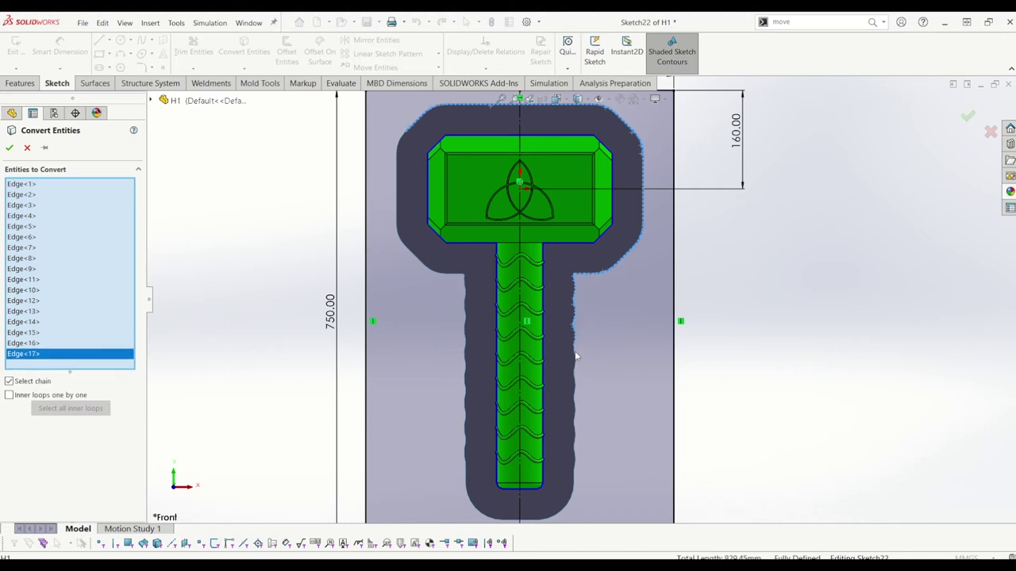
left_click(577, 357)
scroll(579, 362, "down", 3)
left_click(577, 353)
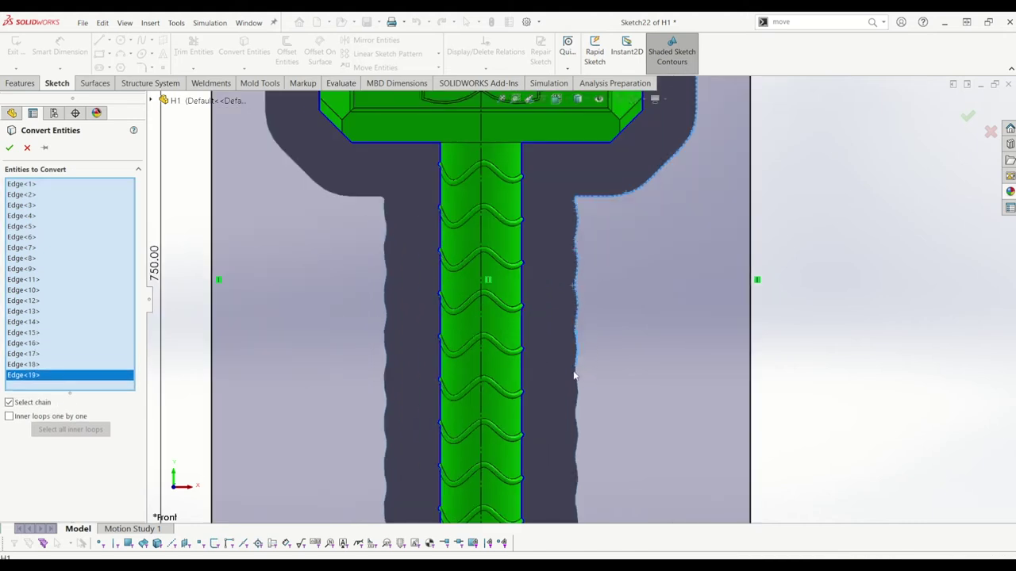
left_click(578, 388)
left_click(578, 383)
scroll(580, 397, "up", 3)
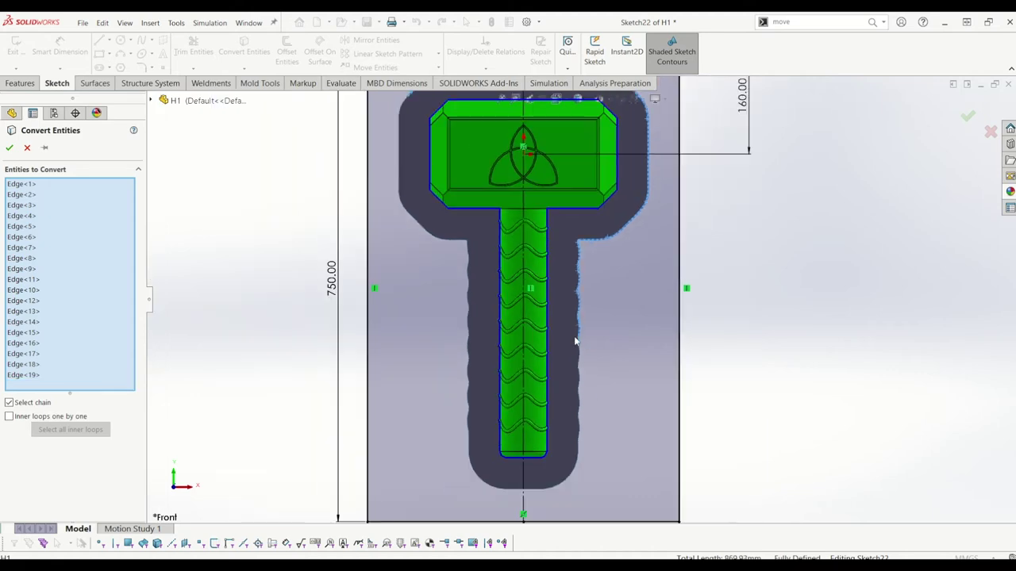
left_click(580, 349)
scroll(588, 351, "down", 3)
left_click(587, 336)
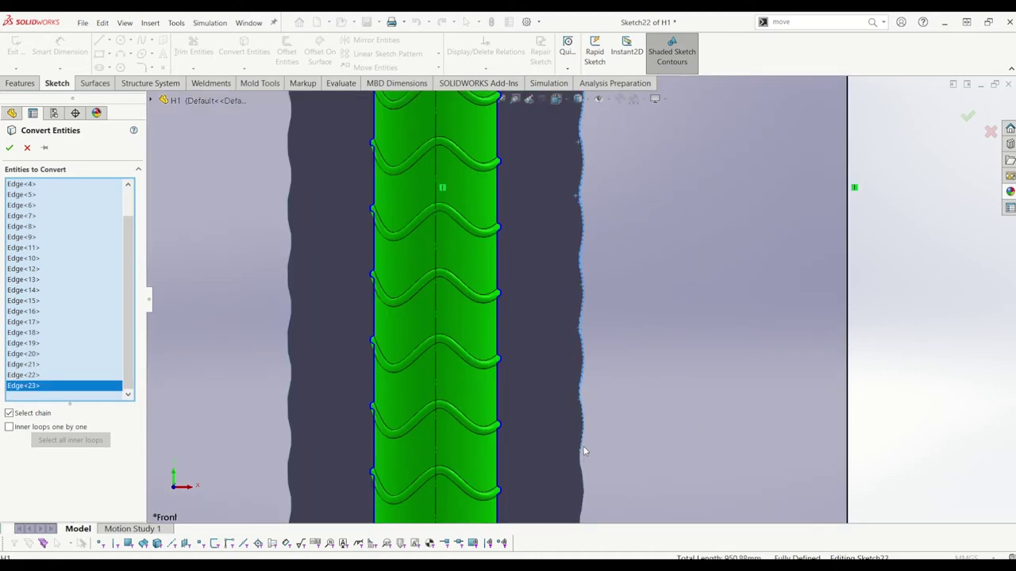
- Add the last right-side handle edges and the rounded lower end of the parting surface to the conversion selection
scroll(584, 428, "up", 4)
scroll(585, 313, "down", 4)
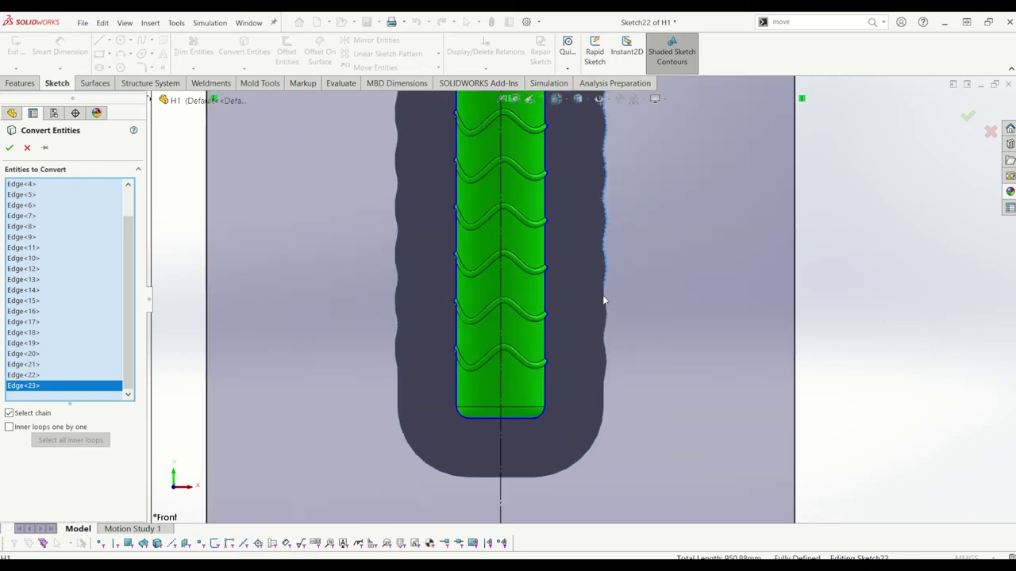
left_click(607, 341)
left_click(607, 374)
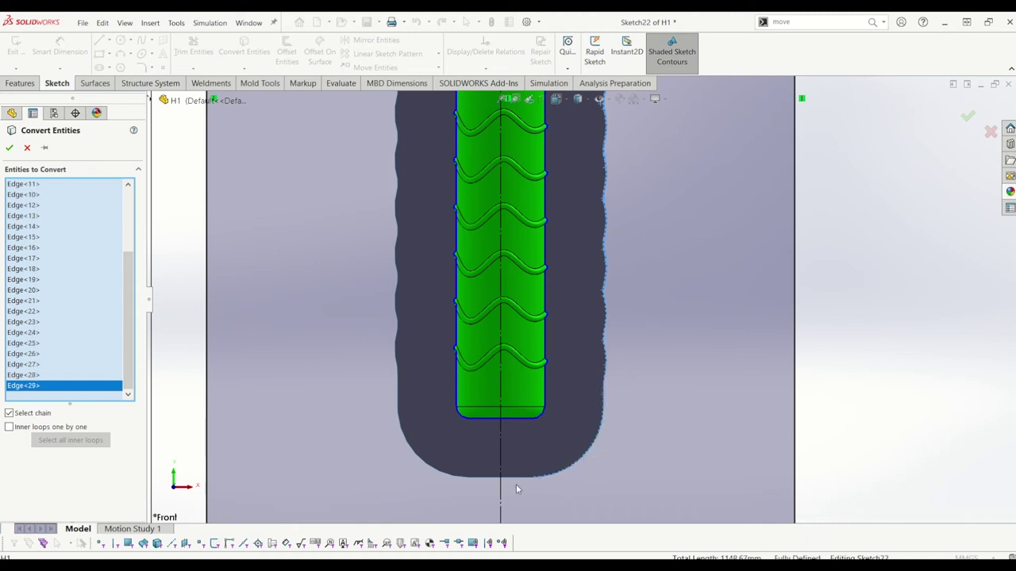
left_click(455, 475)
left_click(400, 363)
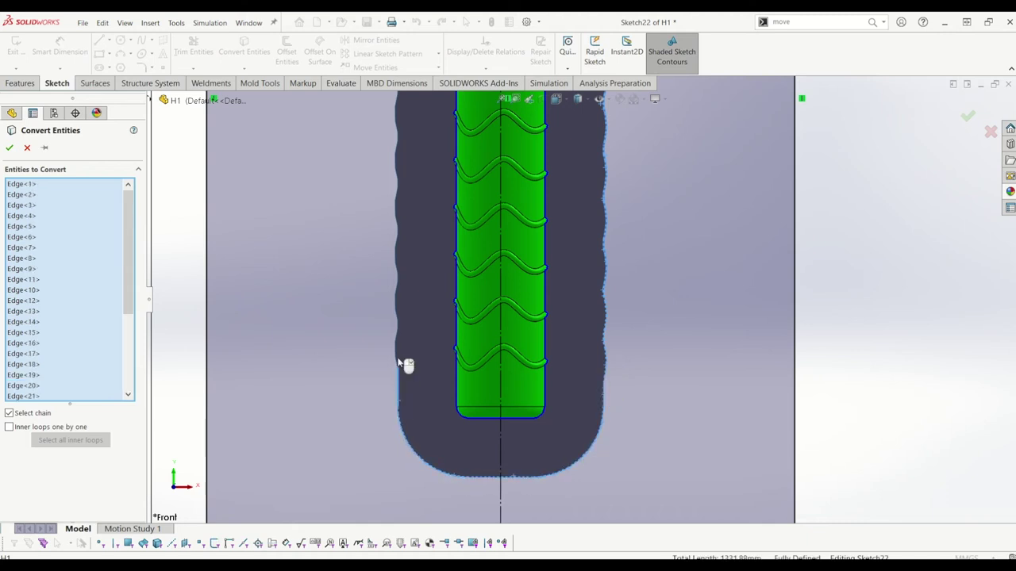
- Add the wavy outer edges of the parting surface up the left side of the handle to the conversion selection
left_click(397, 306)
left_click(398, 281)
scroll(408, 277, "up", 5)
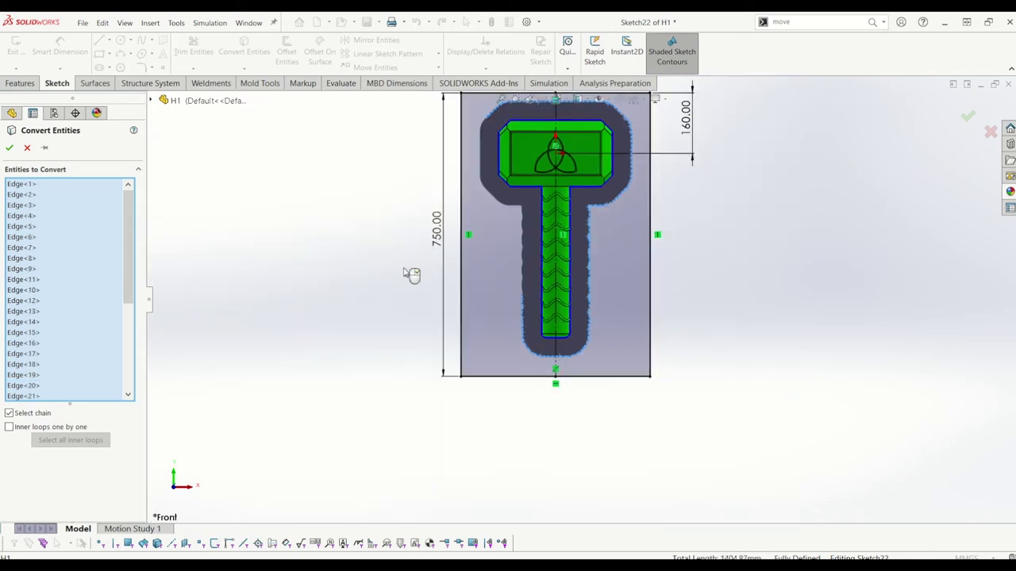
scroll(544, 261, "down", 4)
left_click(530, 335)
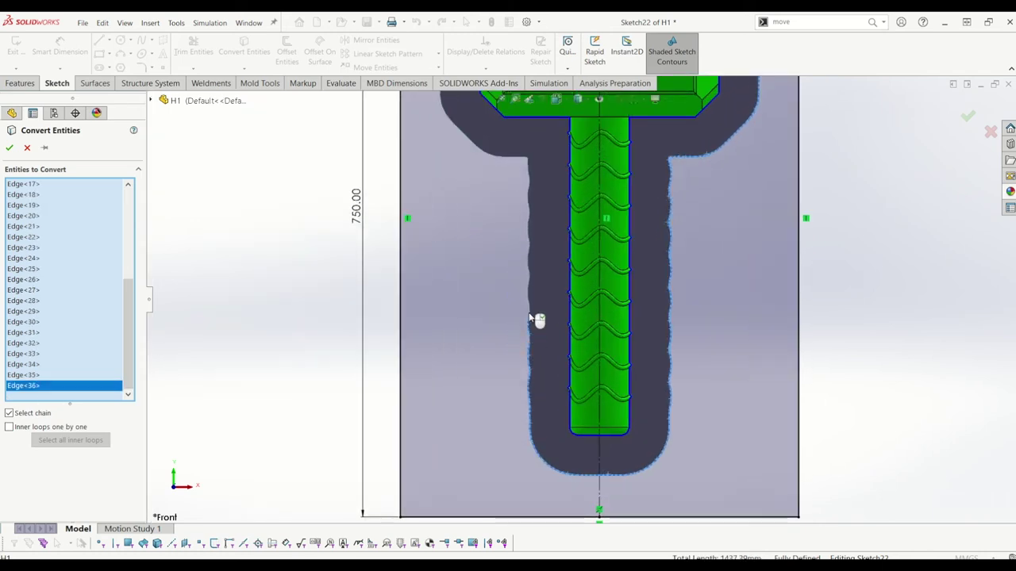
left_click(530, 245)
scroll(540, 249, "down", 3)
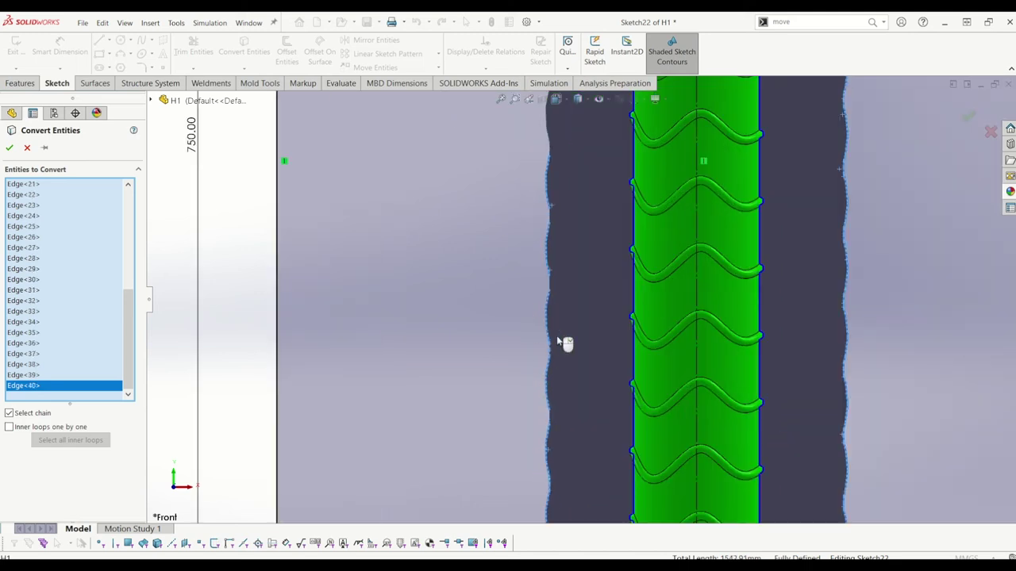
left_click(552, 208)
scroll(569, 220, "up", 2)
scroll(570, 220, "down", 1)
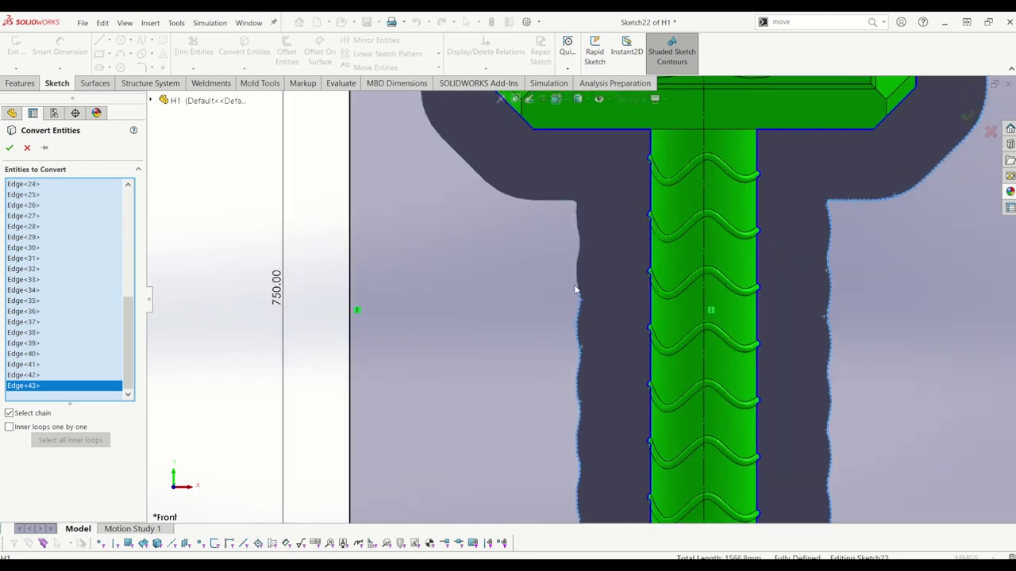
left_click(584, 229)
left_click(578, 211)
scroll(576, 210, "up", 1)
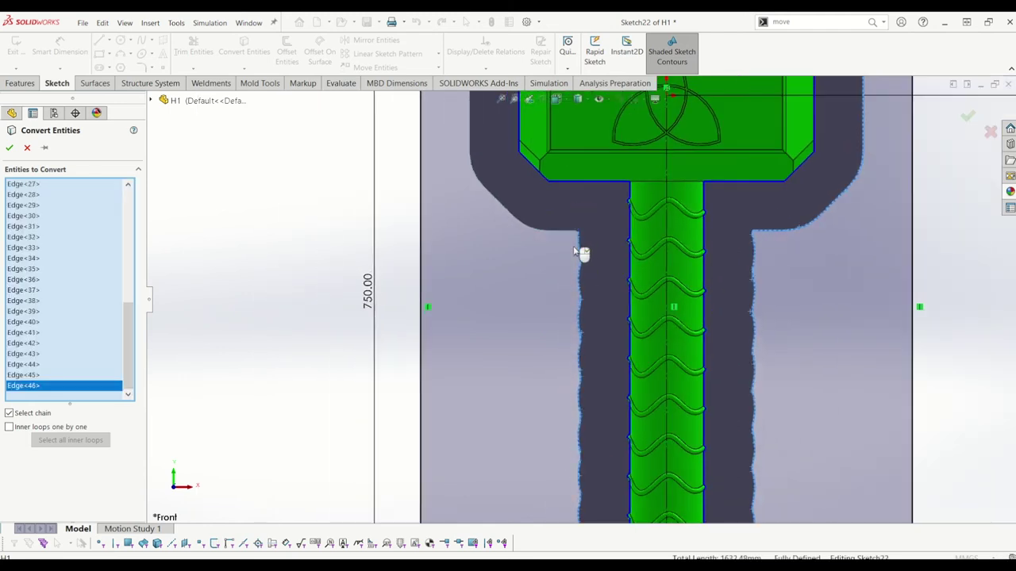
- Add the remaining outer edges around the head's left side and convert the selected parting surface edges into sketch entities
left_click(537, 231)
left_click(476, 179)
key("f")
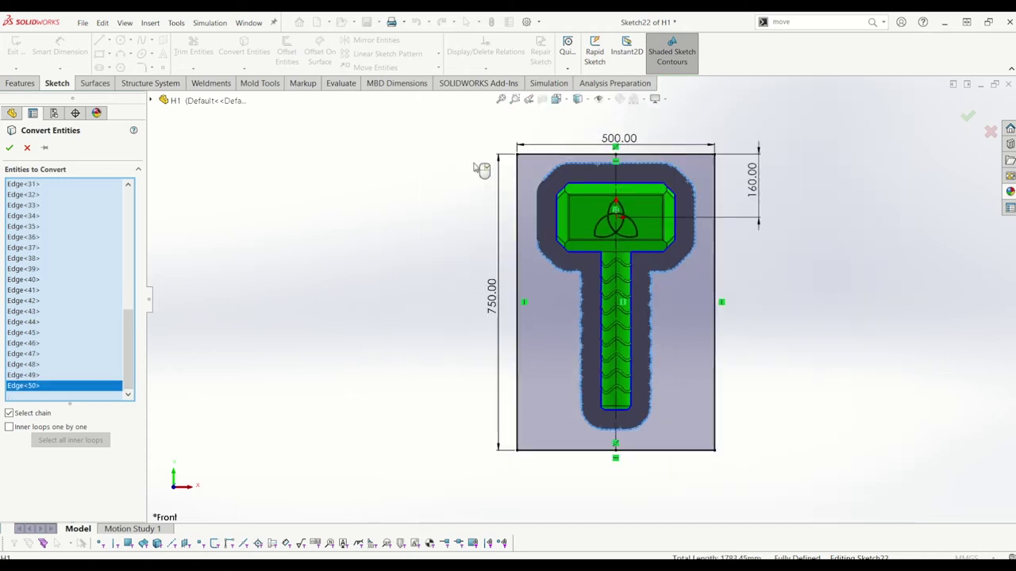
scroll(606, 266, "up", 3)
left_click(624, 258)
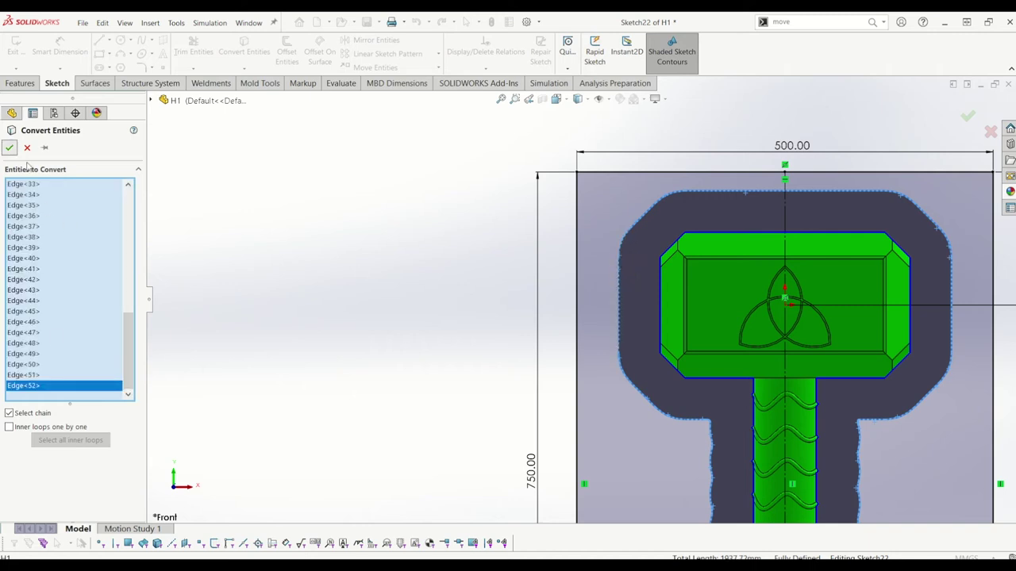
key("Return")
- Convert the skipped short edge on the left side of the handle's parting surface outline and exit the sketch
scroll(807, 419, "up", 4)
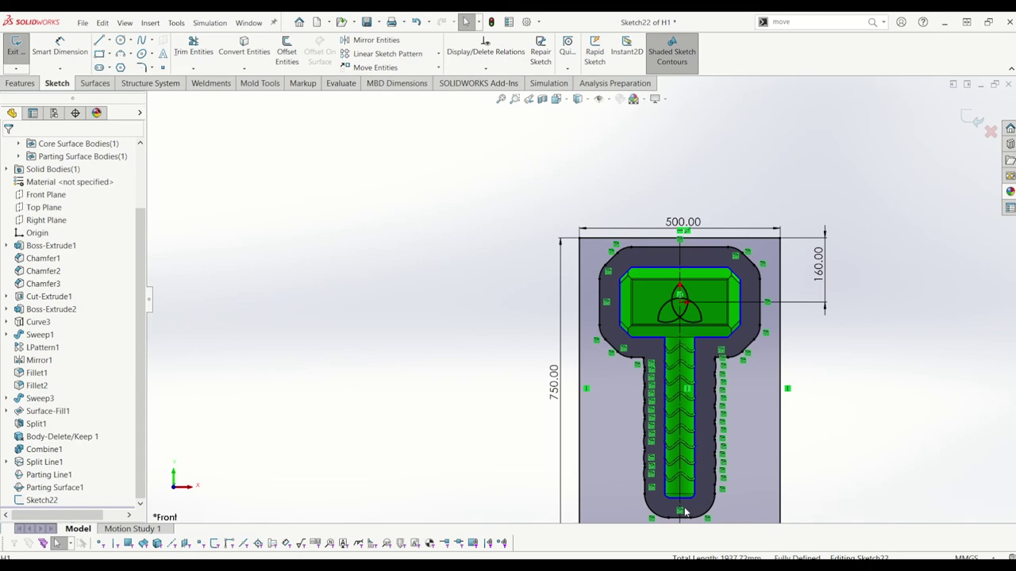
middle_click_drag(685, 510, 670, 456, "ctrl")
scroll(619, 437, "down", 1)
scroll(620, 435, "up", 5)
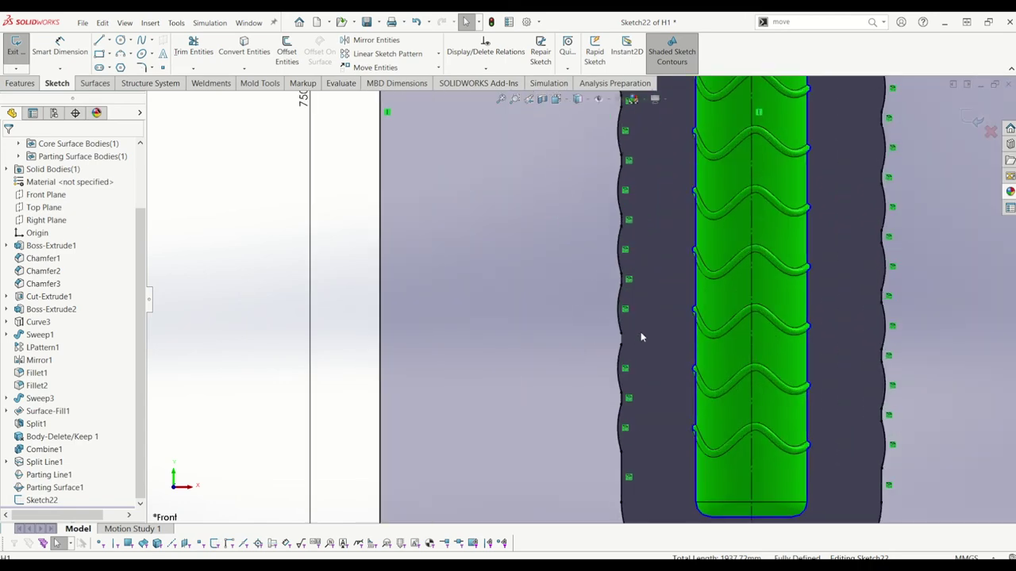
left_click(243, 46)
scroll(619, 343, "up", 3)
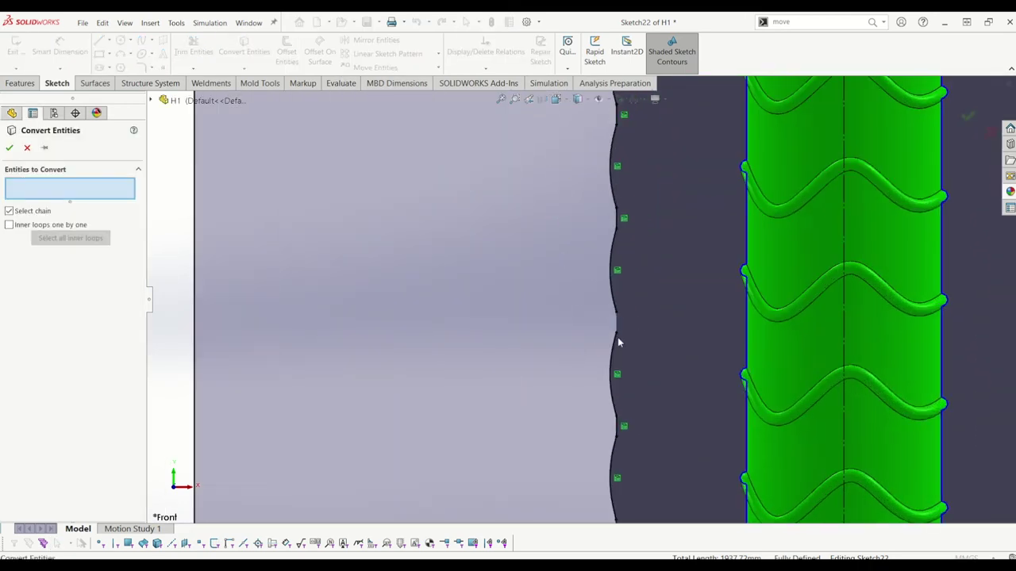
left_click(619, 333)
scroll(623, 238, "down", 6)
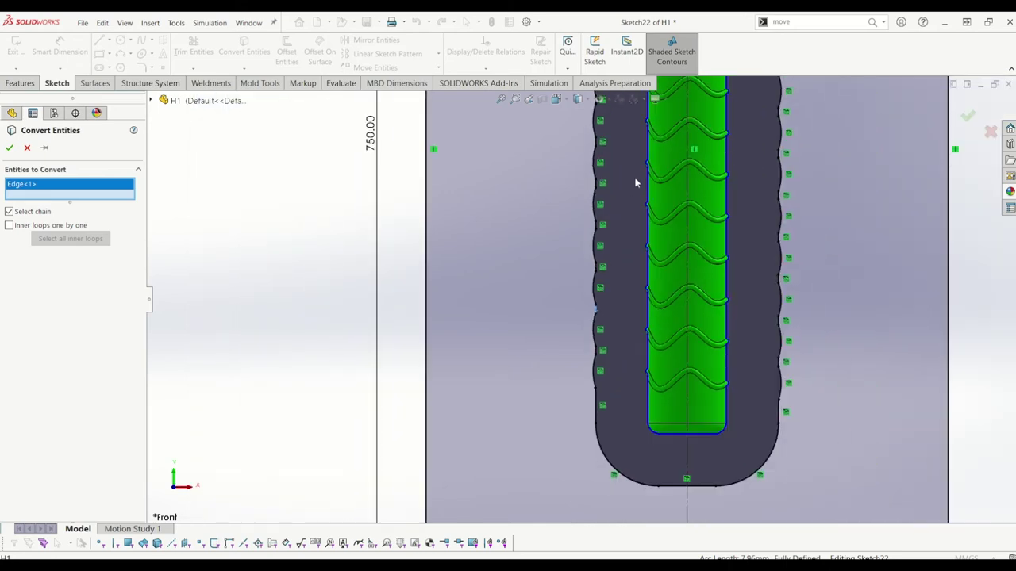
scroll(625, 177, "up", 2)
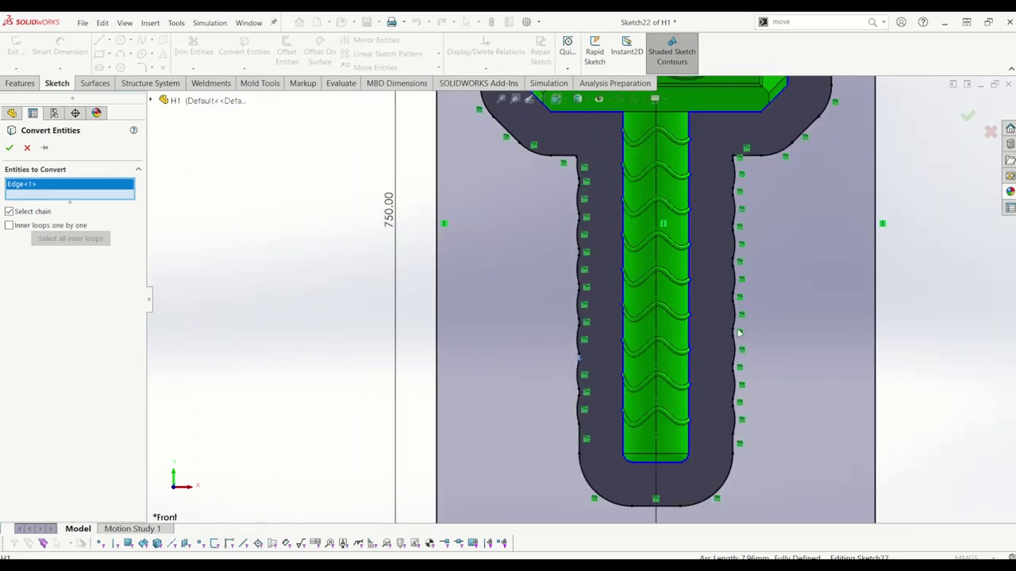
scroll(738, 333, "down", 4)
scroll(657, 140, "up", 2)
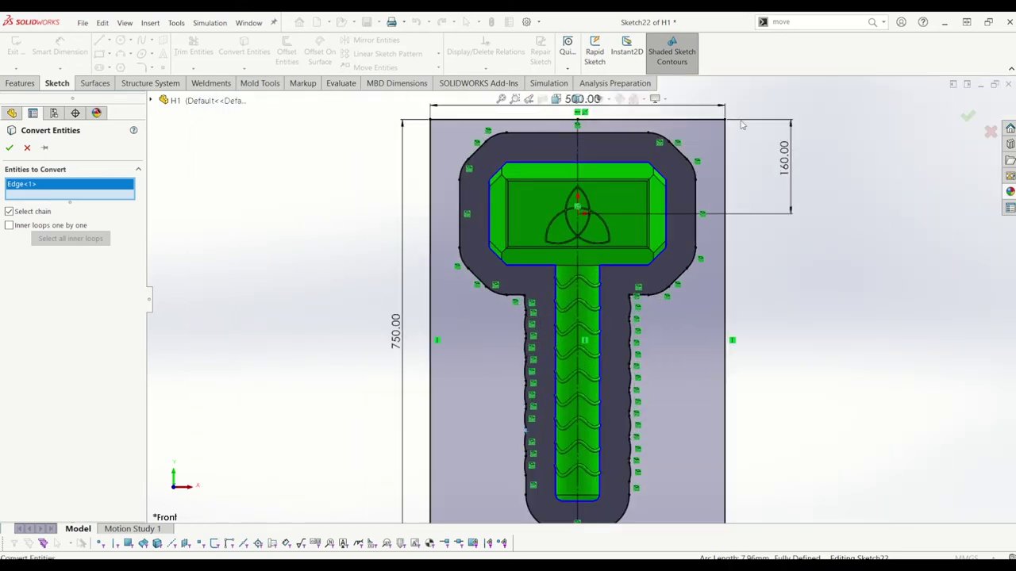
left_click(8, 149)
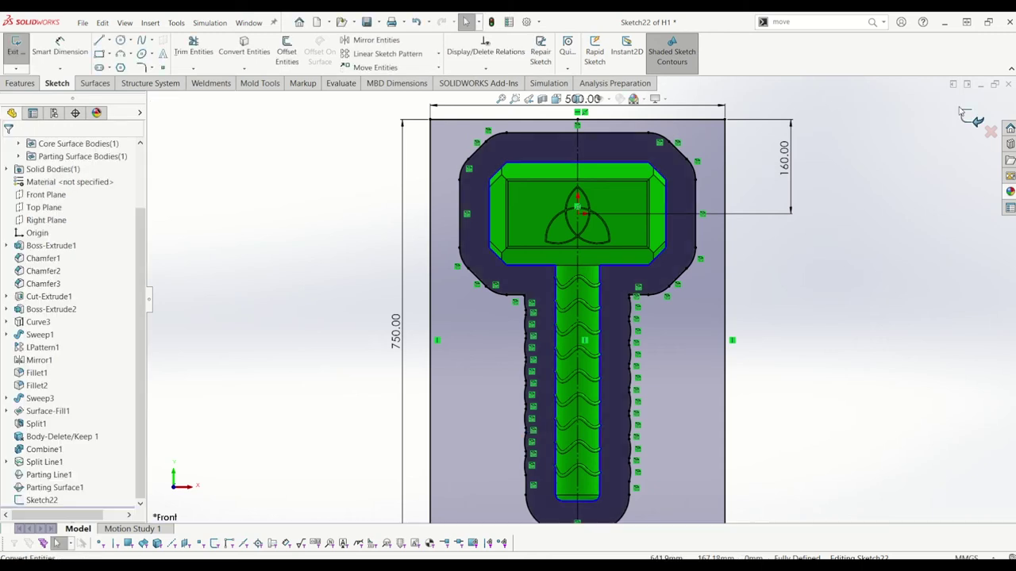
left_click(971, 119)
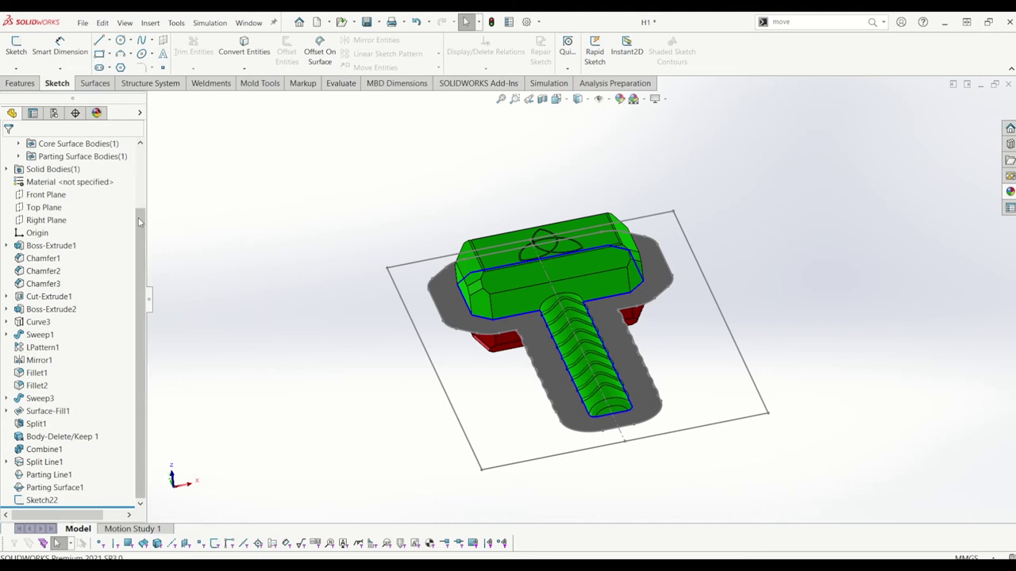
- Create a Filled Surface from the block outline sketch, covering the area between the rectangle and the parting surface edge
left_click(260, 83)
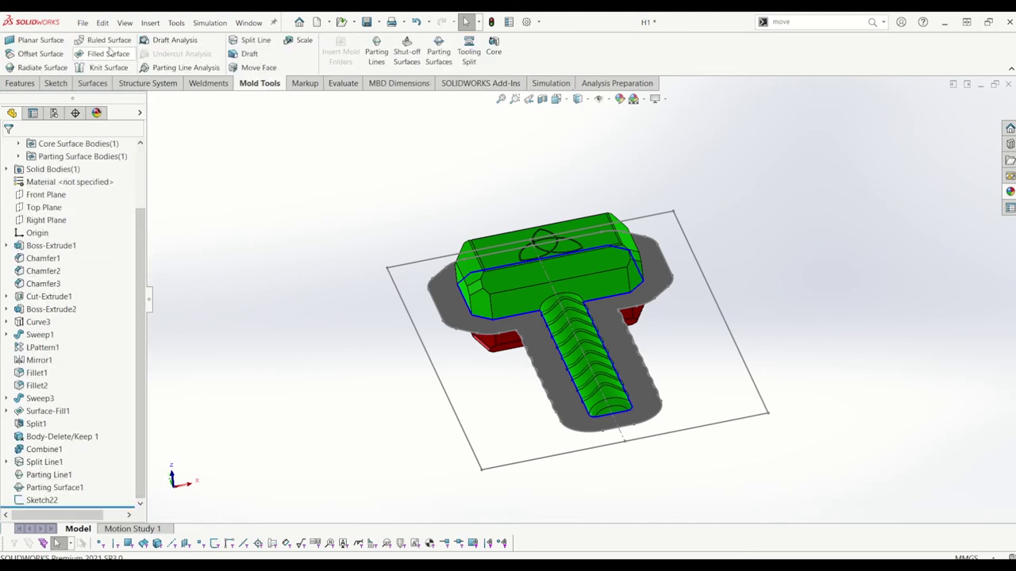
left_click(120, 56)
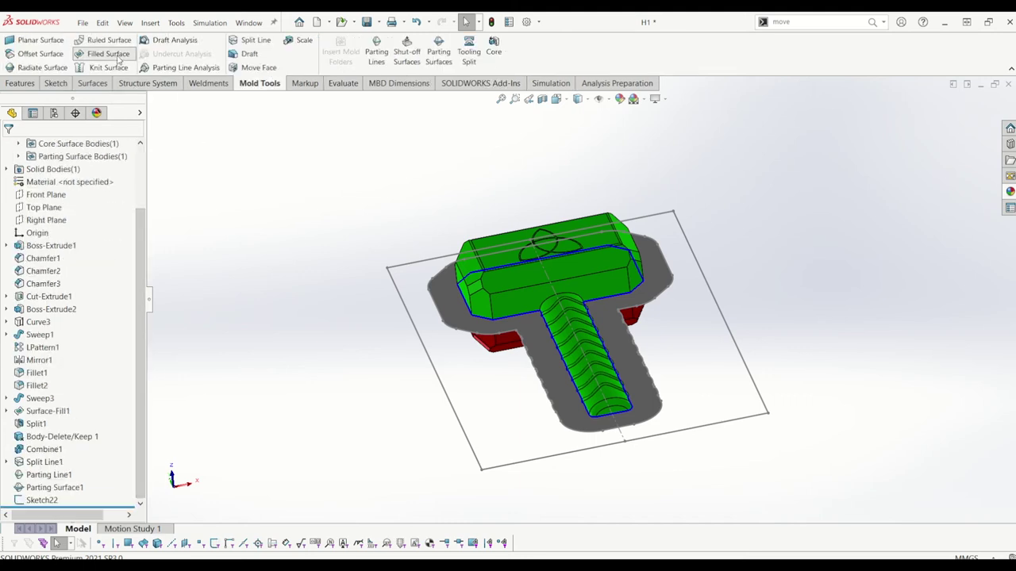
left_click(431, 361)
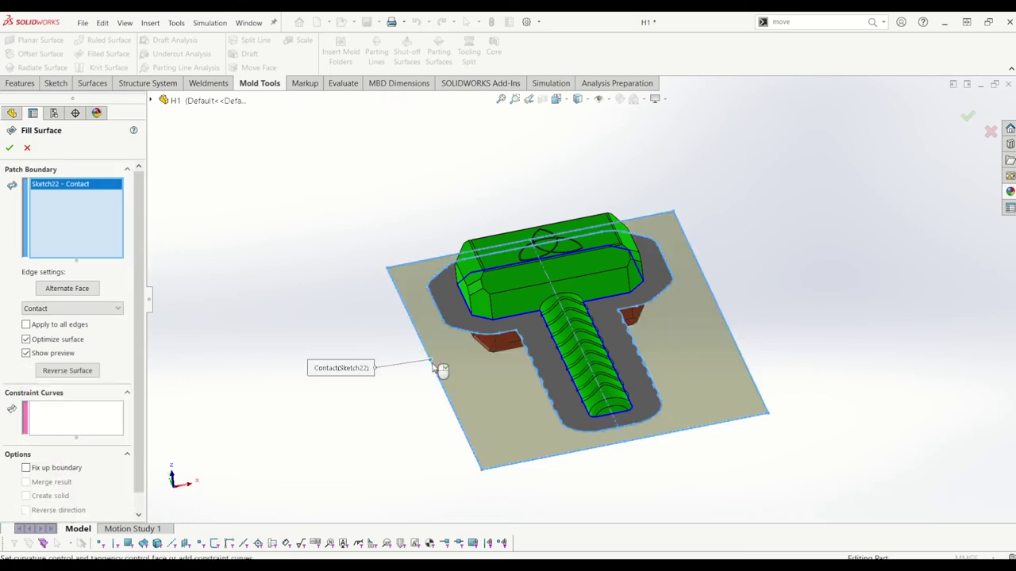
left_click(9, 147)
- Knit the filled surface and the parting surface into one surface, with entities merged
middle_click_drag(503, 257, 486, 268)
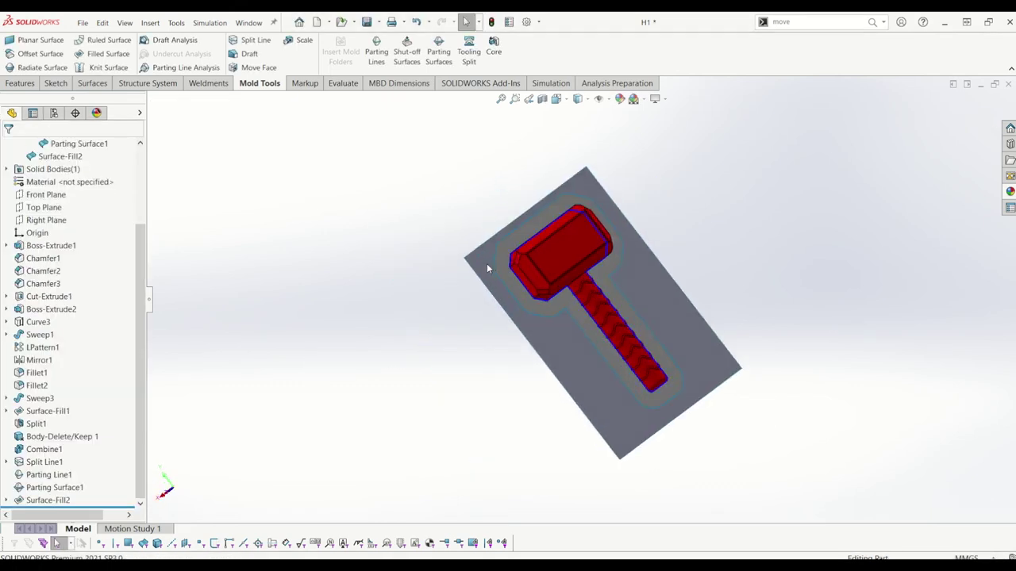
left_click(486, 268)
scroll(487, 268, "down", 3)
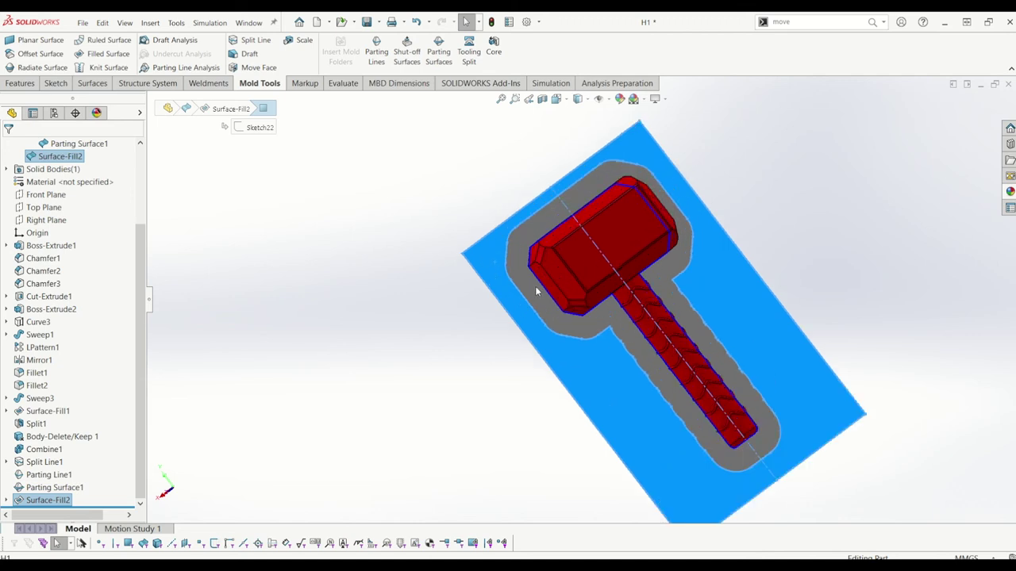
left_click(535, 285)
left_click(487, 298, "ctrl")
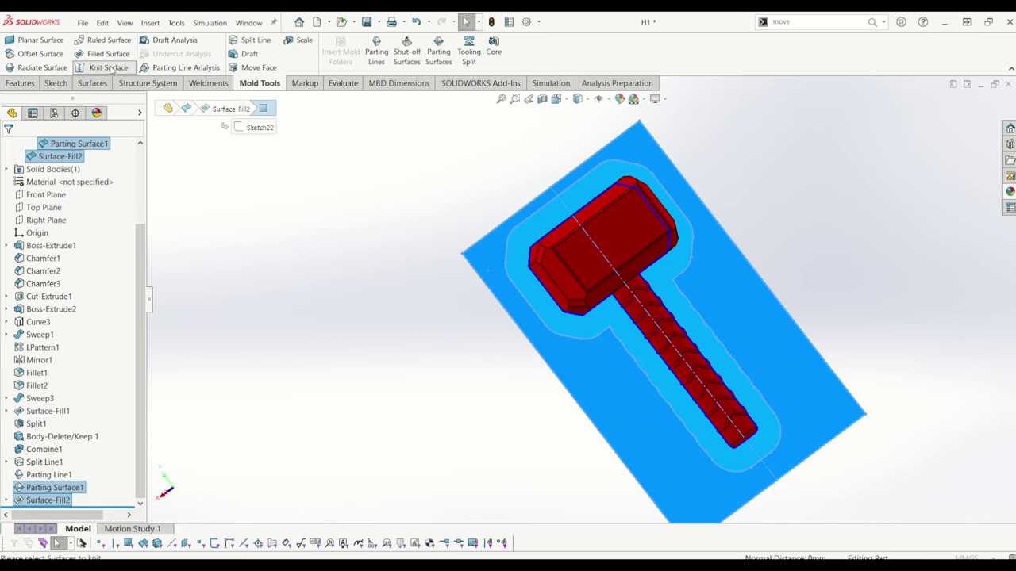
left_click(110, 68)
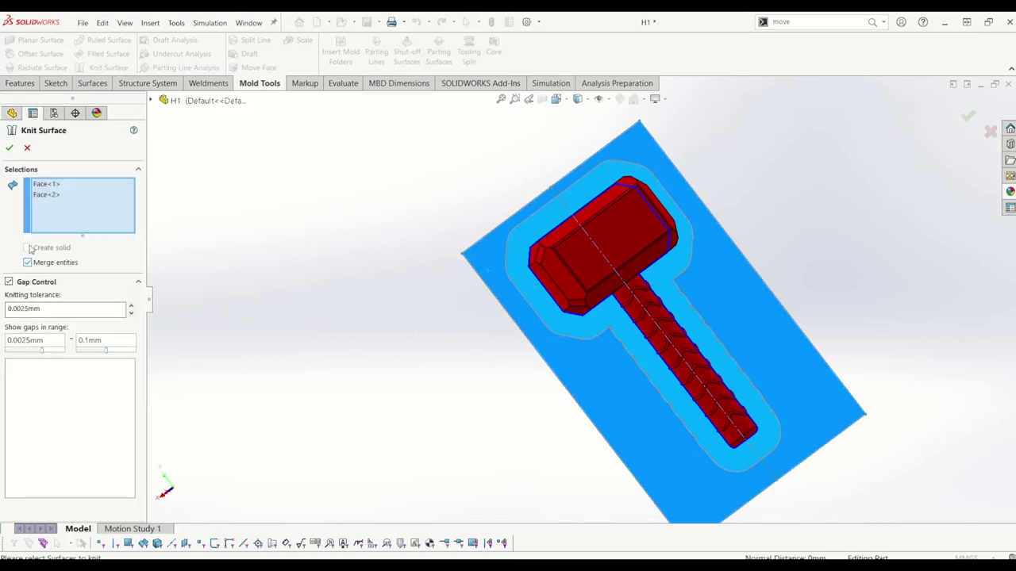
left_click(9, 149)
- Hide the original filled surface body that overlaps the knitted parting surface
middle_click_drag(397, 331, 463, 291)
scroll(90, 482, "down", 1)
left_click(61, 500)
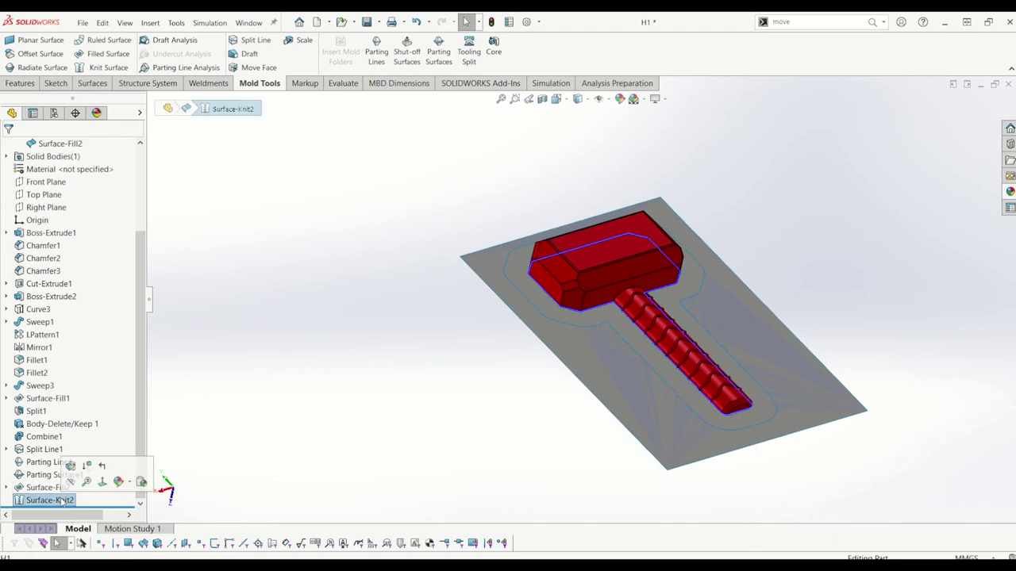
middle_click_drag(401, 389, 476, 424)
scroll(534, 272, "down", 3)
left_click(533, 283)
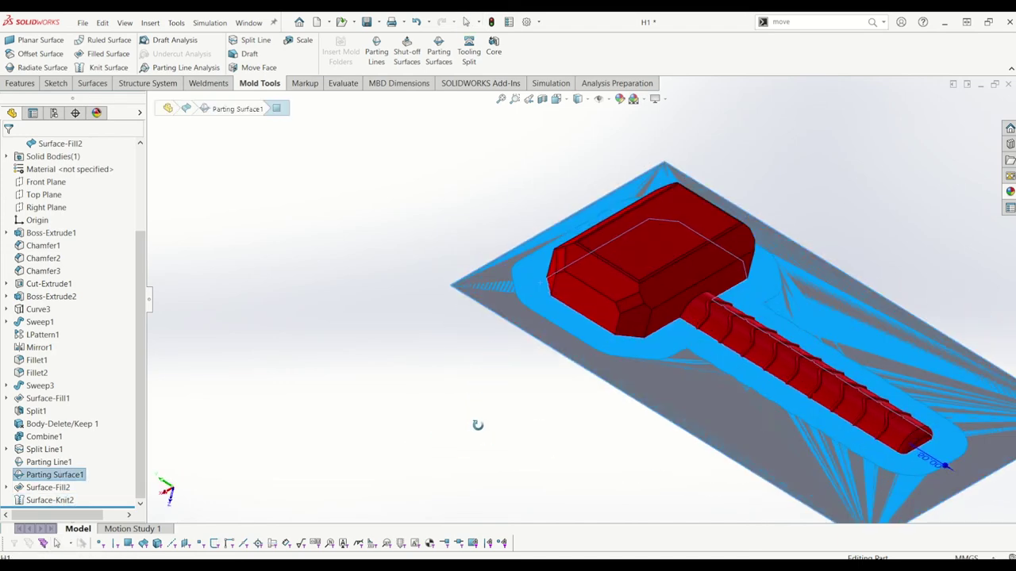
right_click(560, 336)
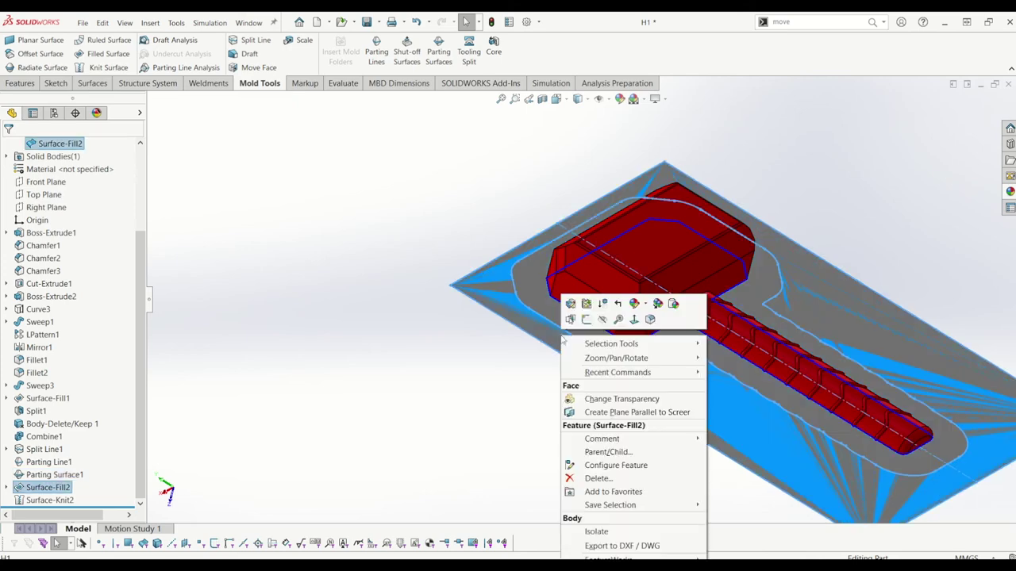
left_click(603, 320)
- Hide the green cavity surface body and check the knitted parting surface around the red core surface
middle_click_drag(572, 353, 599, 366)
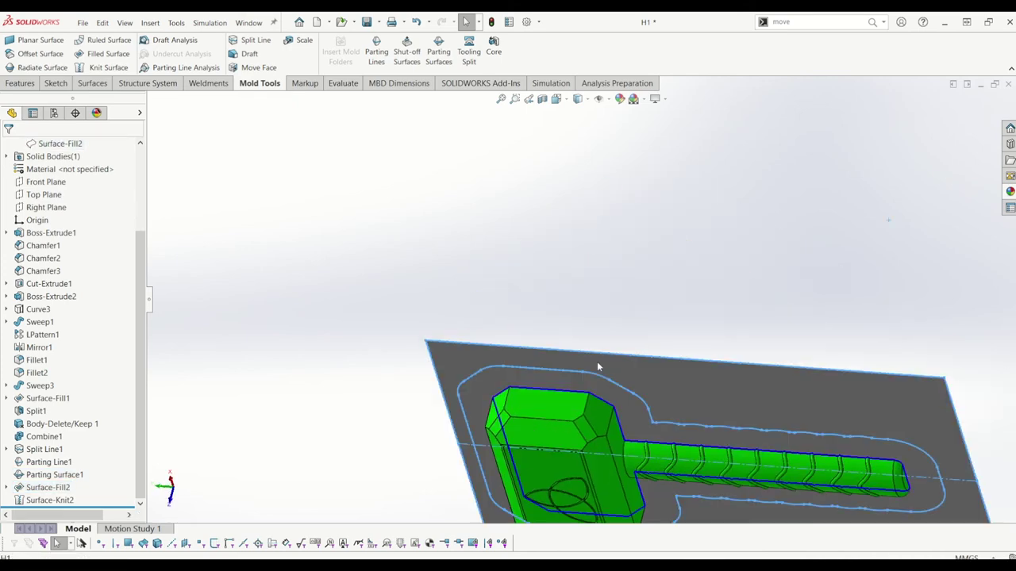
right_click(566, 412)
left_click(605, 322)
middle_click_drag(575, 387, 622, 346)
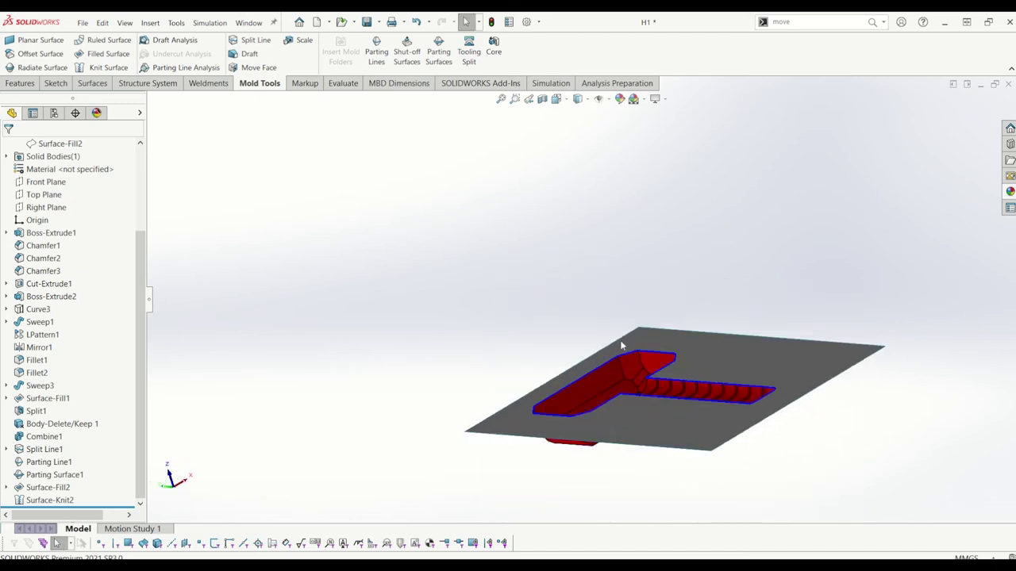
left_click(611, 412)
middle_click_drag(590, 438, 608, 468)
scroll(607, 468, "up", 4)
scroll(55, 320, "up", 3)
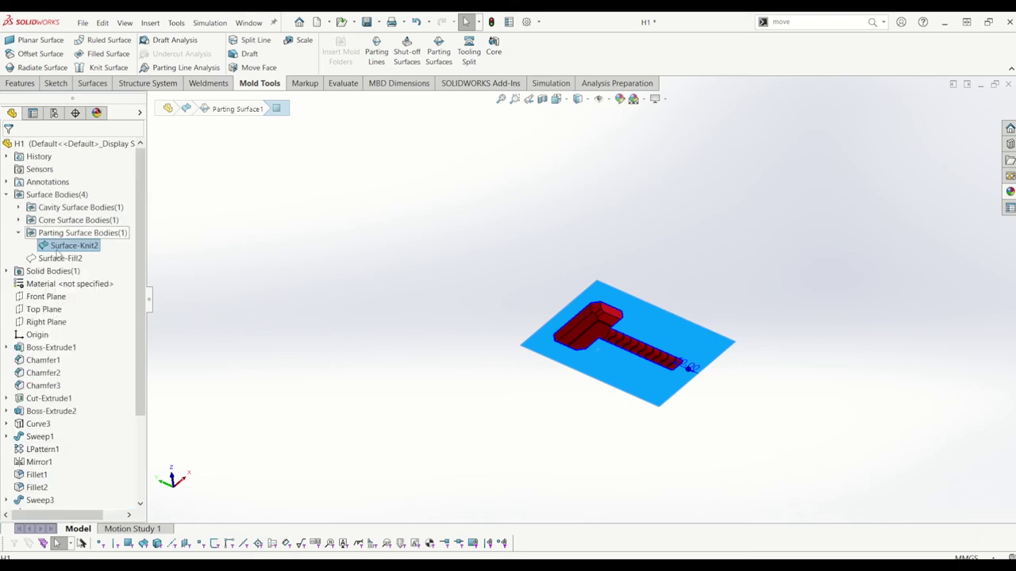
- Show the filled surface body to compare it with the knitted parting surface, and hide it again
right_click(60, 258)
key("Escape")
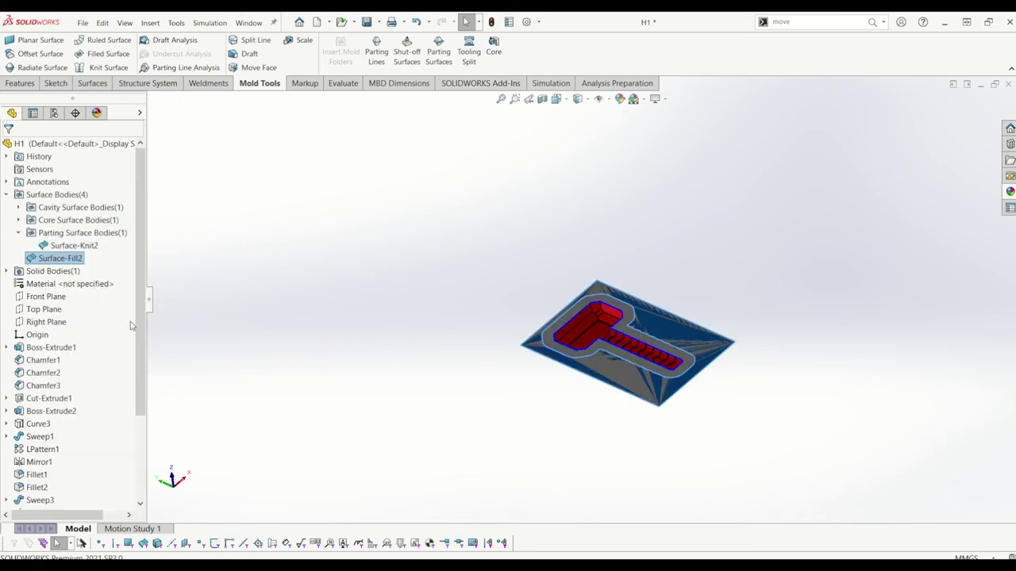
left_click(346, 286)
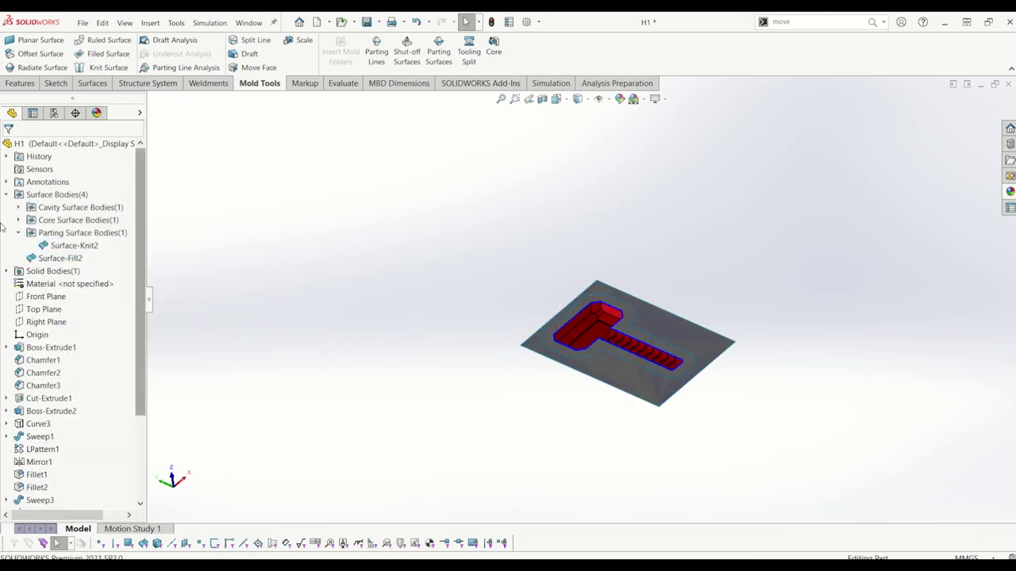
right_click(37, 261)
left_click(48, 246)
left_click(18, 232)
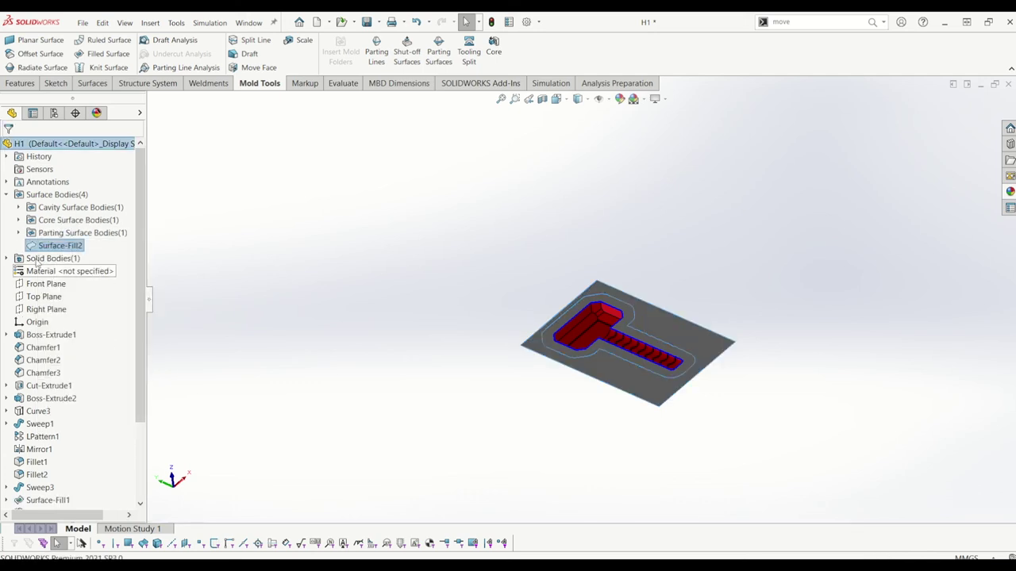
- Hide the core surface body and inspect the hammer-shaped opening in the knitted parting surface
scroll(37, 264, "down", 3)
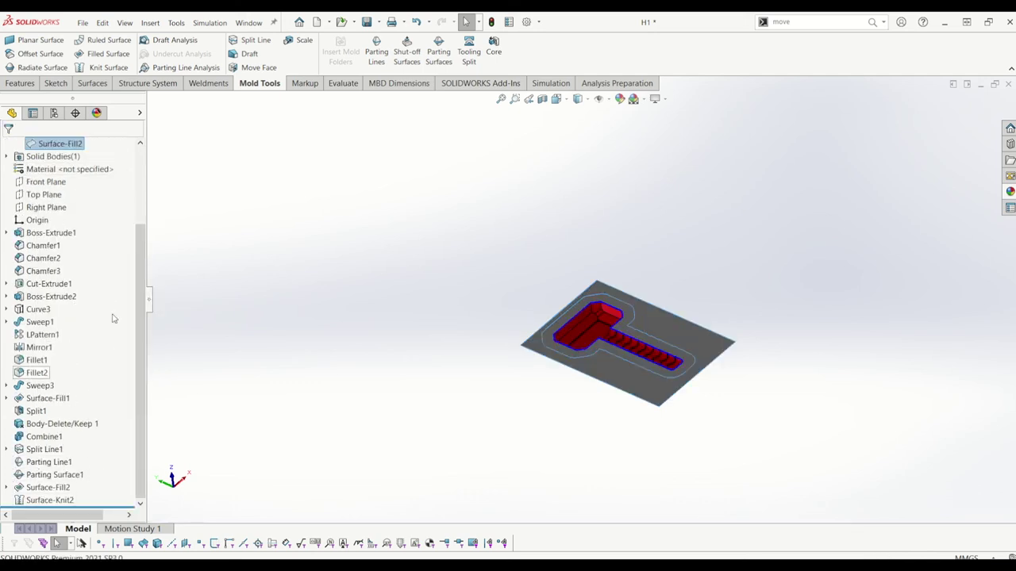
scroll(588, 306, "up", 3)
middle_click_drag(643, 340, 642, 354)
scroll(25, 211, "up", 3)
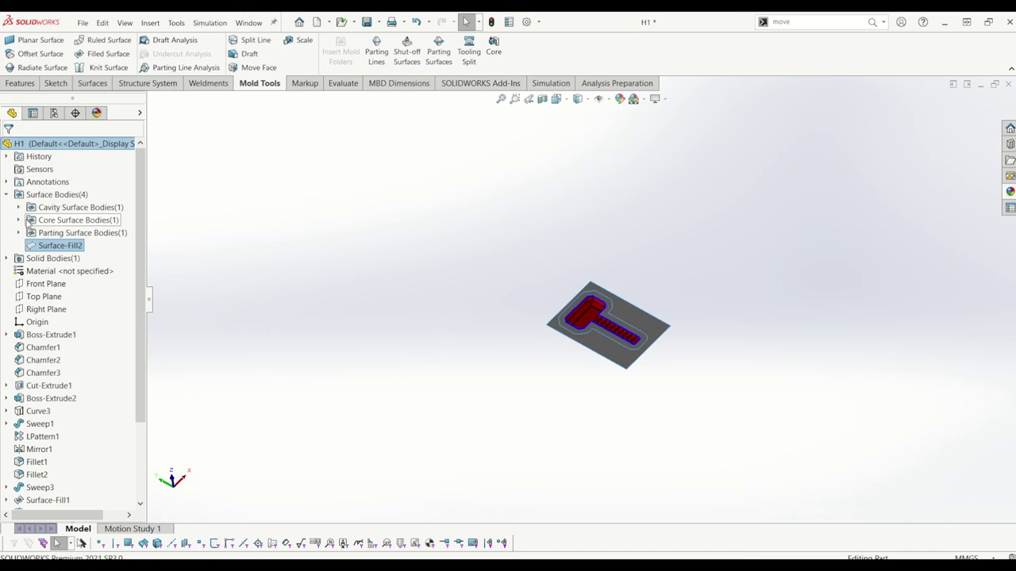
left_click(18, 219)
right_click(49, 233)
left_click(56, 221)
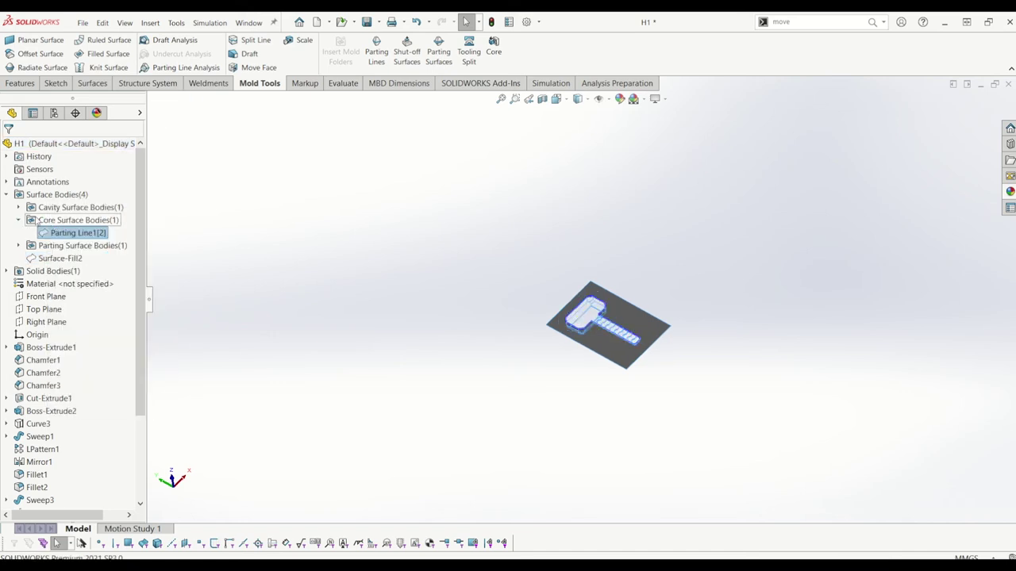
left_click(447, 320)
scroll(624, 325, "down", 4)
middle_click_drag(623, 325, 621, 305)
scroll(641, 344, "down", 4)
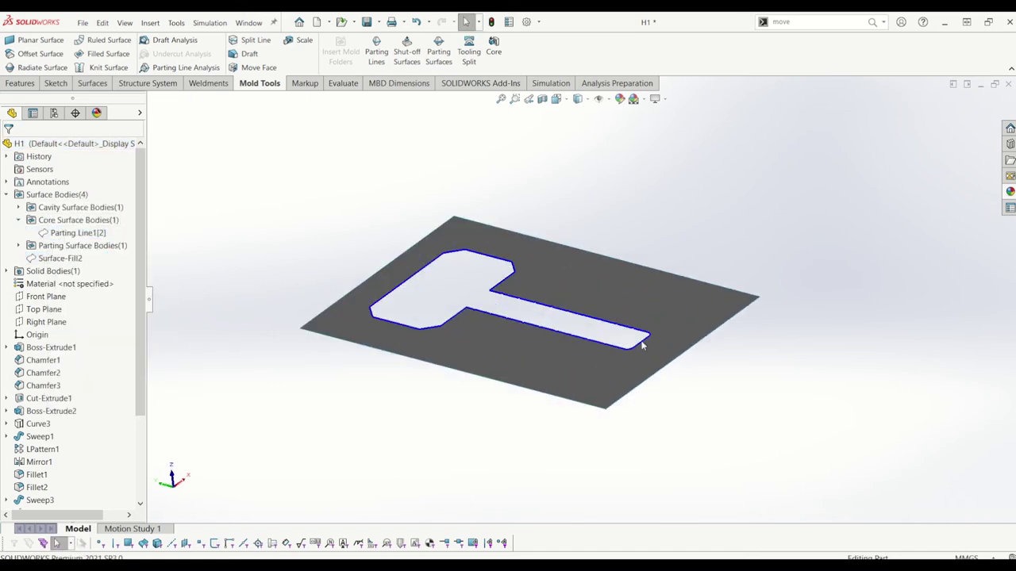
middle_click_drag(641, 344, 594, 340)
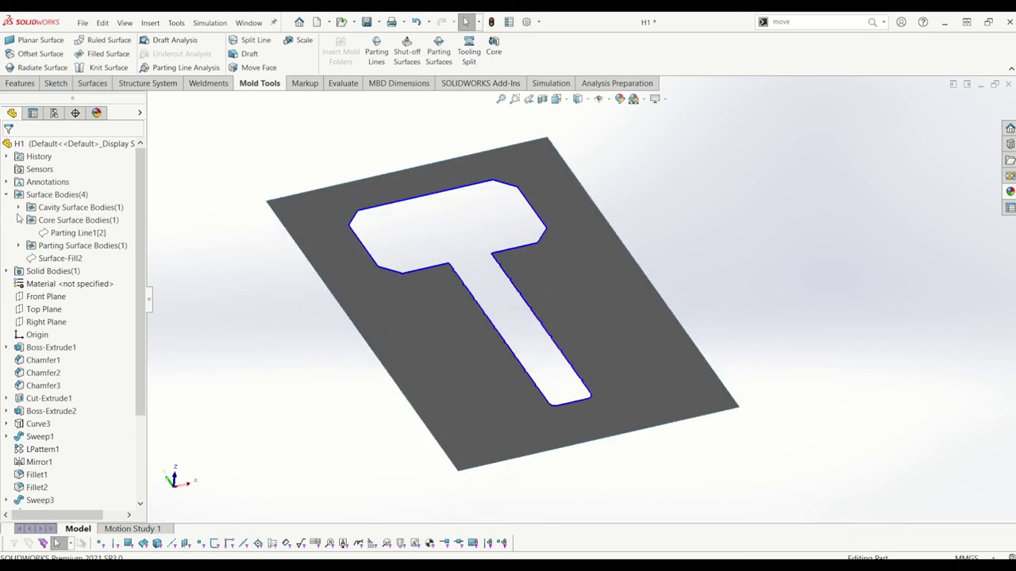
- Show the hidden cavity and core surface bodies again
left_click(18, 207)
left_click(78, 219)
right_click(78, 220)
left_click(75, 252)
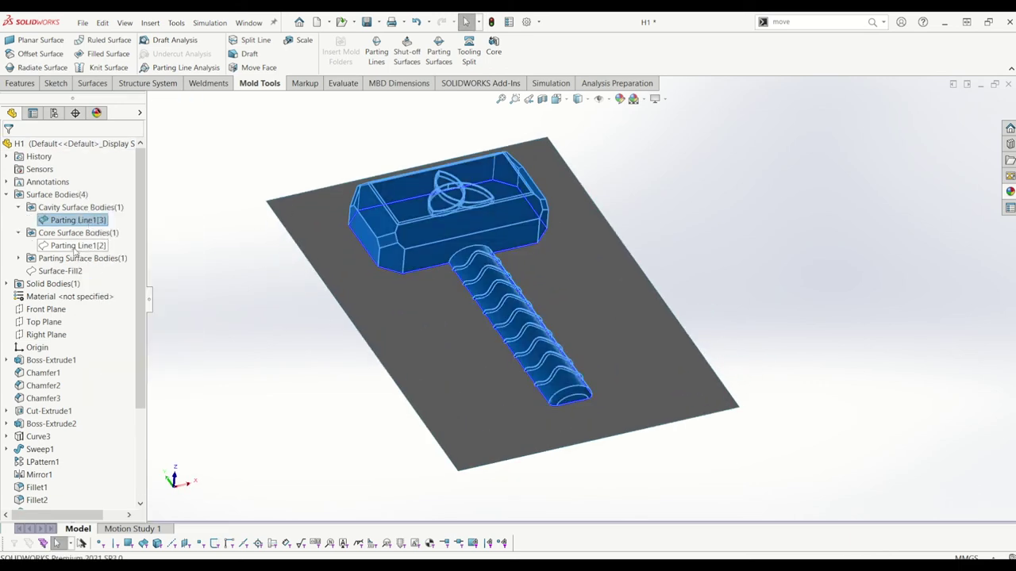
left_click(75, 245)
right_click(75, 245)
left_click(190, 319)
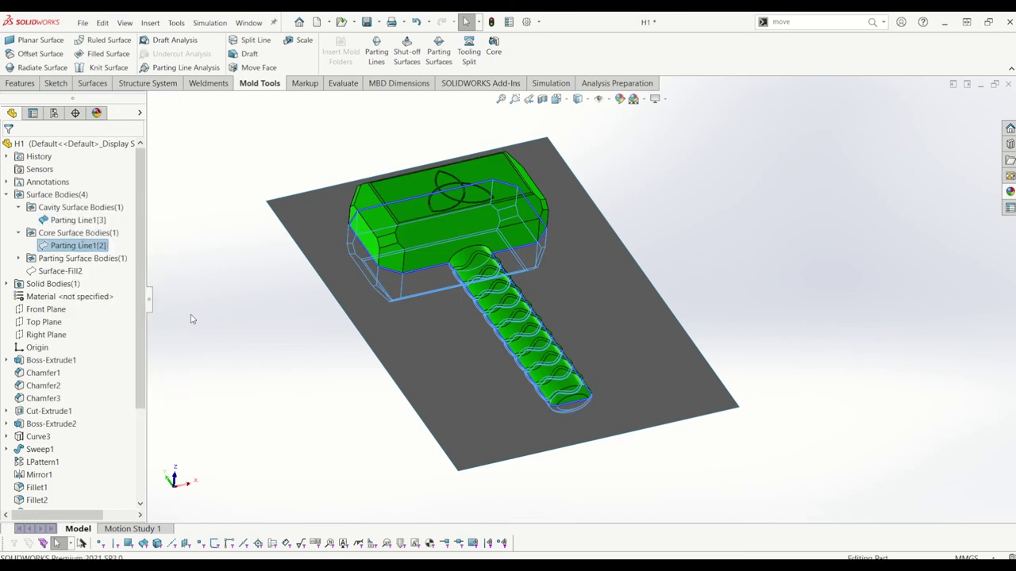
- Examine the green cavity and red core surfaces on both sides of the parting surface from several angles
middle_click_drag(190, 319, 466, 473)
middle_click_drag(495, 371, 487, 468)
left_click(487, 468)
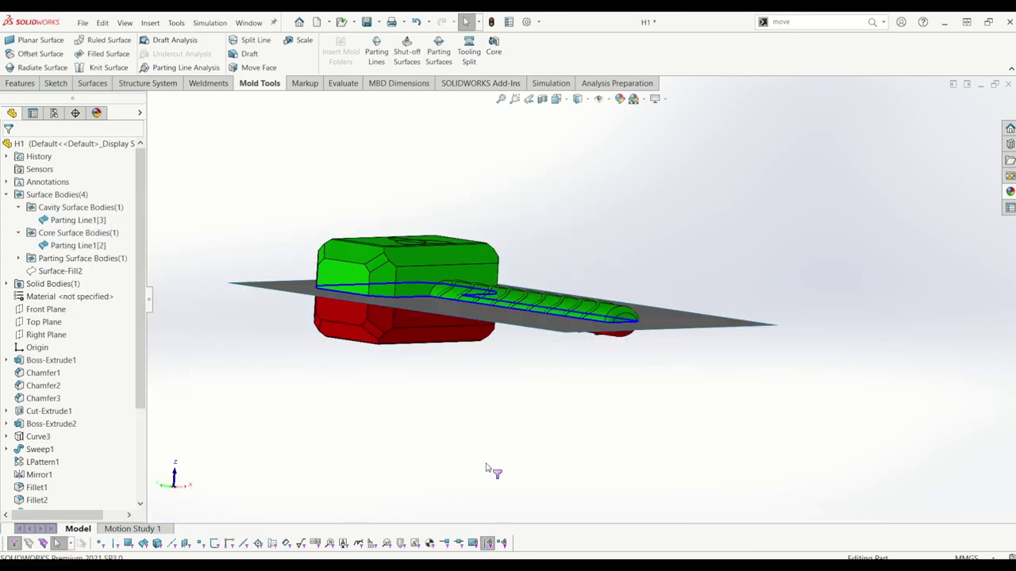
scroll(422, 384, "up", 5)
middle_click_drag(422, 384, 293, 466)
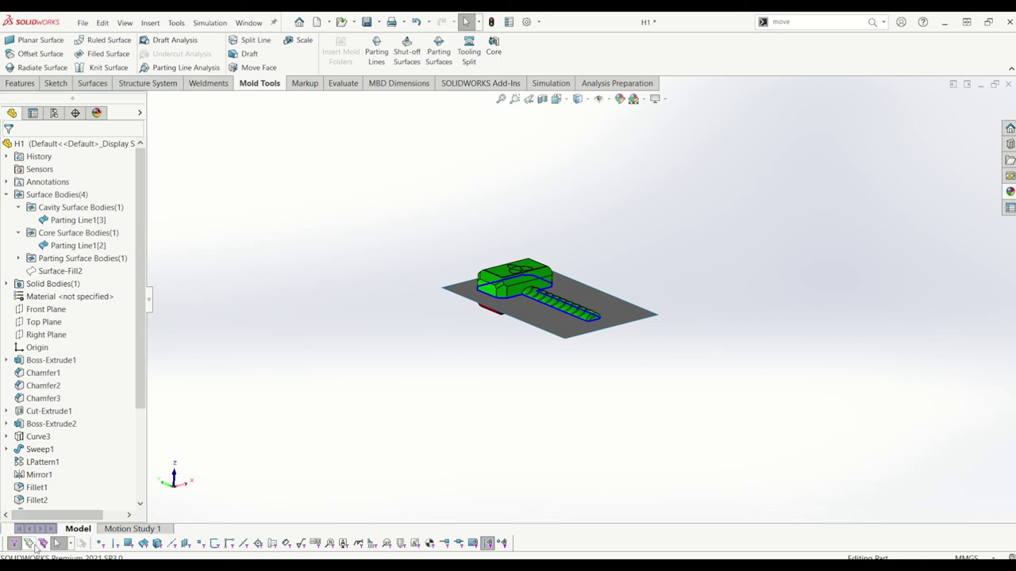
left_click(28, 544)
middle_click_drag(561, 320, 561, 320)
scroll(524, 260, "down", 5)
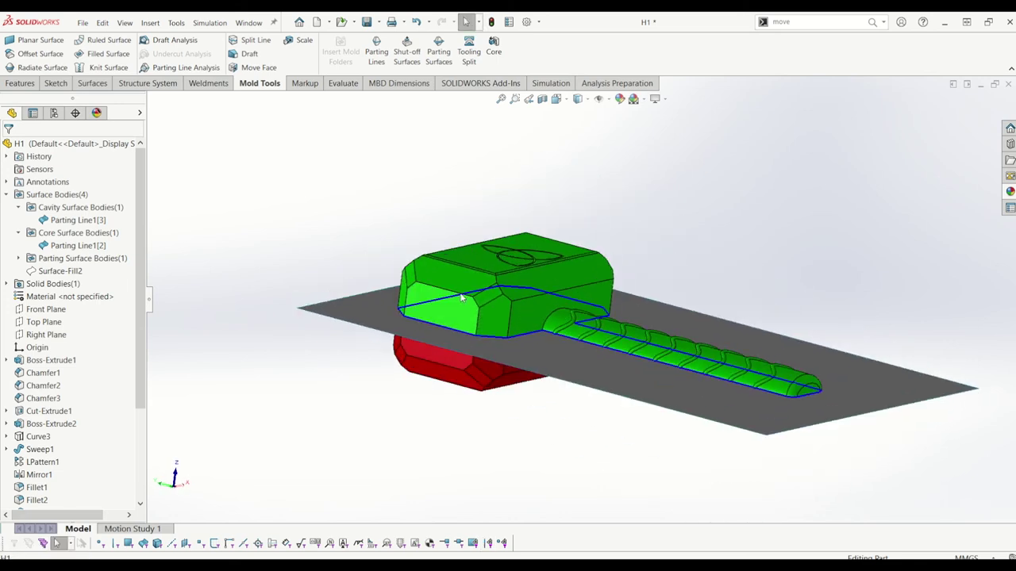
left_click(465, 282)
scroll(431, 386, "up", 1)
left_click(461, 360)
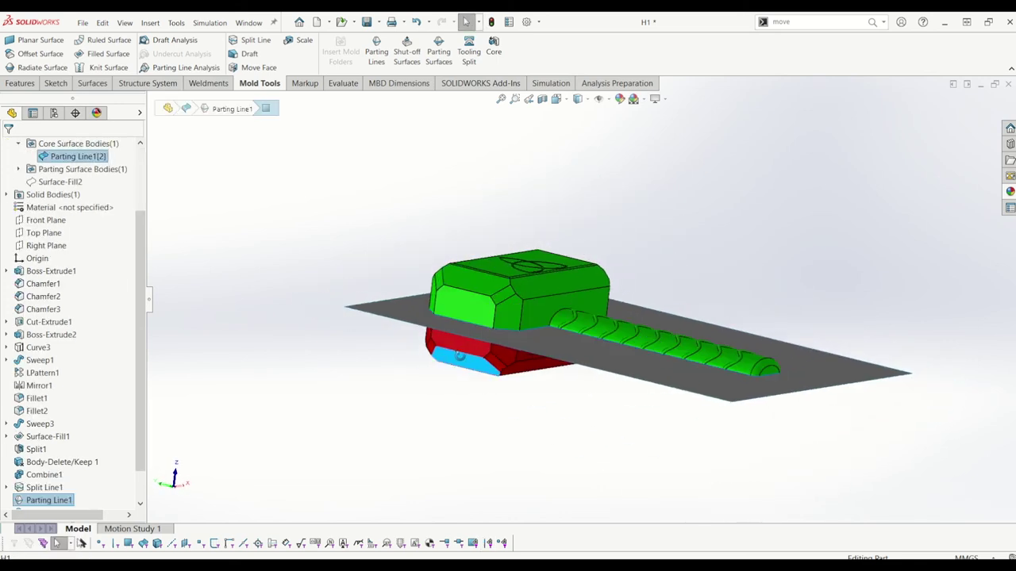
middle_click_drag(462, 360, 441, 423)
scroll(477, 370, "up", 1)
left_click(412, 338)
left_click(442, 425)
scroll(465, 376, "up", 4)
scroll(684, 208, "down", 2)
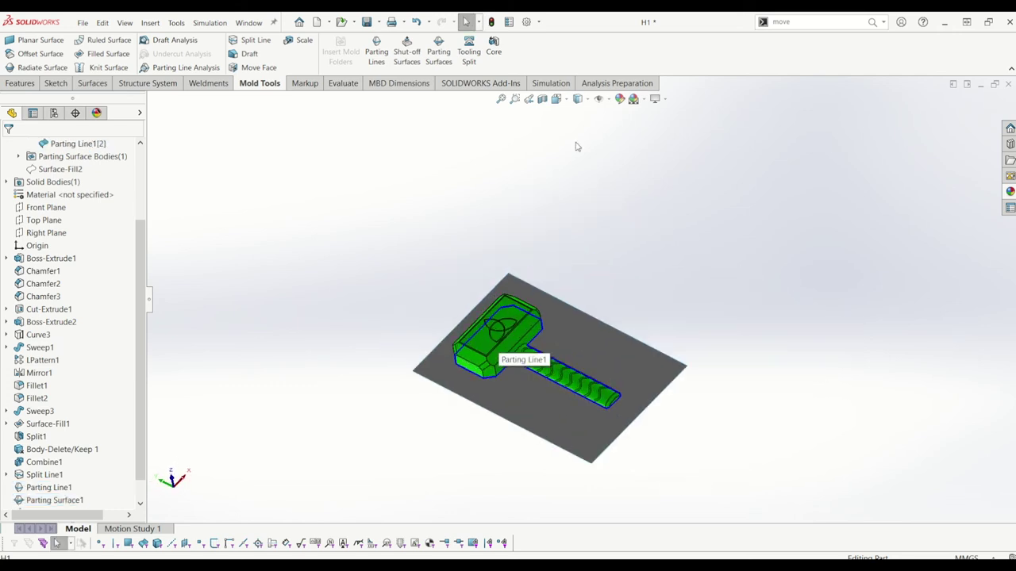
- Start a Tooling Split on the parting surface and convert its rectangular outer boundary into the block profile sketch
left_click(478, 47)
left_click(464, 395)
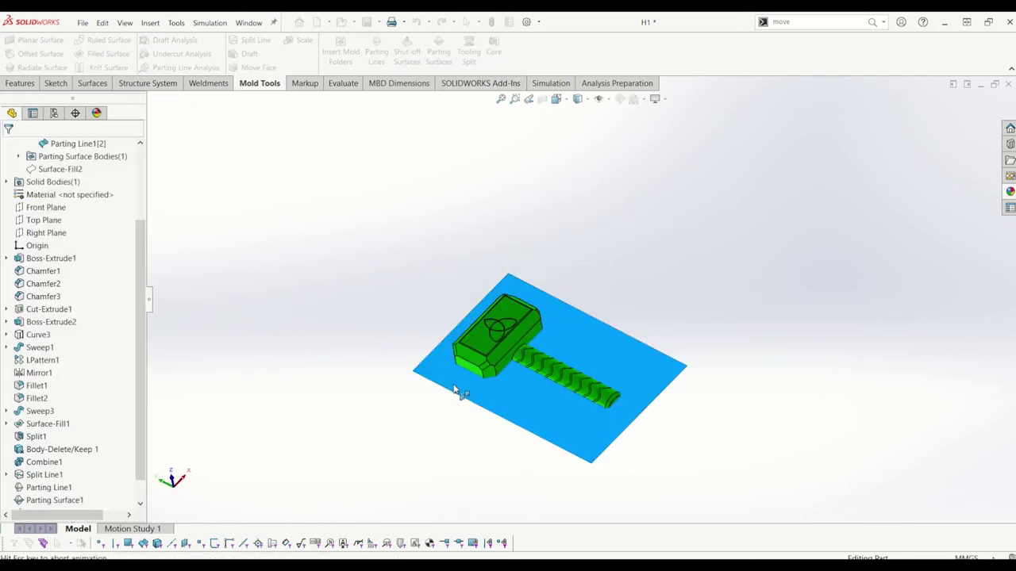
left_click(241, 52)
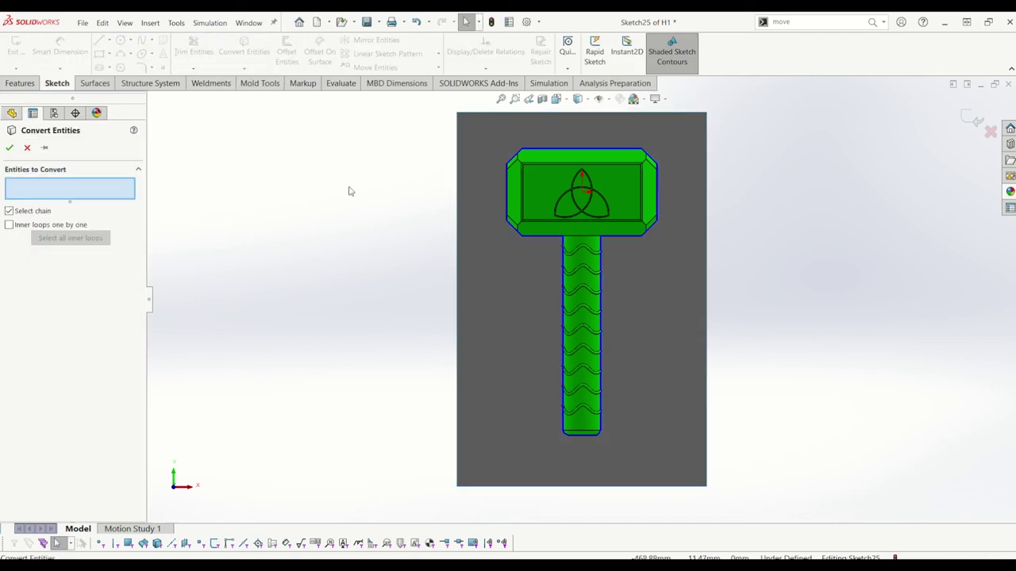
left_click(478, 151)
left_click(8, 148)
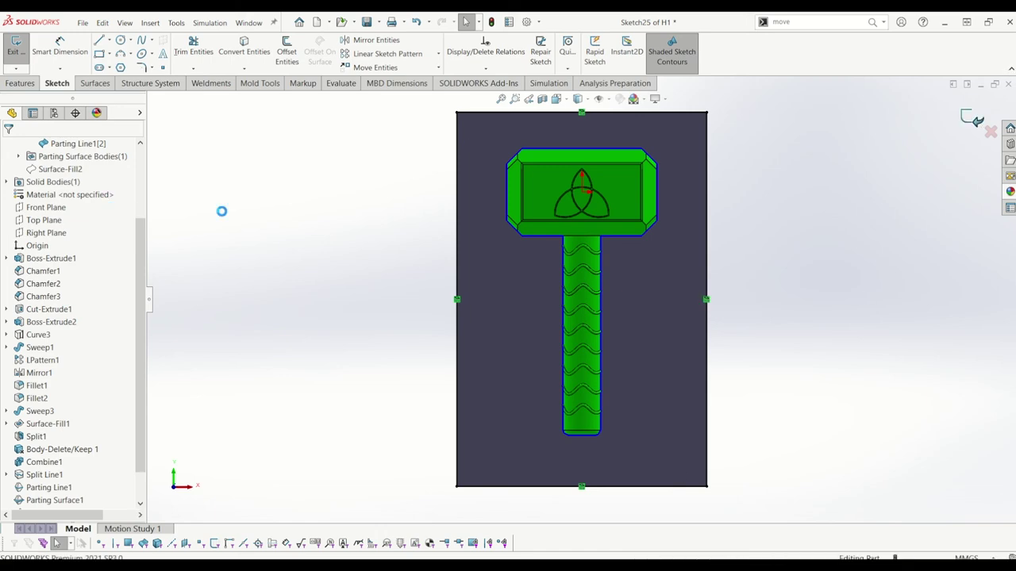
- Review the core, cavity and parting surface selections and create the tooling split with 150 mm block depth in both directions
mouse_move(598, 304)
middle_mouse_down()
mouse_move(598, 186)
mouse_move(593, 247)
mouse_move(591, 194)
middle_mouse_up()
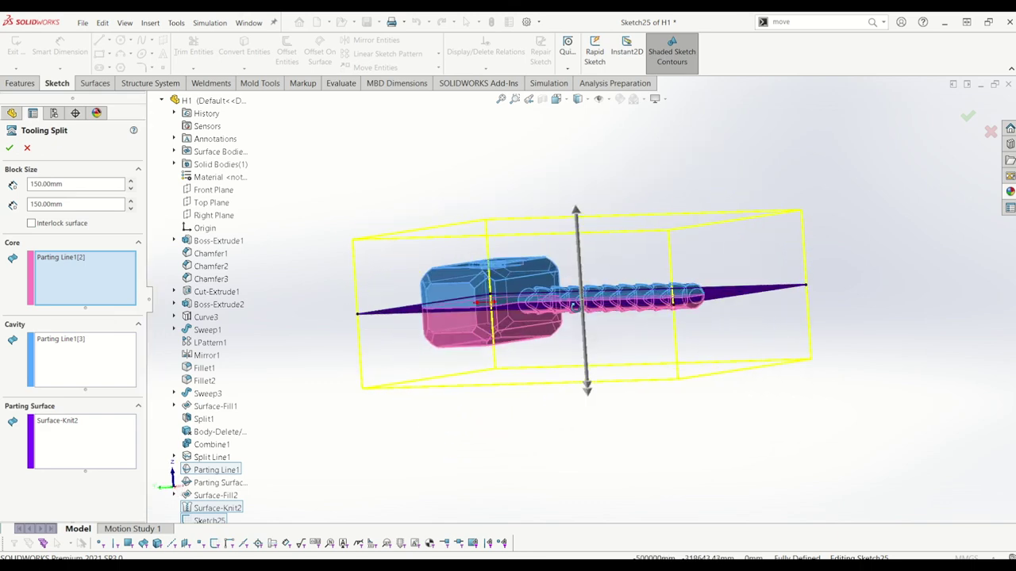
left_click(58, 421)
left_click(76, 360)
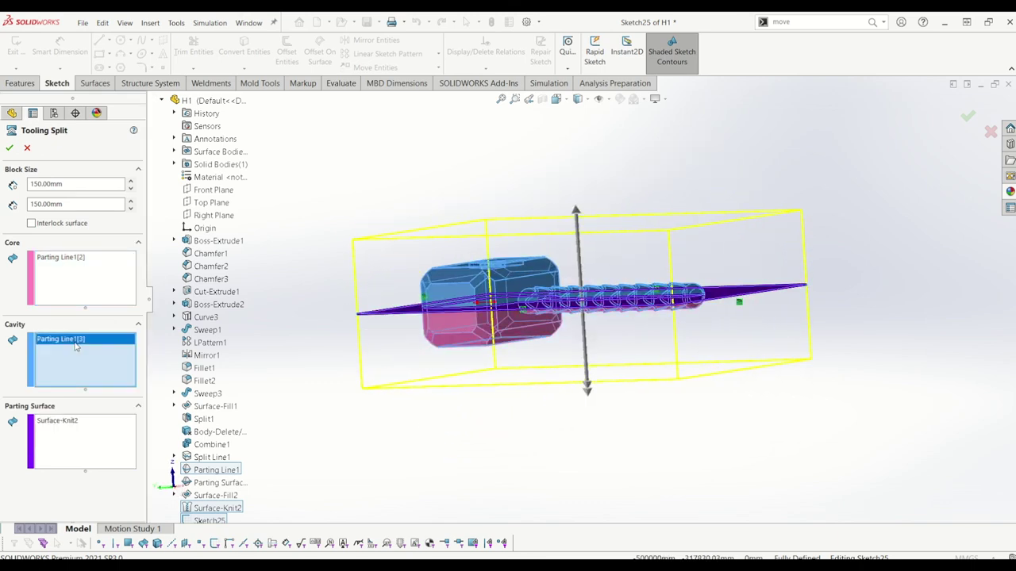
left_click(80, 246)
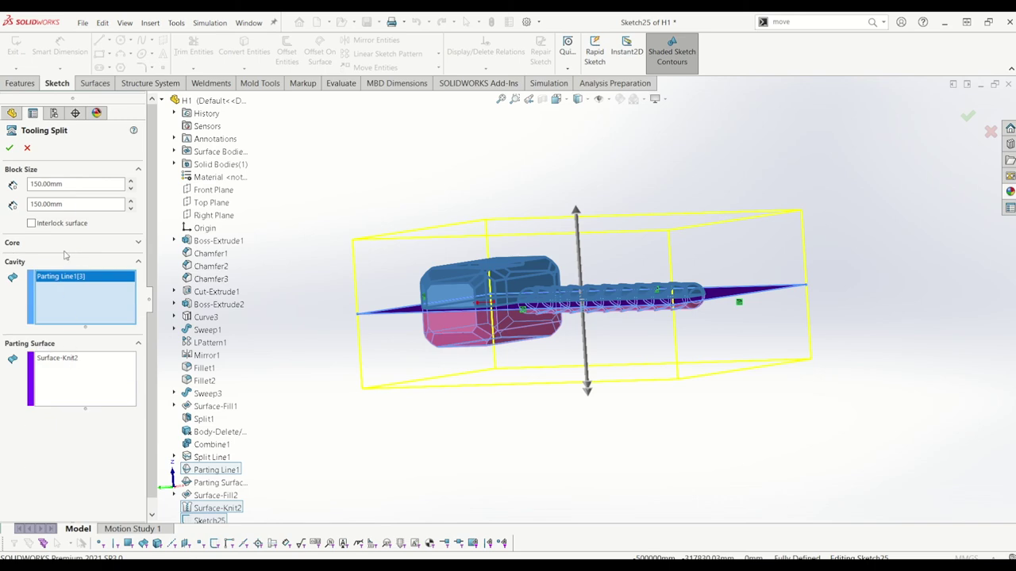
left_click(139, 243)
middle_click_drag(506, 314, 627, 231)
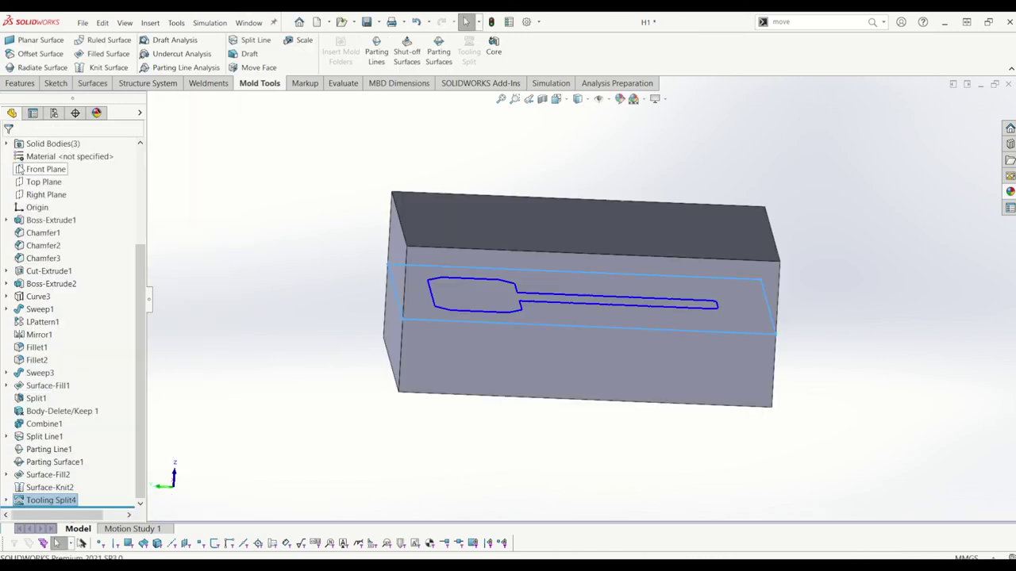
- Move the tooling block half on the positive Z side about 551 mm along positive Z with Move/Copy Bodies
middle_click_drag(635, 392, 594, 493)
middle_click_drag(566, 354, 542, 297)
middle_click_drag(568, 221, 554, 276)
left_click(872, 24)
left_click(848, 50)
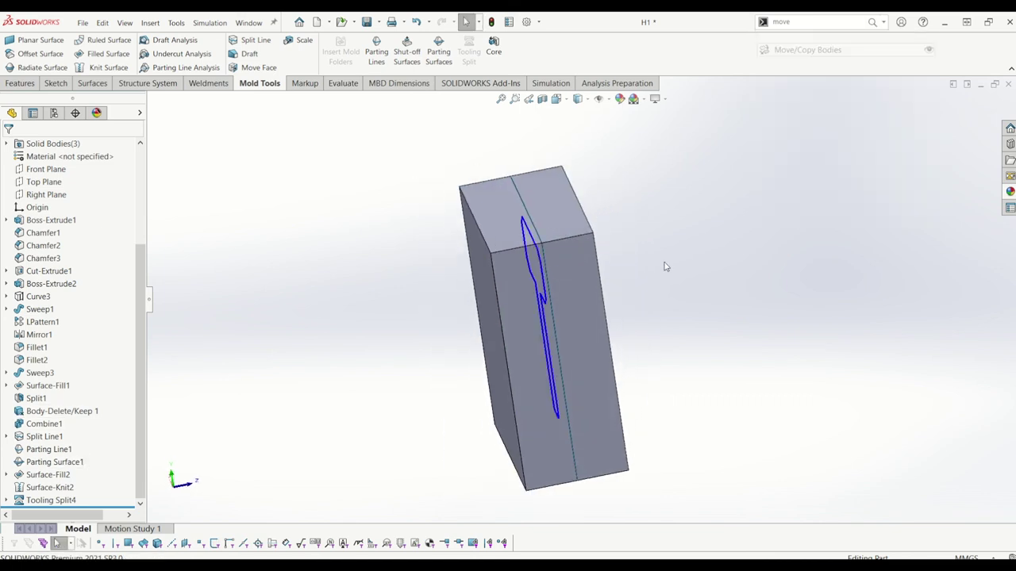
middle_click_drag(590, 292, 603, 310)
left_click(569, 301)
middle_click_drag(665, 302, 645, 321)
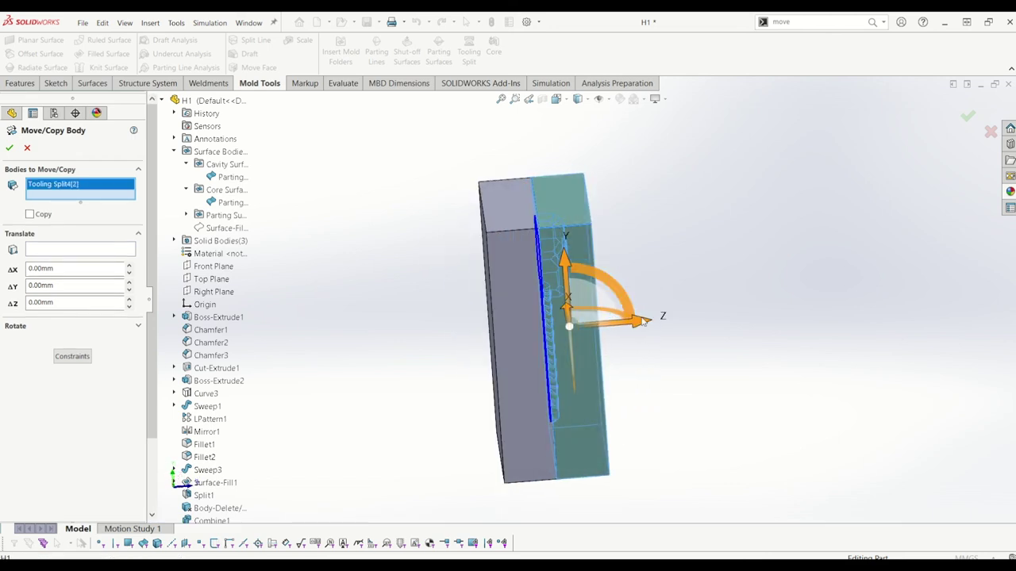
left_click_drag(642, 325, 776, 337)
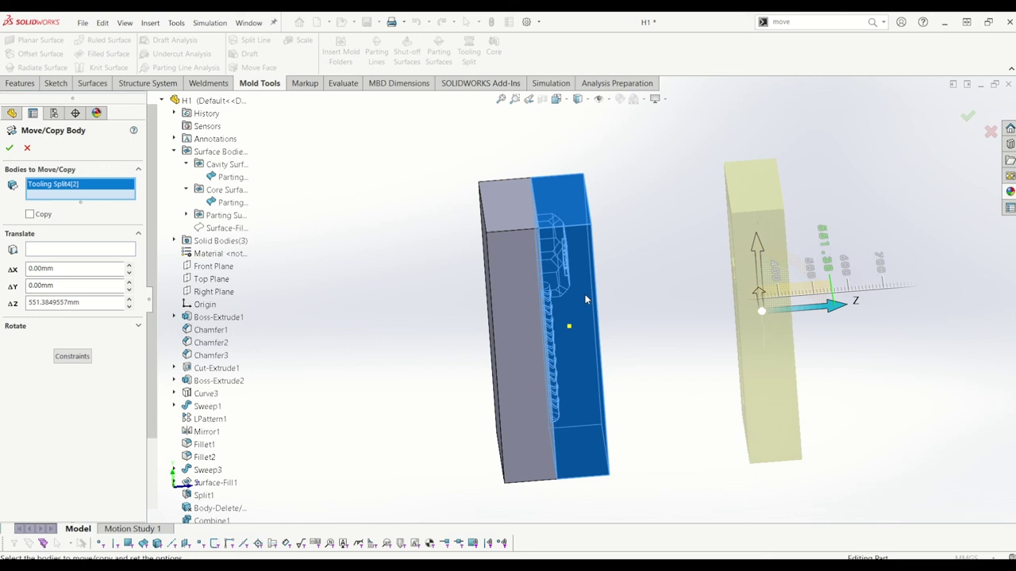
middle_click_drag(586, 300, 620, 258)
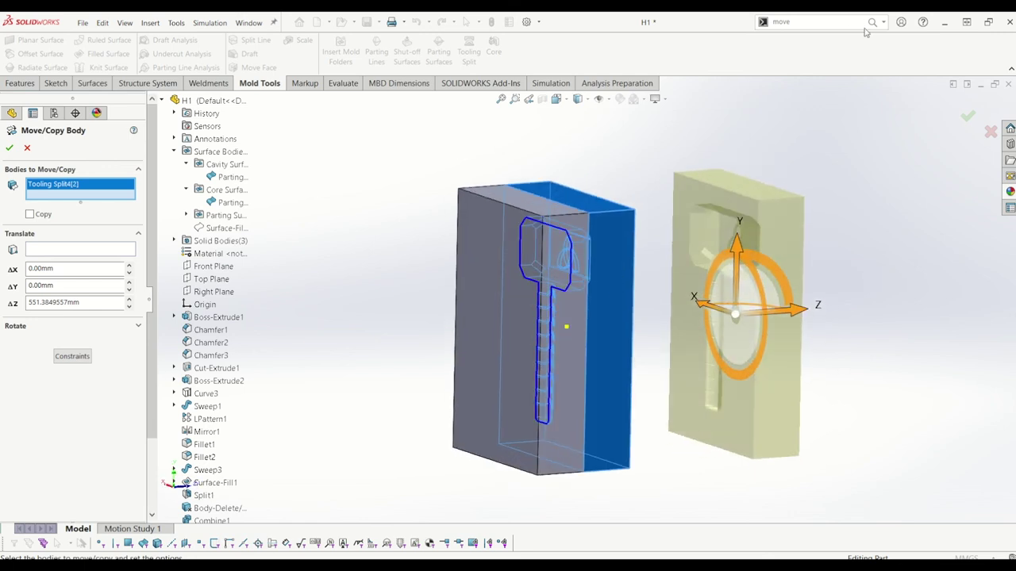
key("Return")
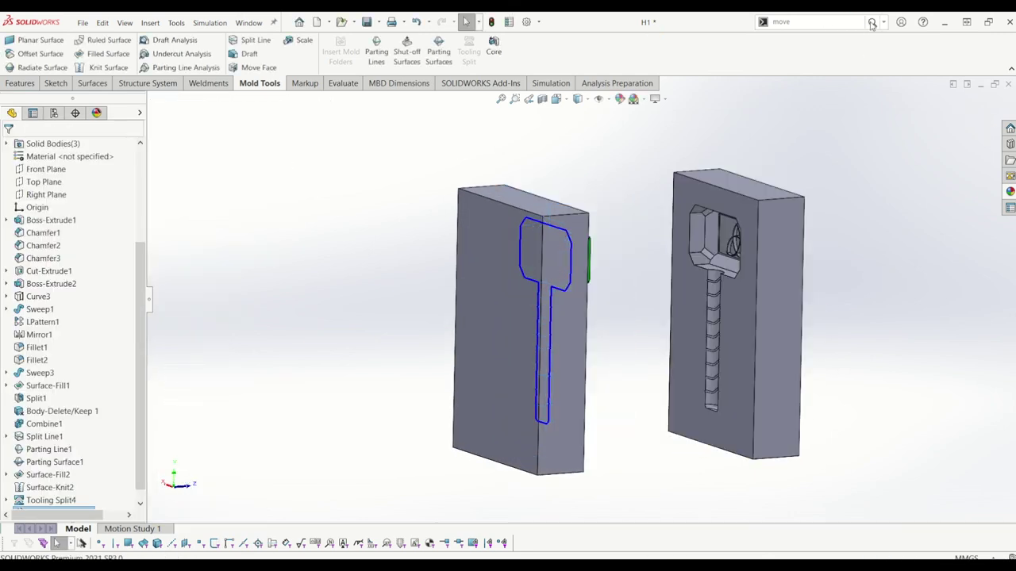
- Select the other tooling split half from the solid bodies and move it about 329 mm along negative Z, away from the hammer
left_click(872, 24)
left_click(808, 49)
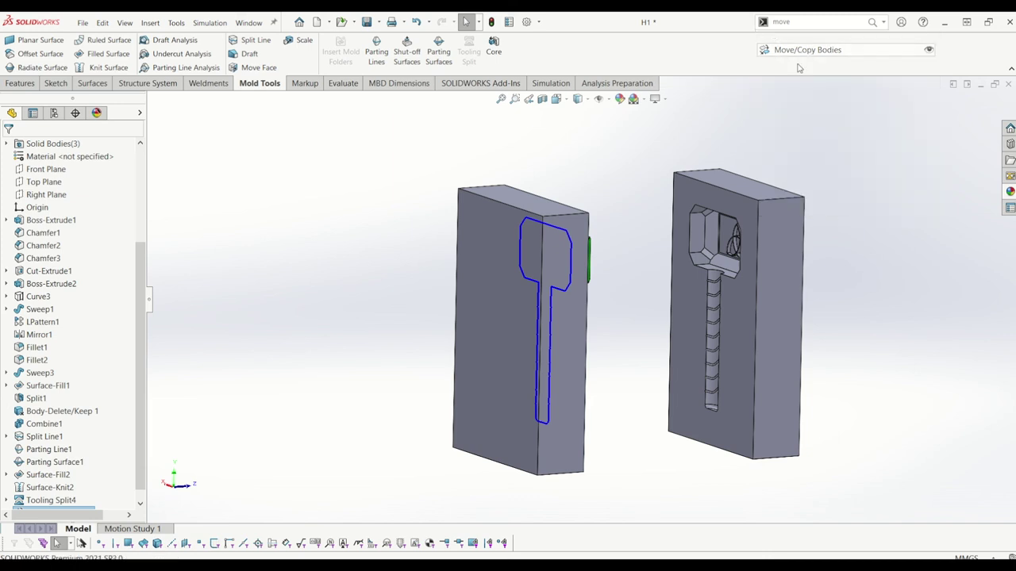
middle_click_drag(608, 262, 546, 279)
left_click(546, 279)
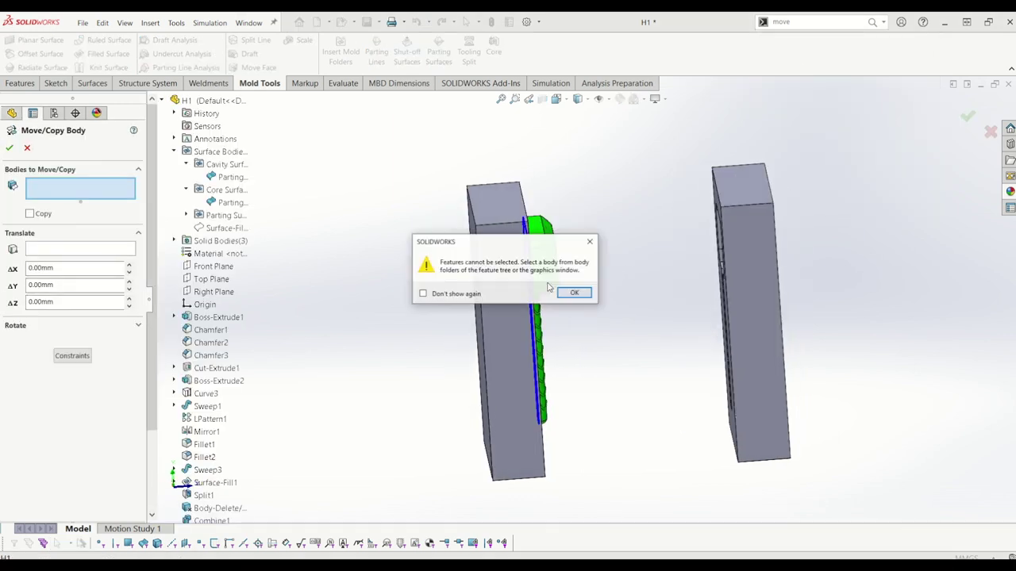
key("Return")
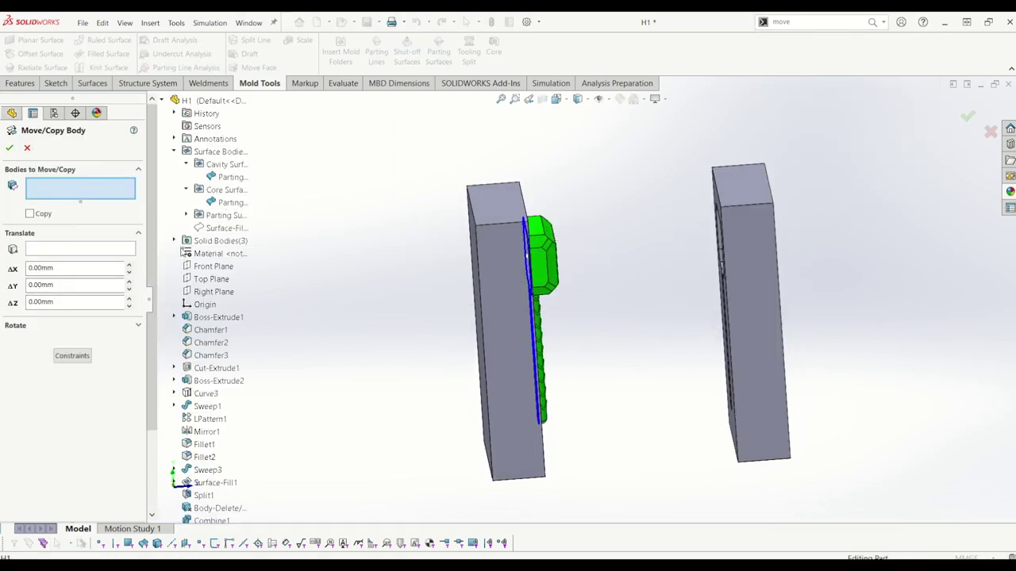
left_click(174, 240)
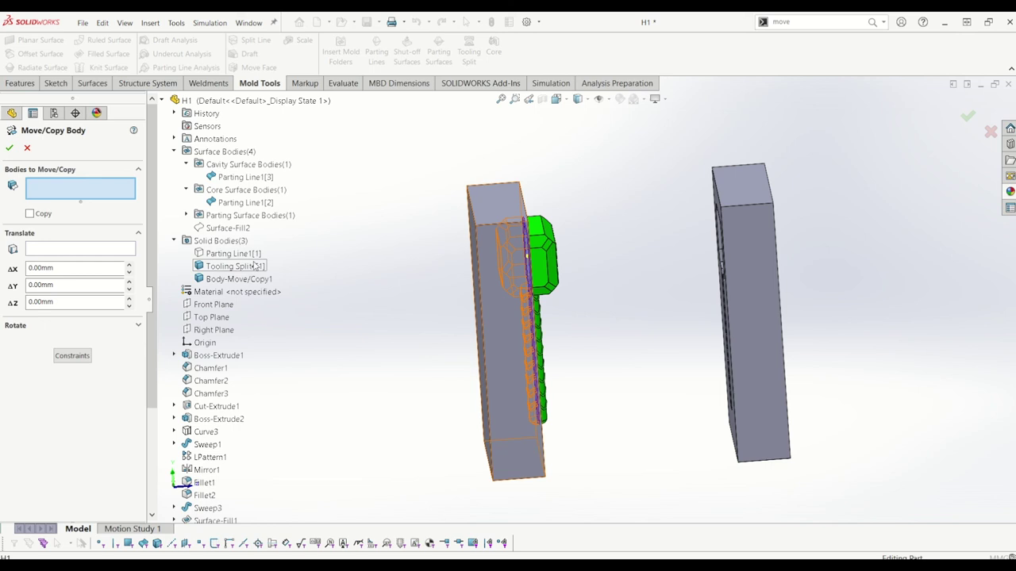
left_click(235, 266)
left_click_drag(571, 334, 464, 331)
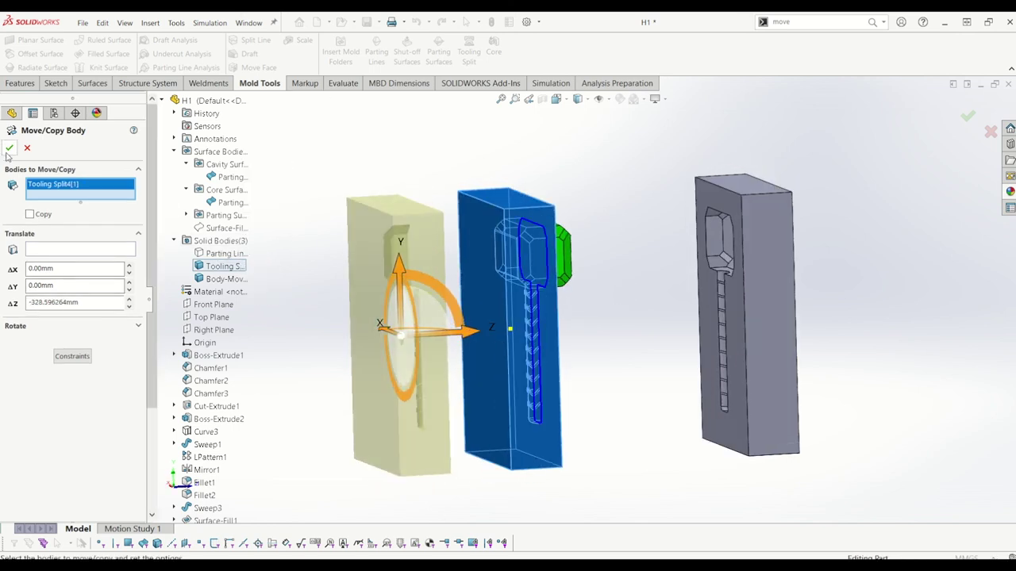
key("Return")
middle_click_drag(580, 245, 660, 177)
scroll(674, 300, "up", 3)
middle_click_drag(674, 299, 731, 288)
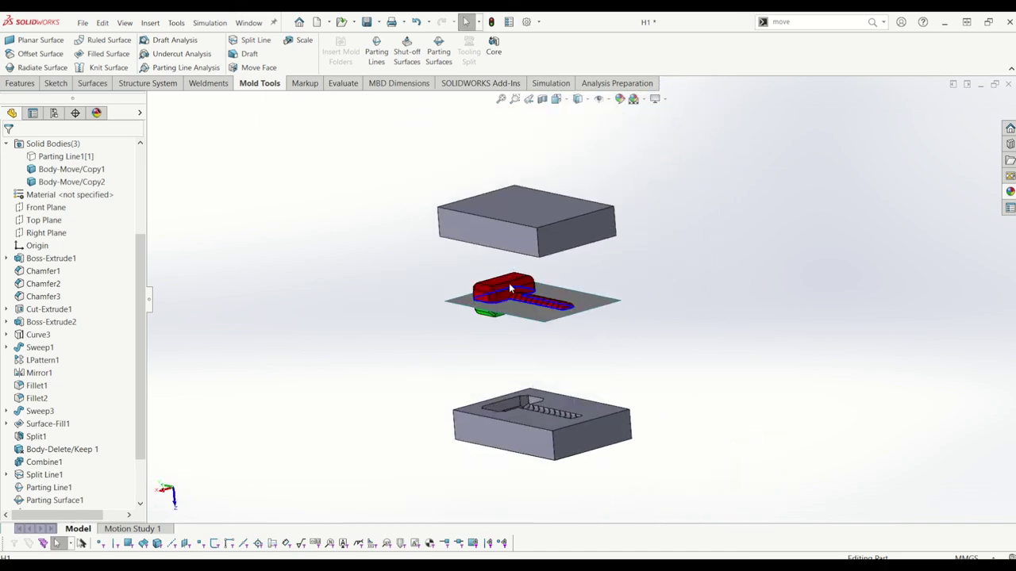